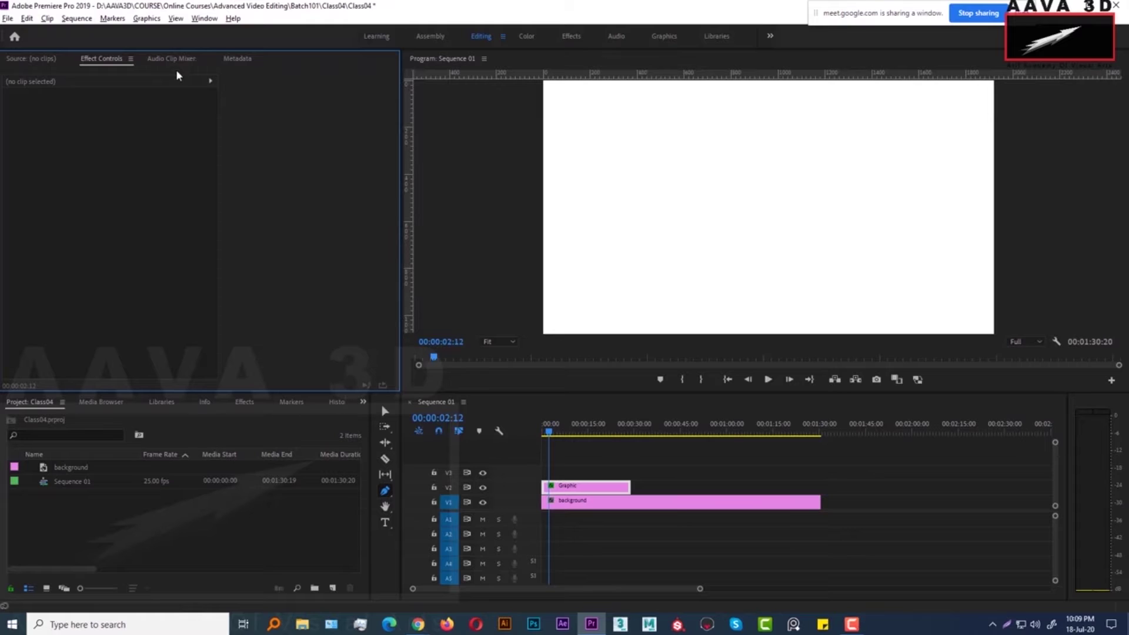
Return the playhead to the sequence start and delete the Graphic clip from track V2.
left_click(118, 520)
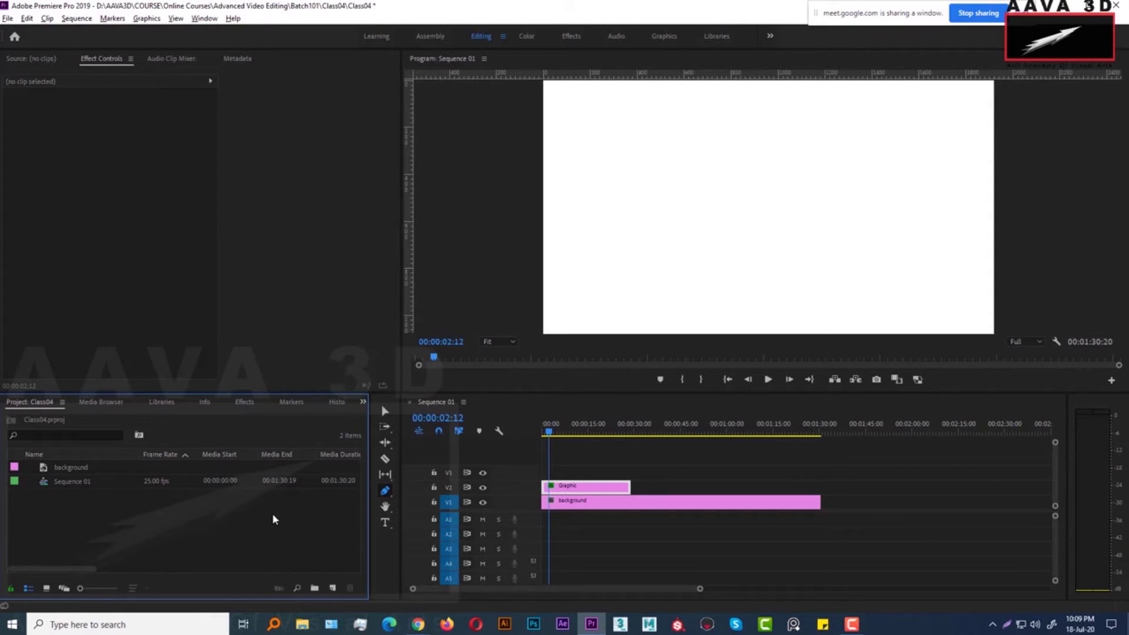
left_click_drag(559, 434, 534, 430)
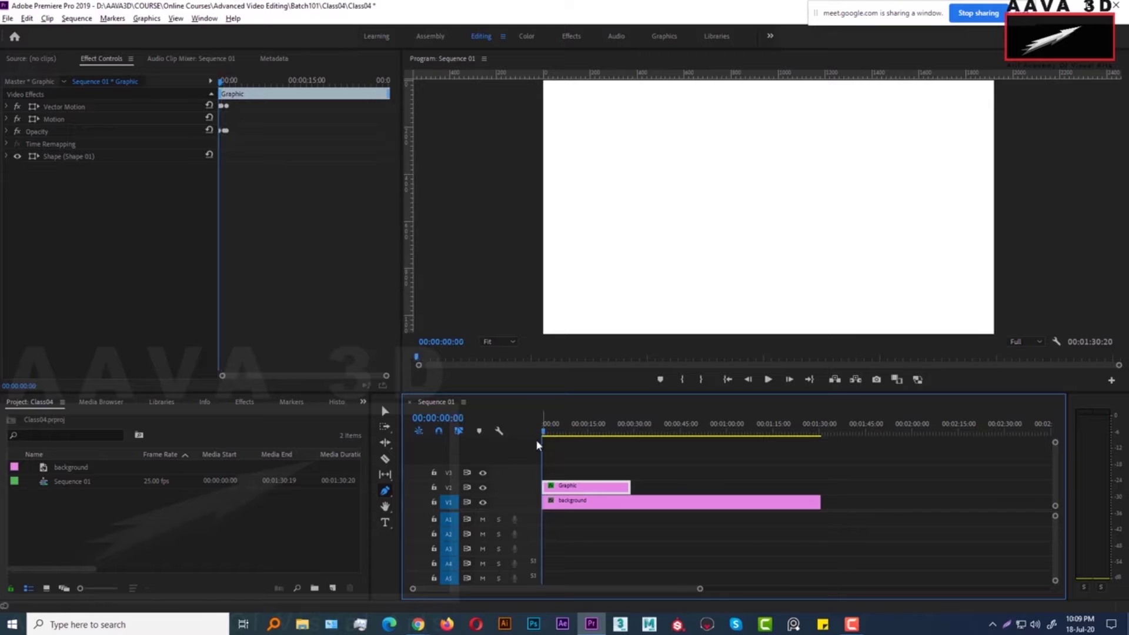
key("v")
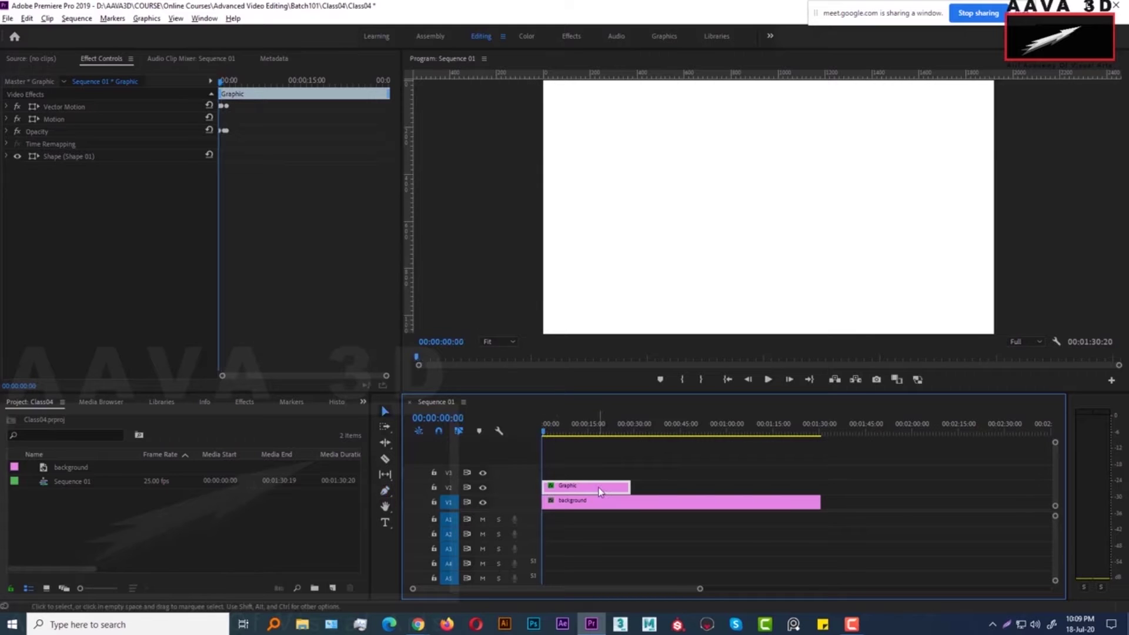
key("Delete")
Start a media import and browse to the Batch101 folder under COURSE > Online Courses > Advanced Video Editing.
left_click(255, 518)
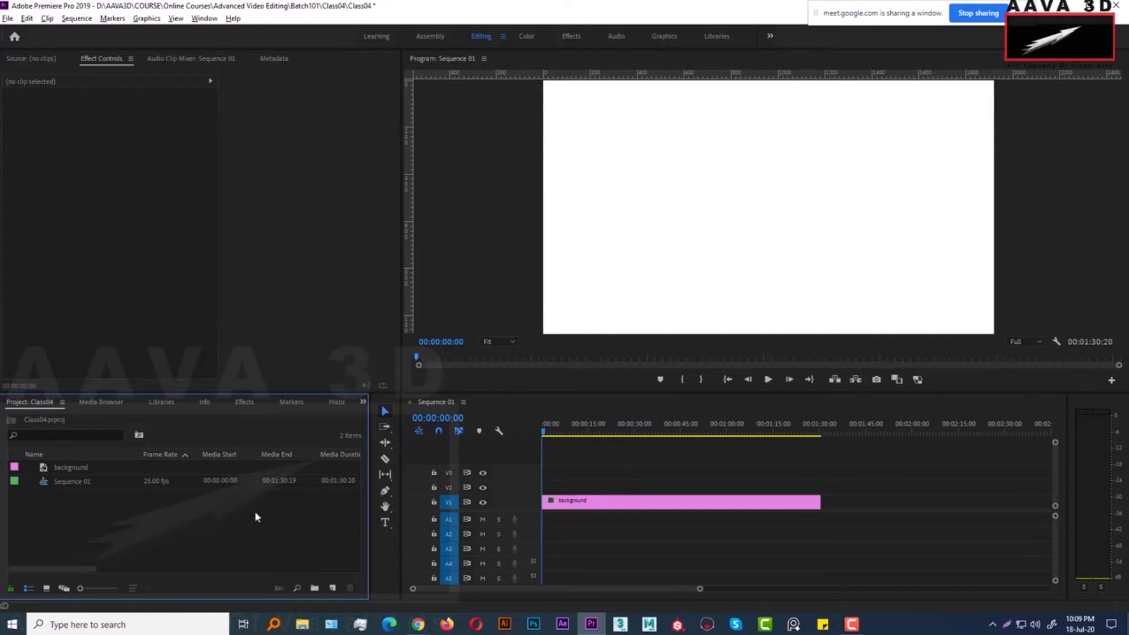
double_click(186, 509)
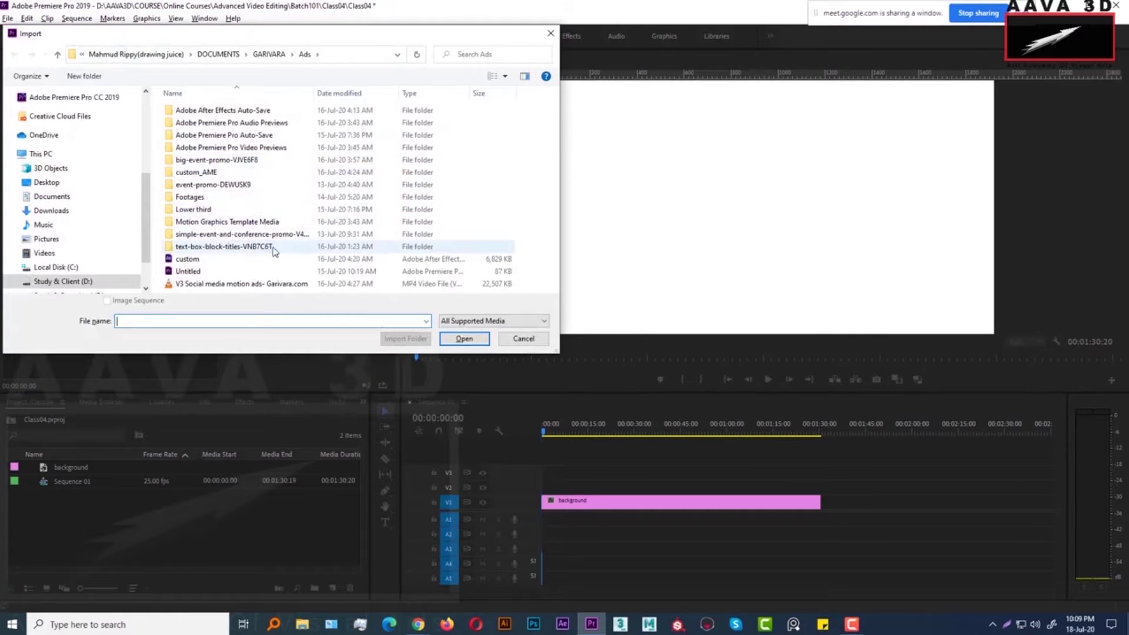
scroll(83, 154, "up", 3)
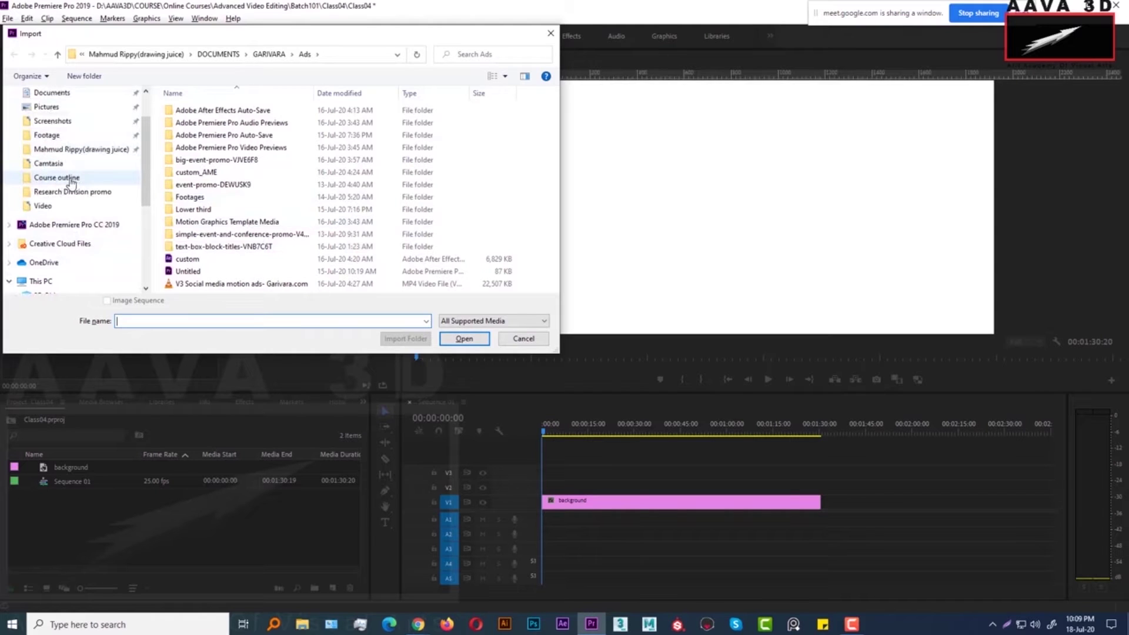
left_click(71, 180)
left_click(239, 57)
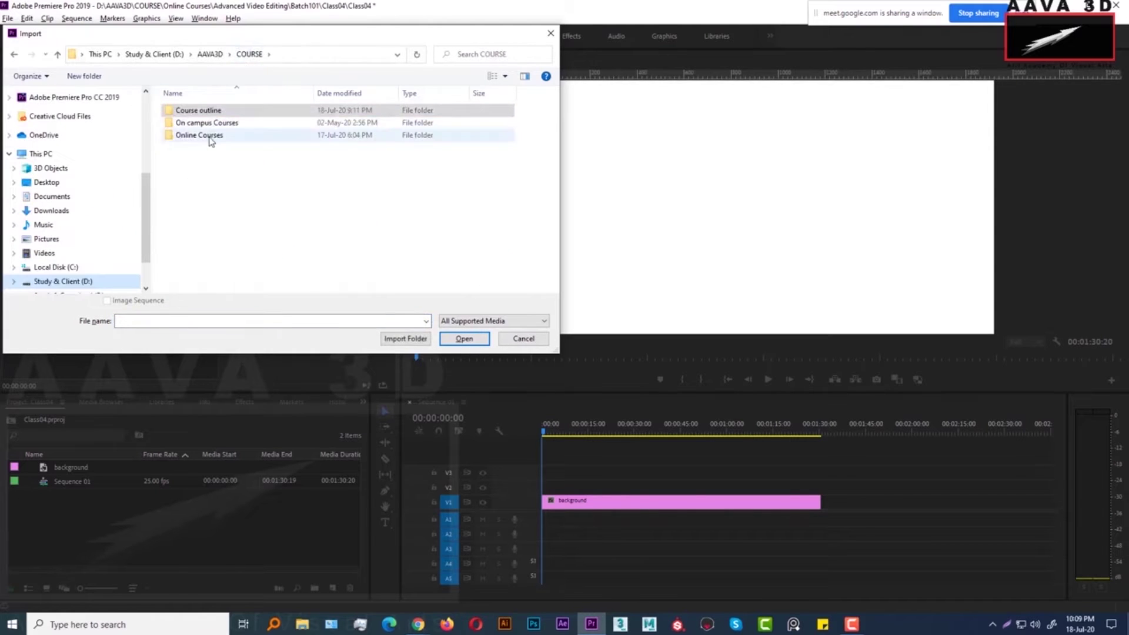
double_click(211, 138)
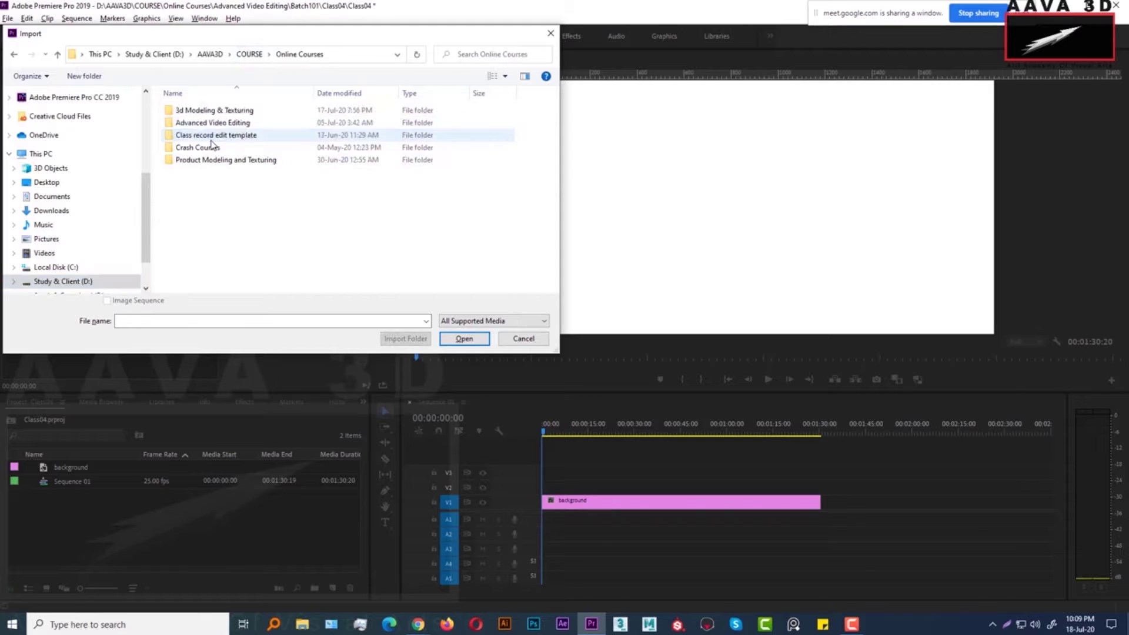
left_click(211, 128)
double_click(211, 124)
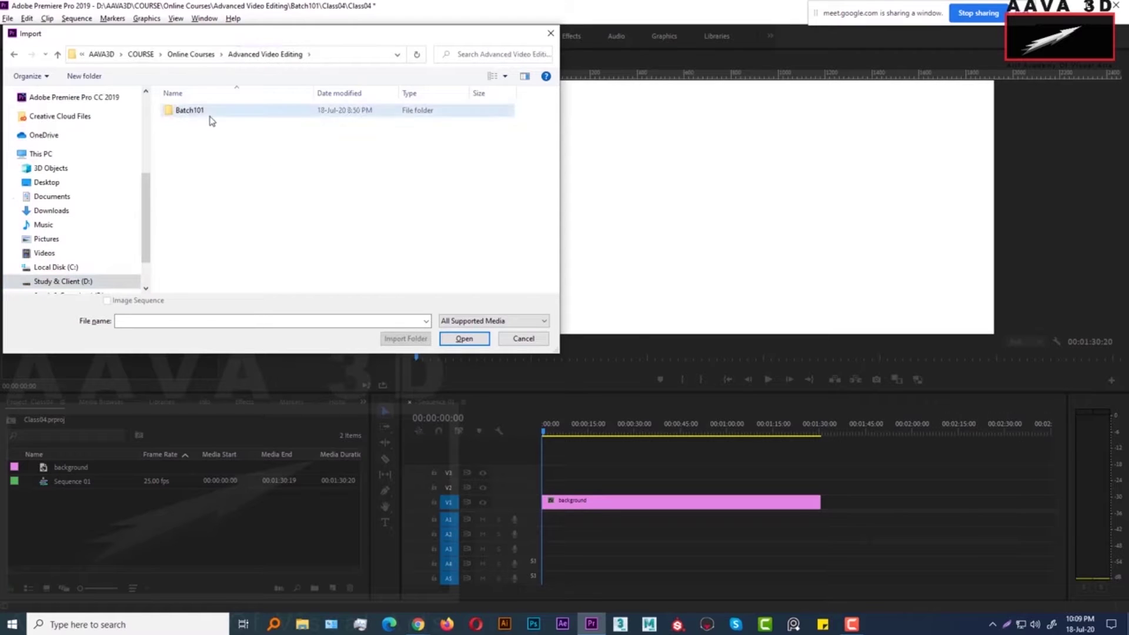
double_click(209, 113)
double_click(209, 147)
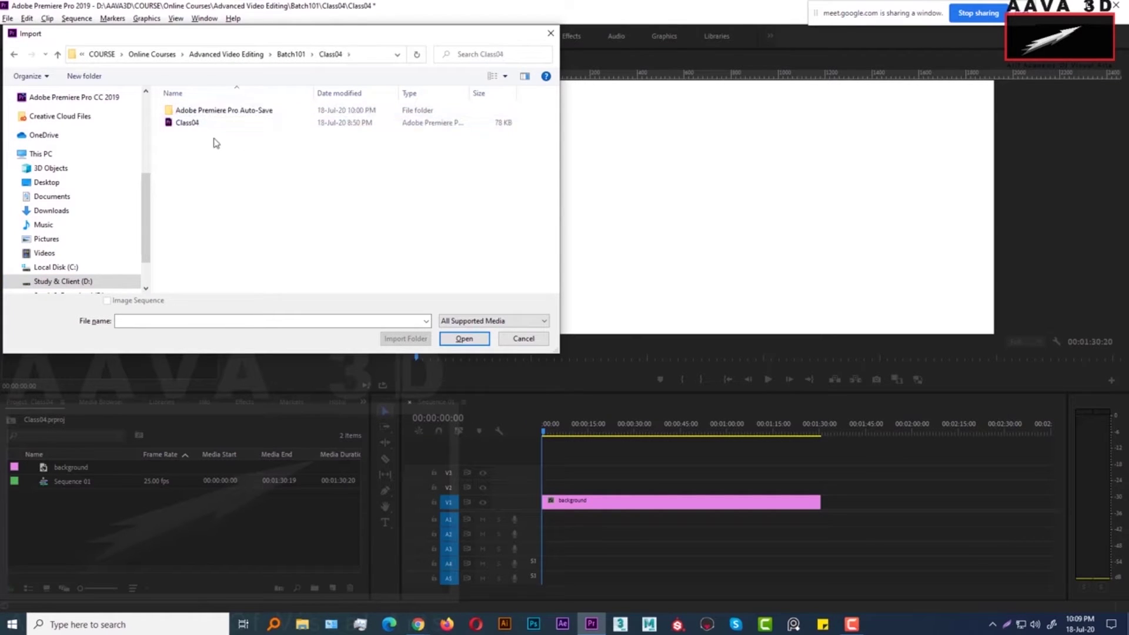
left_click(58, 54)
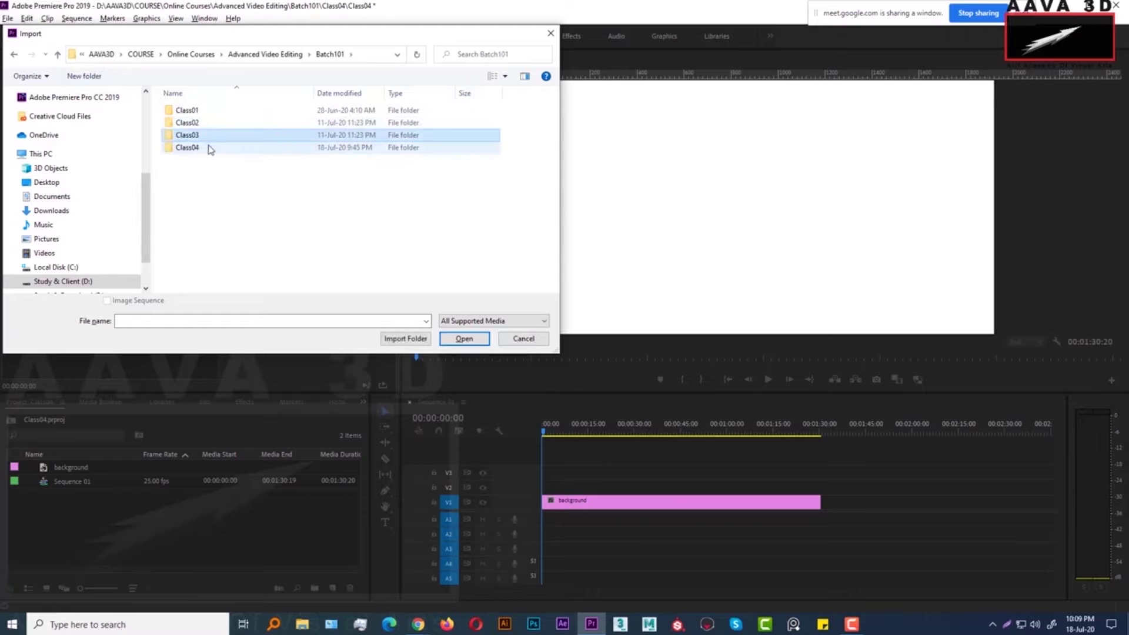
Browse from Batch101 into Class03 > Footages > 2 > Interview for the import.
double_click(198, 135)
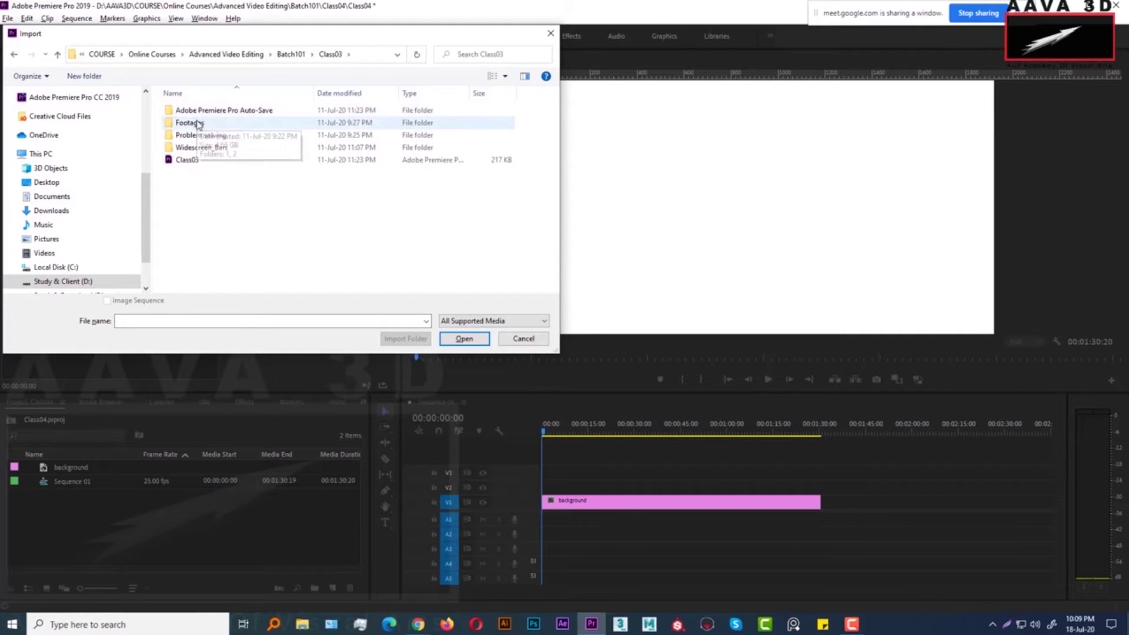
left_click(200, 123)
double_click(202, 125)
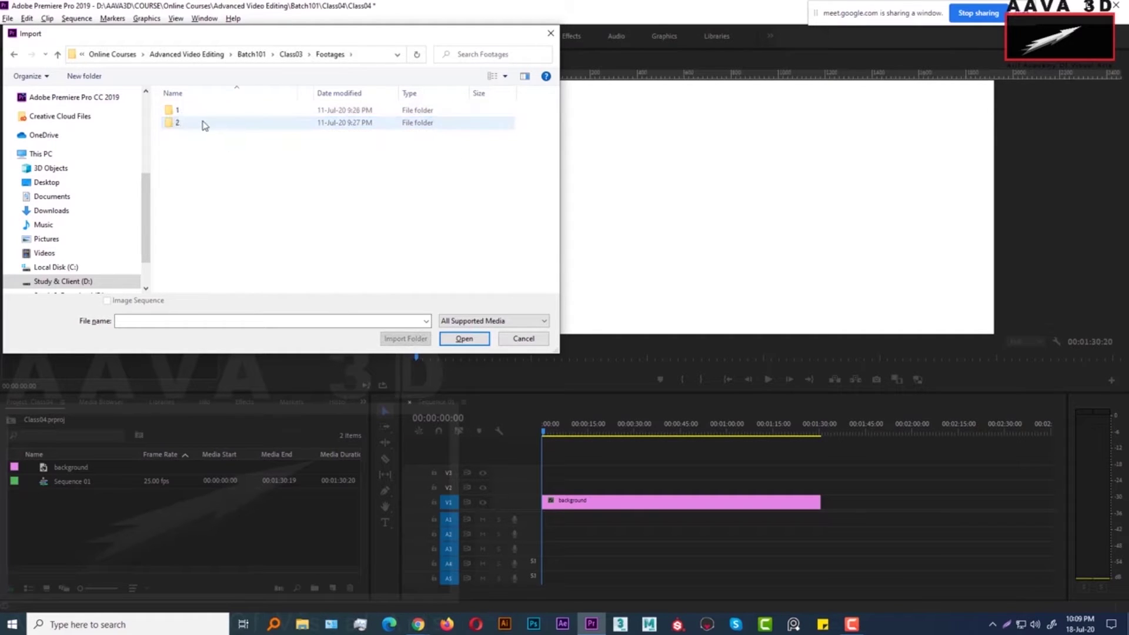
double_click(204, 125)
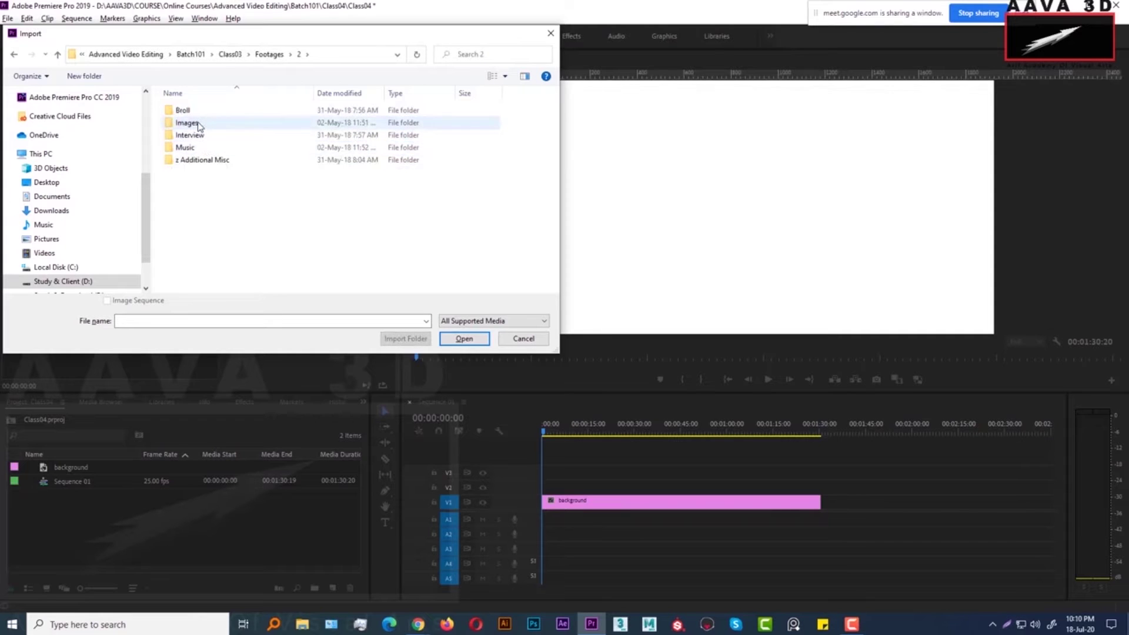
left_click(199, 124)
left_click(203, 149)
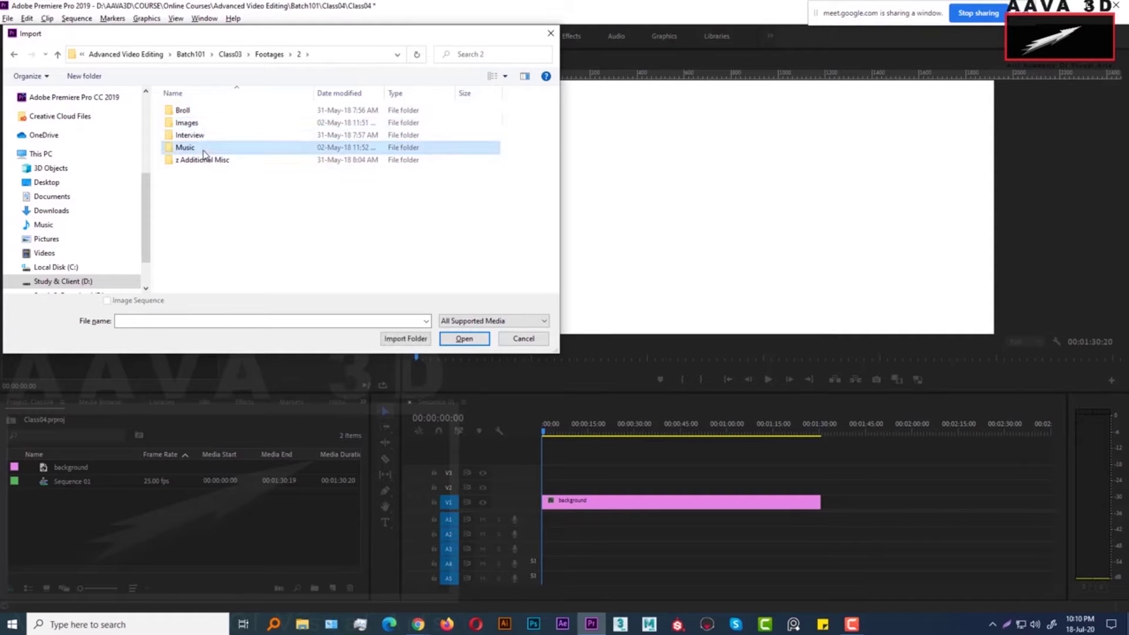
double_click(200, 135)
Import "R03_01 Interview Sync B Cam_creating great food is our passion" from the B Cam_WS folder.
double_click(194, 111)
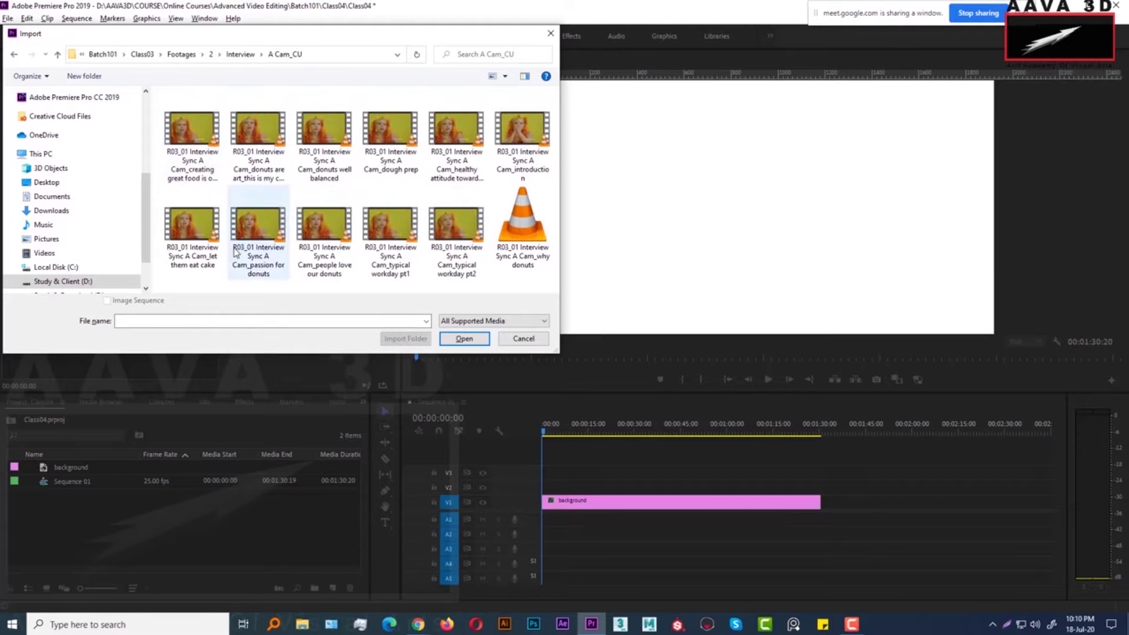
left_click(57, 54)
left_click(193, 124)
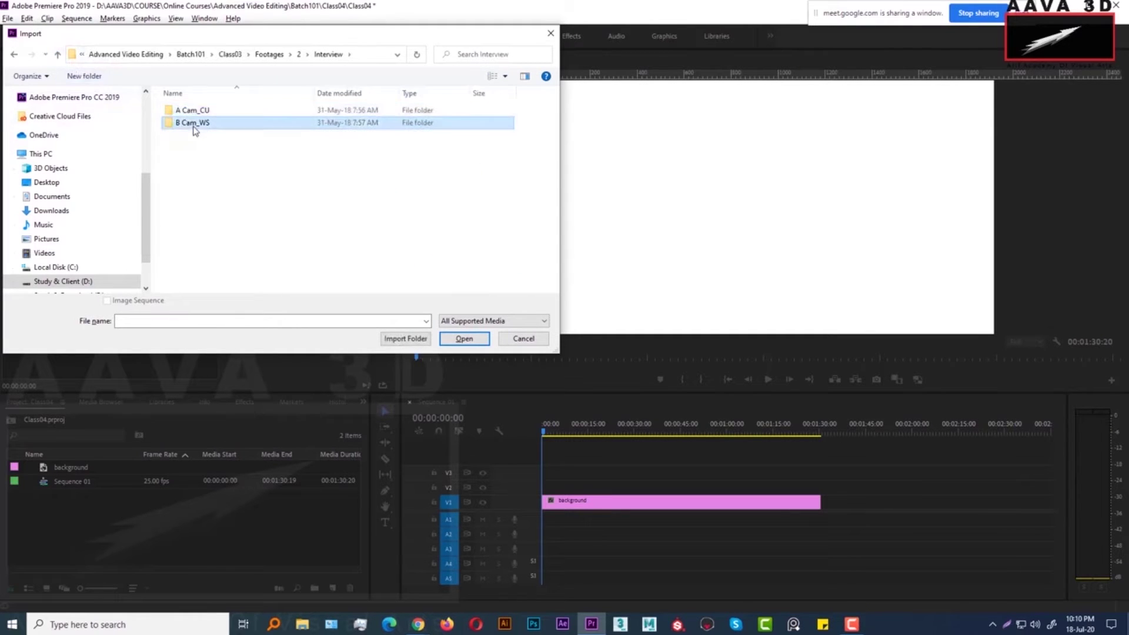
double_click(194, 123)
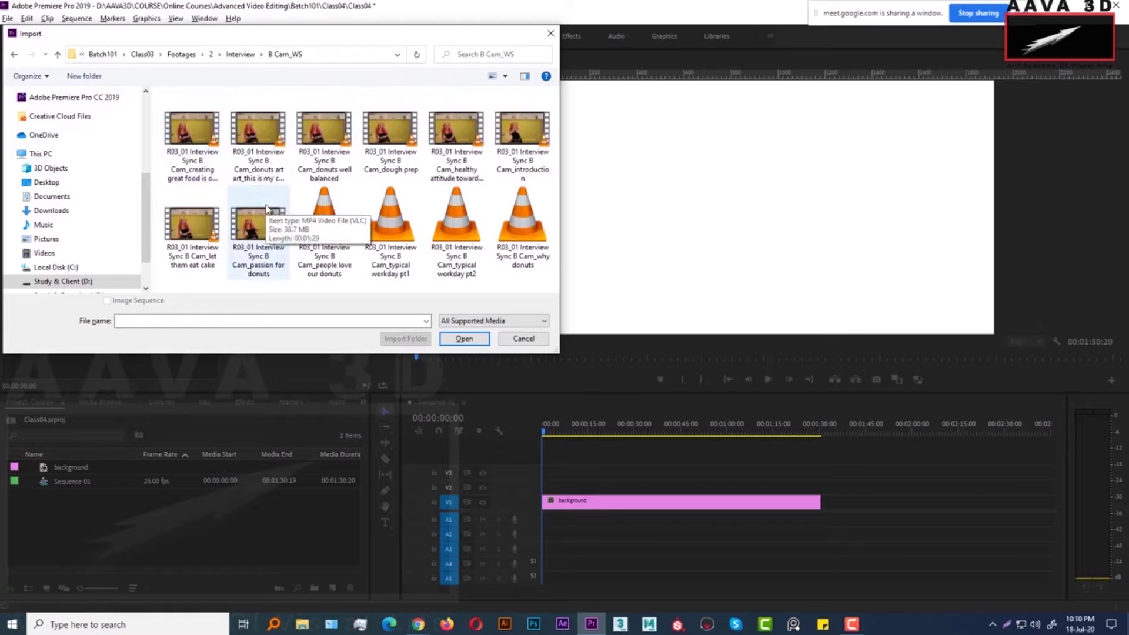
left_click(195, 139)
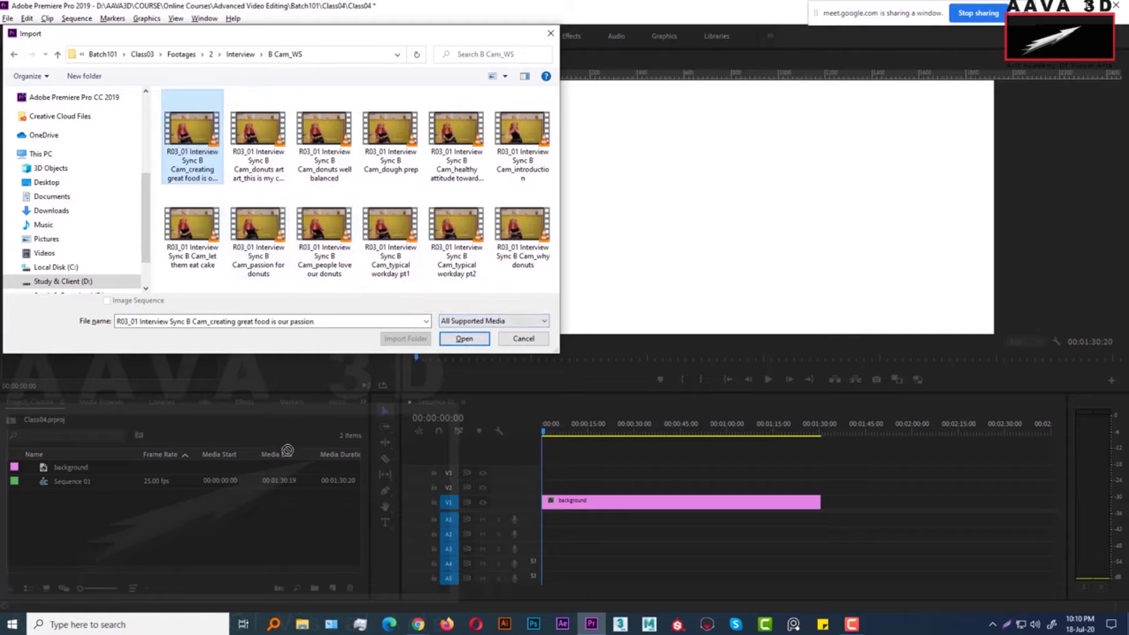
left_click_drag(440, 357, 194, 141)
left_click(464, 340)
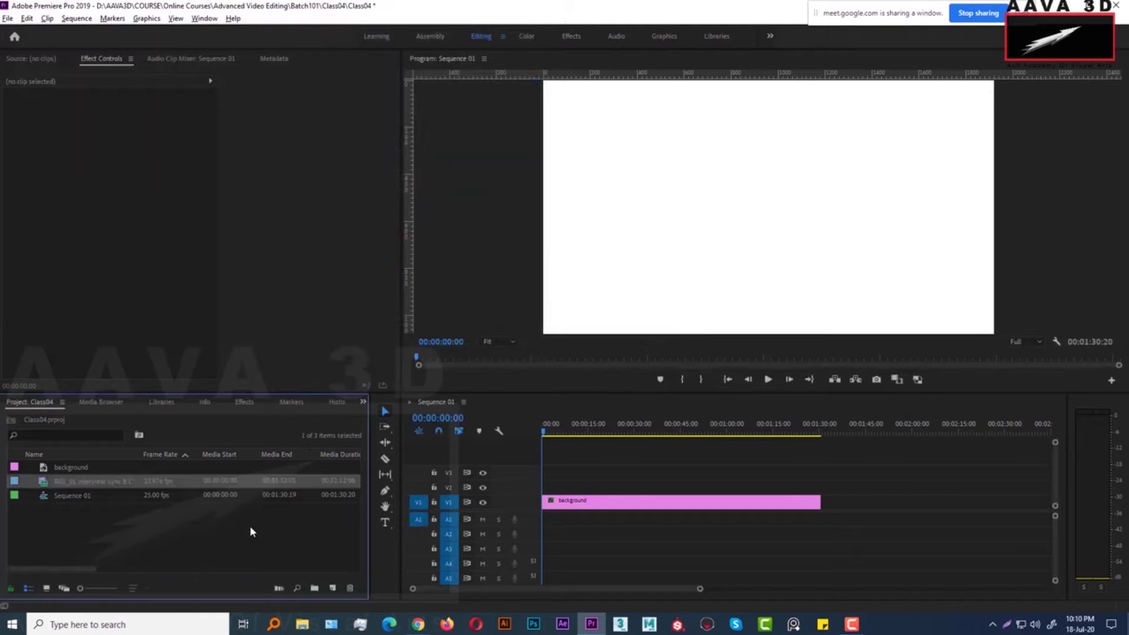
Delete the background clip from track V1 of the sequence.
left_click_drag(42, 482, 247, 537)
left_click(601, 504)
key("Delete")
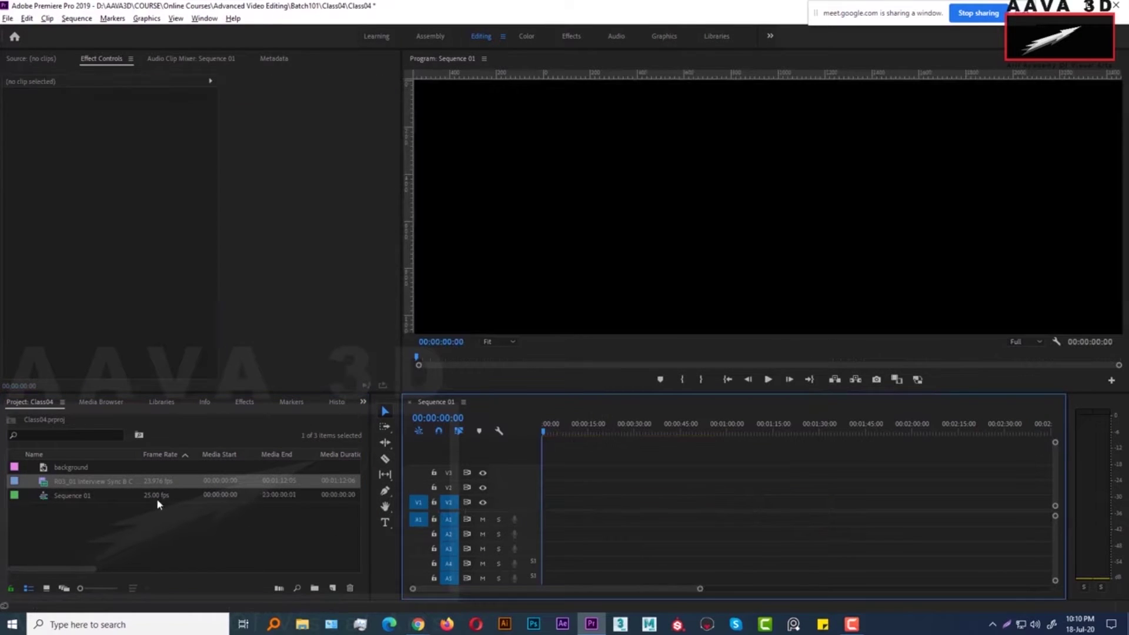
Place the interview clip at the start of Sequence 01, keeping the existing sequence settings, and move the playhead to about 00:00:11:07.
left_click_drag(48, 483, 544, 456)
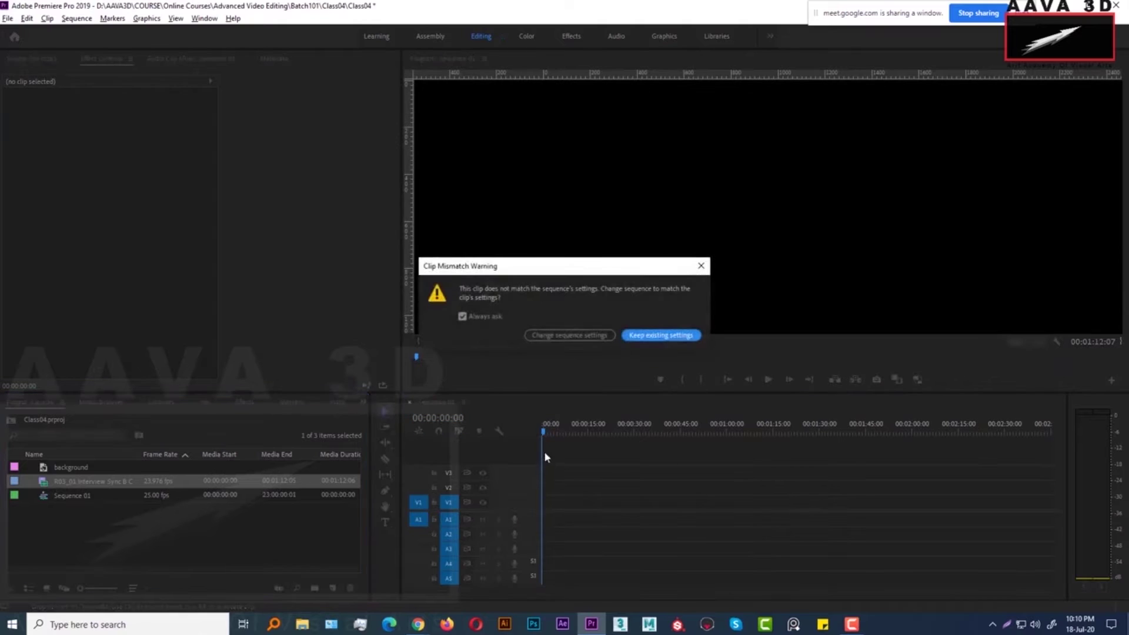
left_click(666, 335)
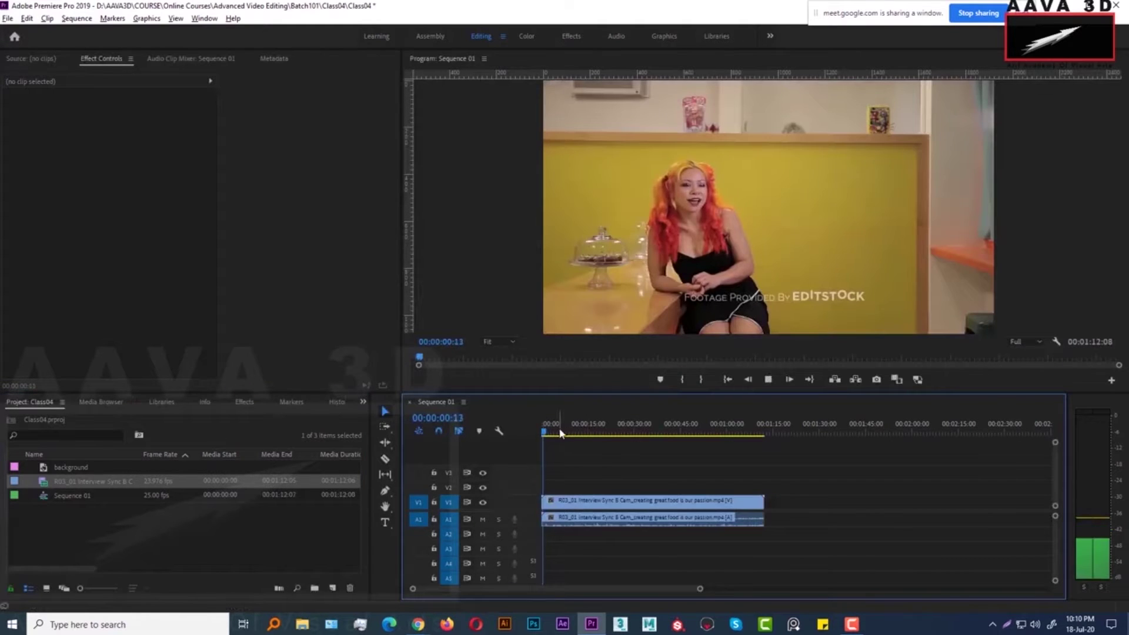
left_click(568, 432)
left_click_drag(568, 432, 576, 432)
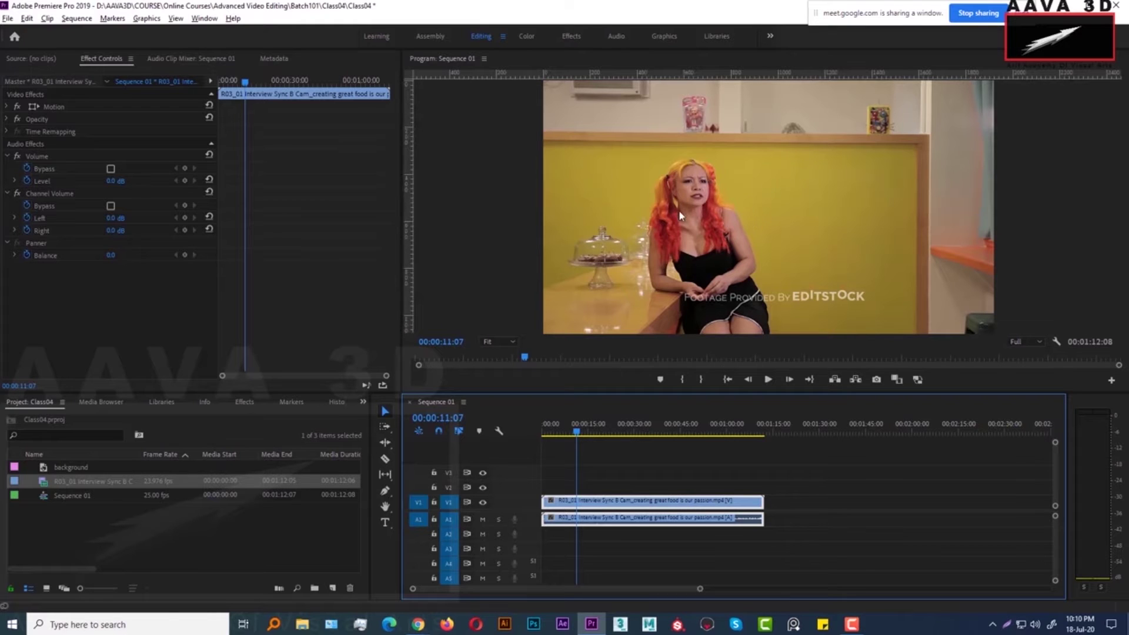
Import the brownbutterdonut1, chocolatedonut1 and stackdonut pictures from Class03 > Footages > 2 > Images.
double_click(68, 541)
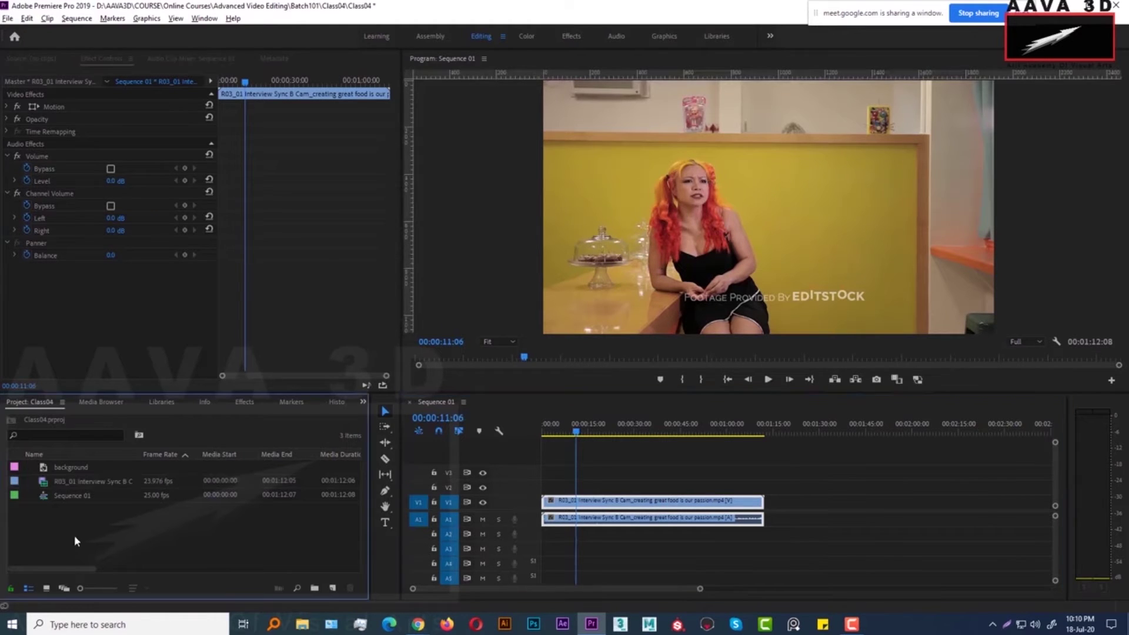
left_click(247, 55)
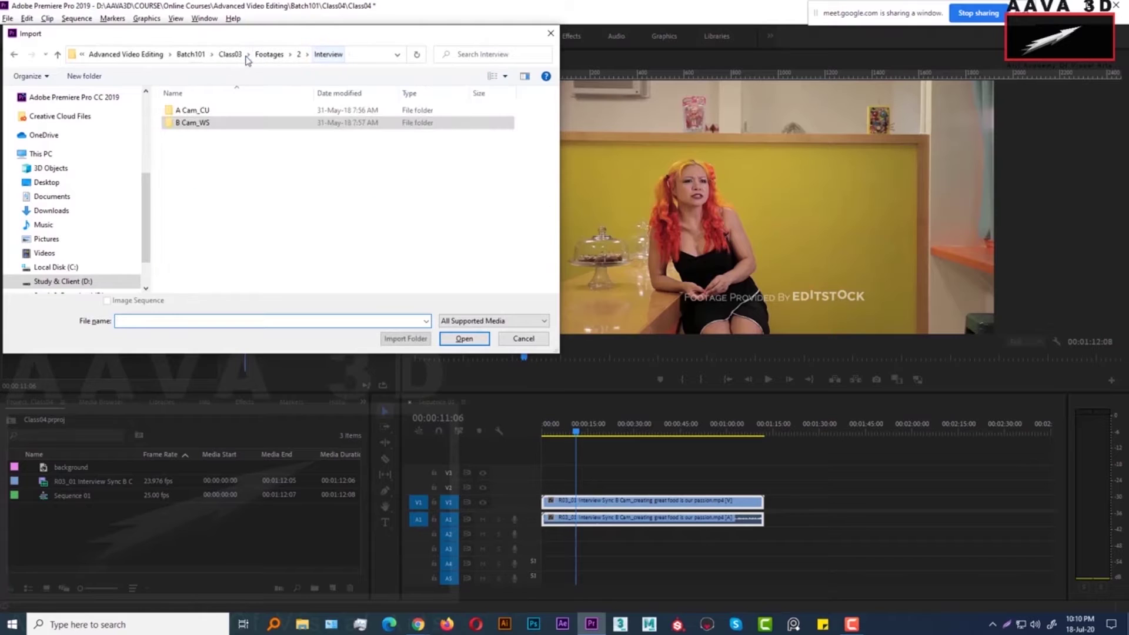
left_click(272, 54)
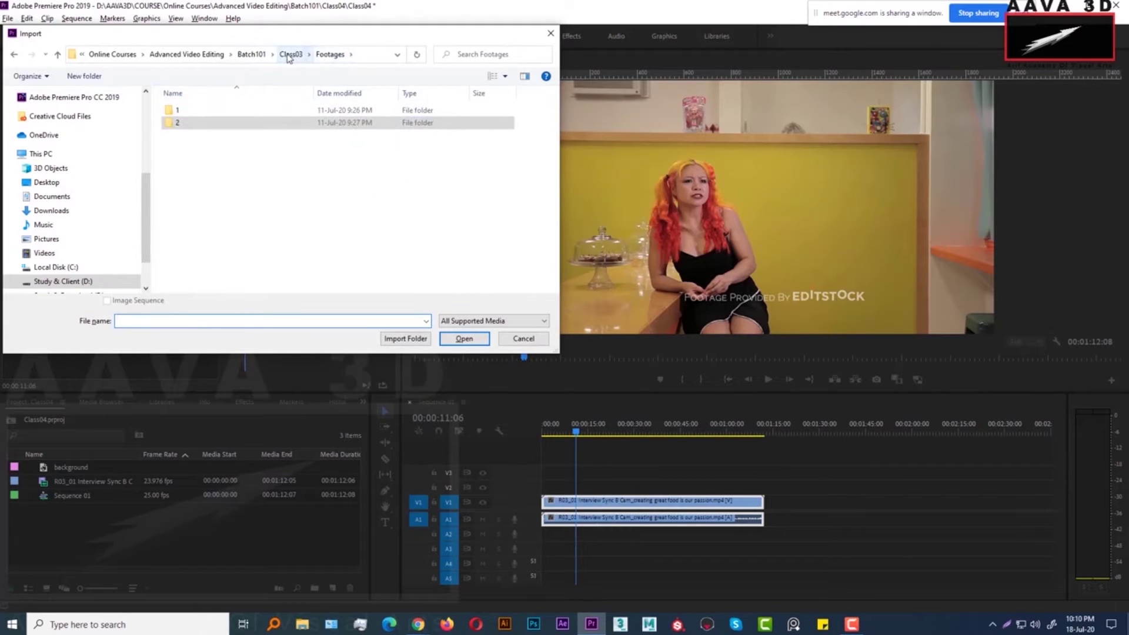
double_click(181, 122)
double_click(194, 123)
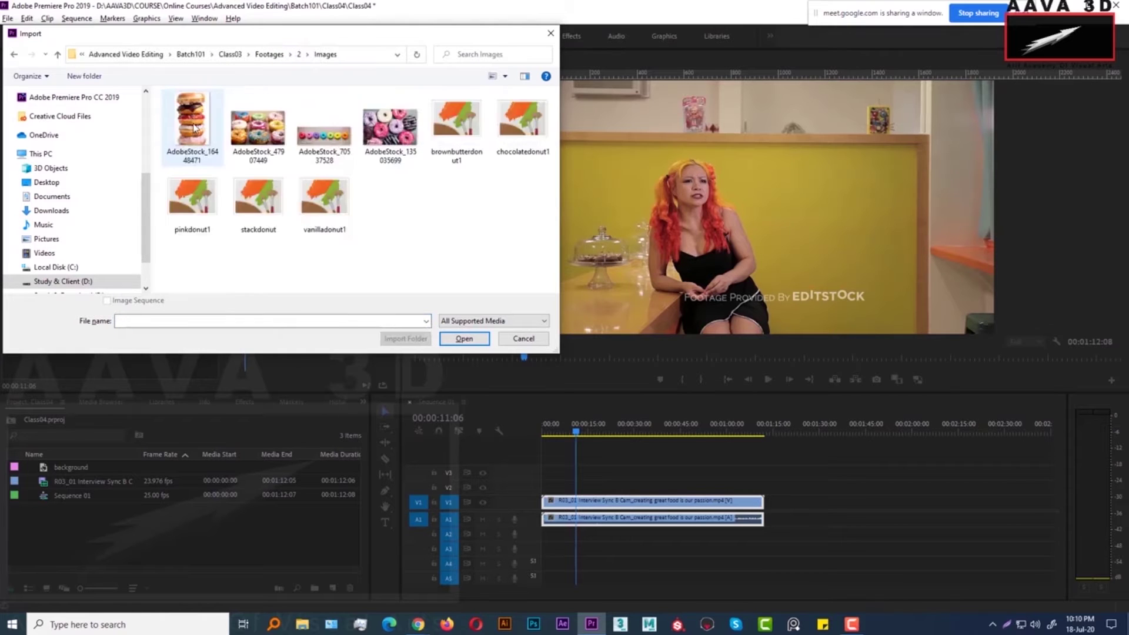
left_click(258, 205)
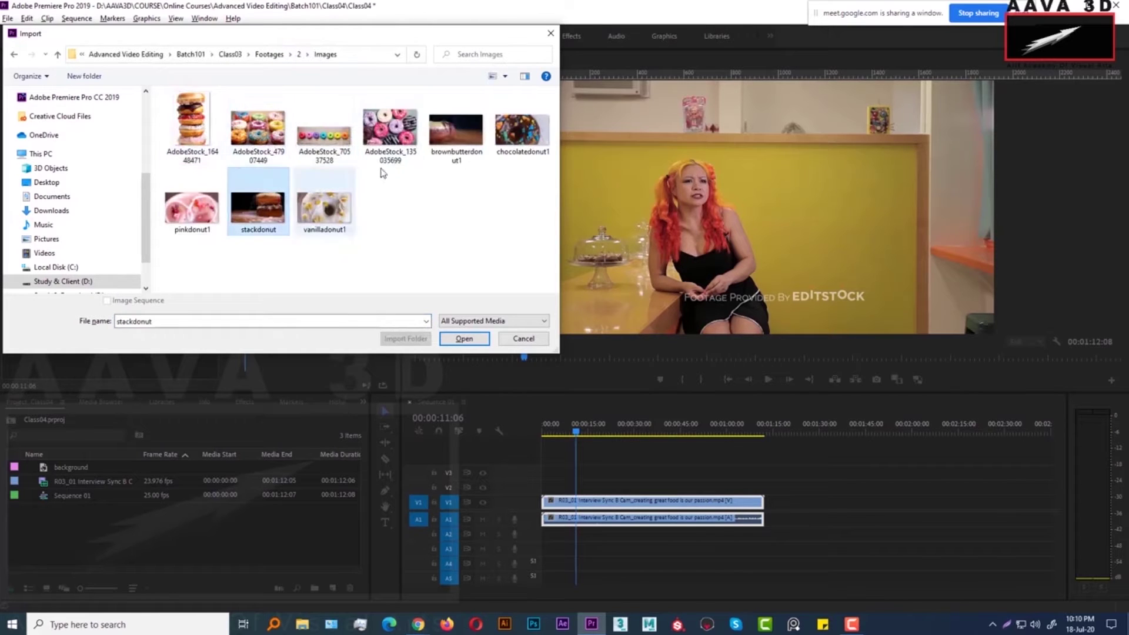
left_click(456, 131, "ctrl")
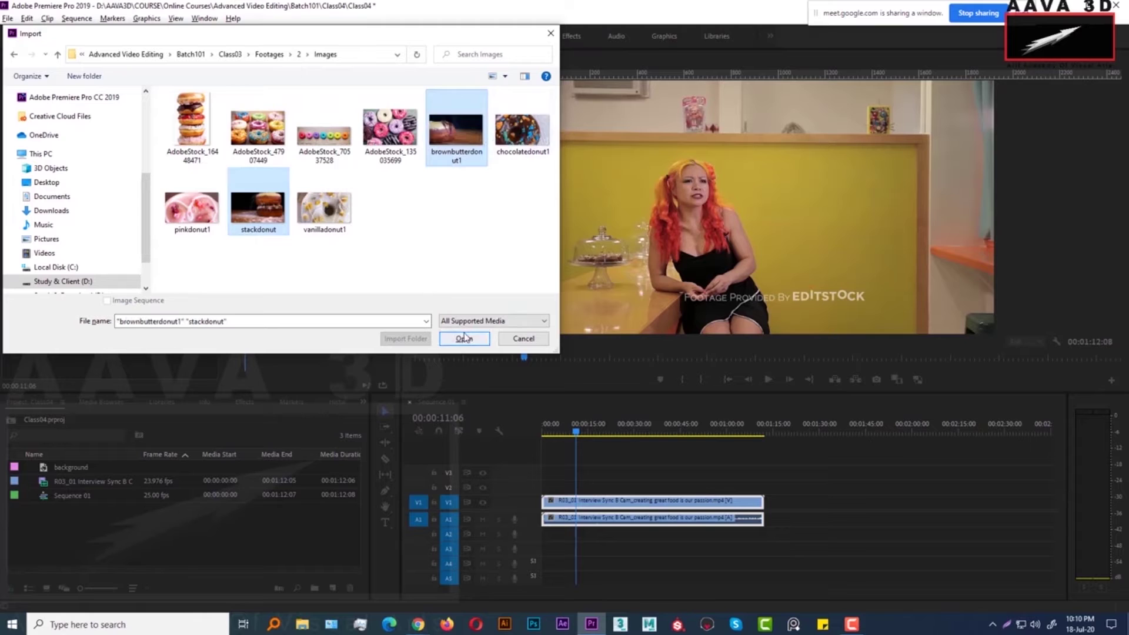
left_click(521, 131, "ctrl")
left_click(465, 339)
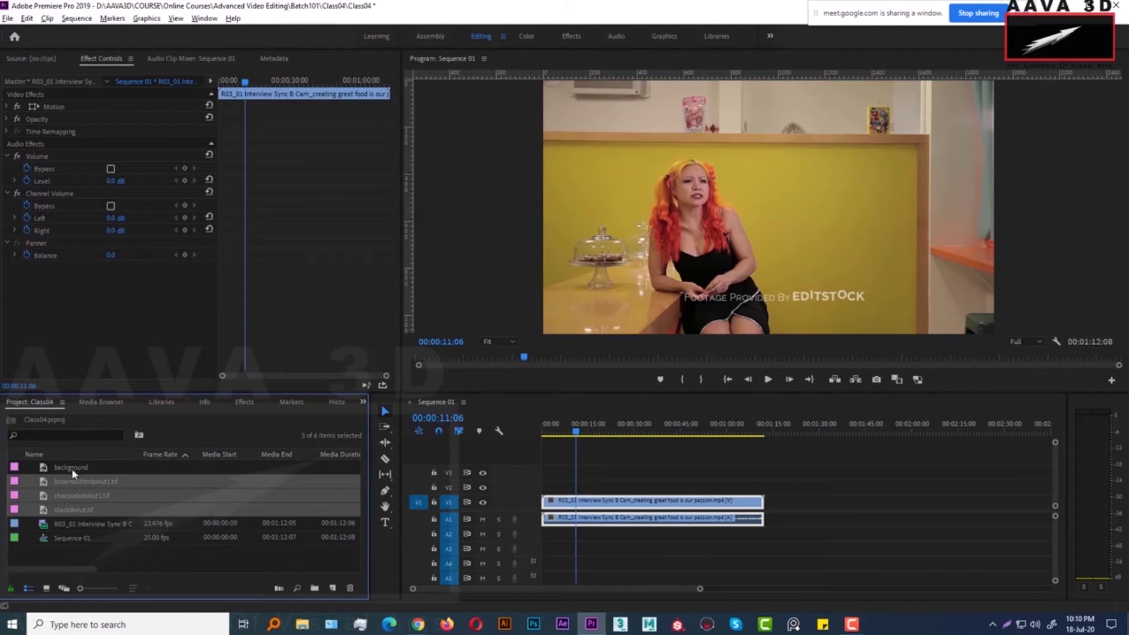
Place brownbutterdonut1.tif on track V2 above the interview clip and select it with the playhead at about 00:00:08:10.
left_click(68, 483)
left_click_drag(69, 483, 569, 492)
left_click_drag(576, 433, 568, 442)
left_click(568, 487)
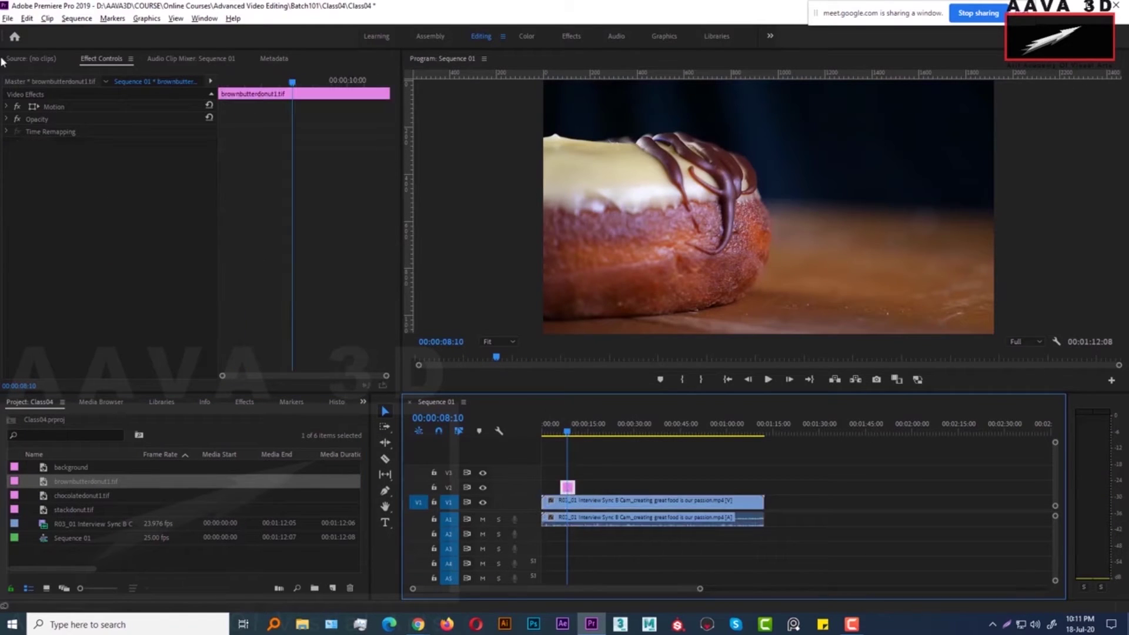
Scale the brownbutterdonut1.tif picture to 17 and move it beside the woman to position about 1533, 407.
left_click(7, 106)
left_click_drag(116, 132, 67, 135)
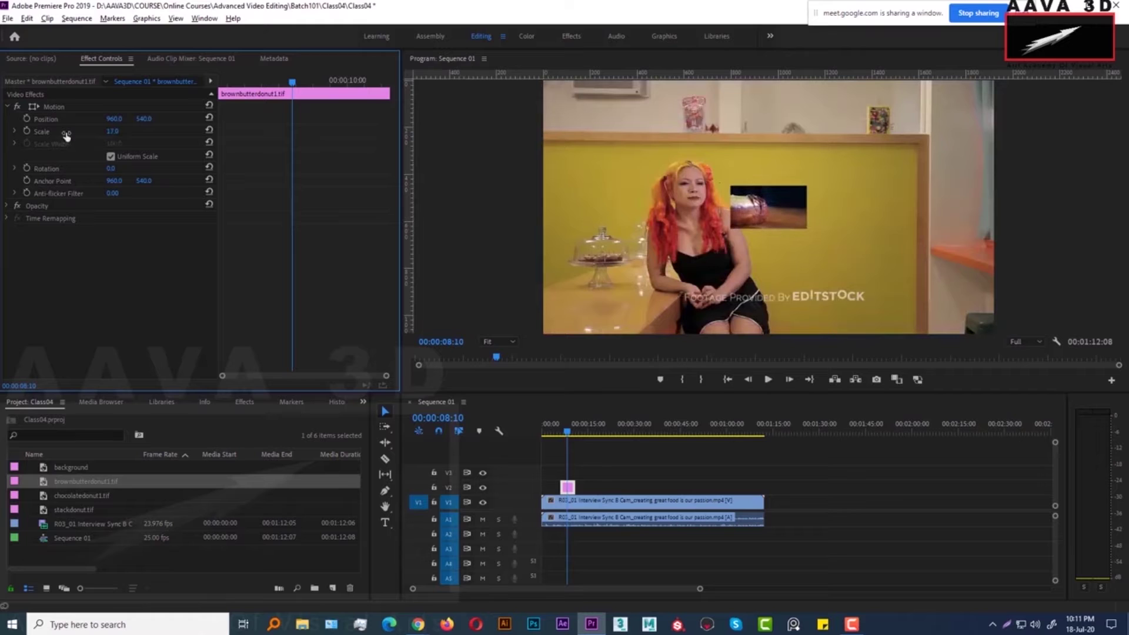
left_click(756, 204)
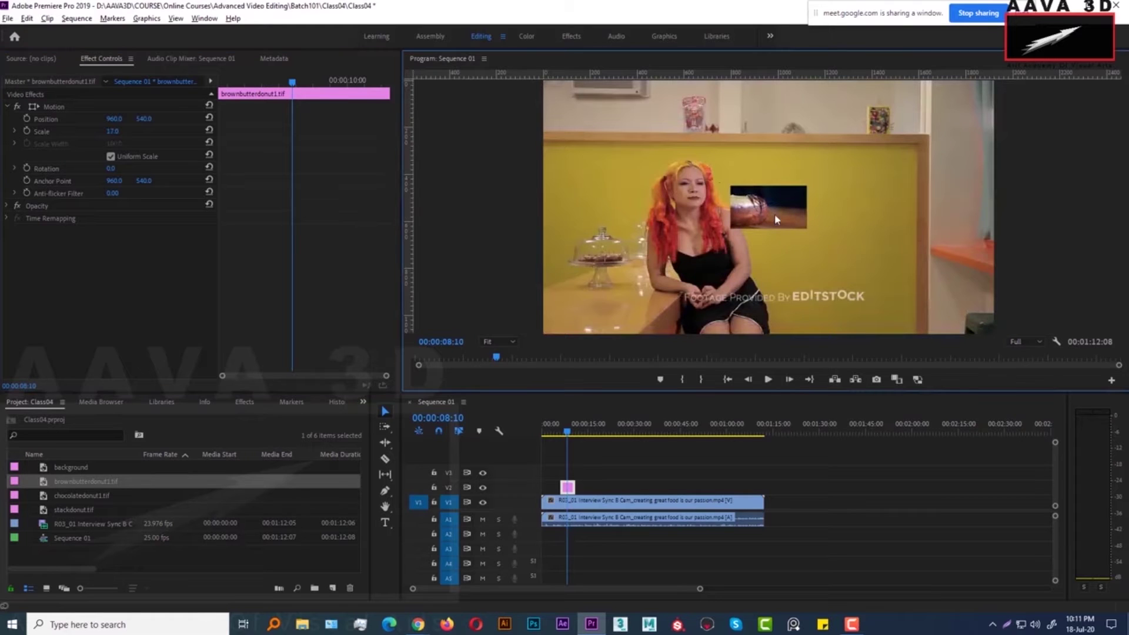
left_click_drag(772, 207, 923, 171)
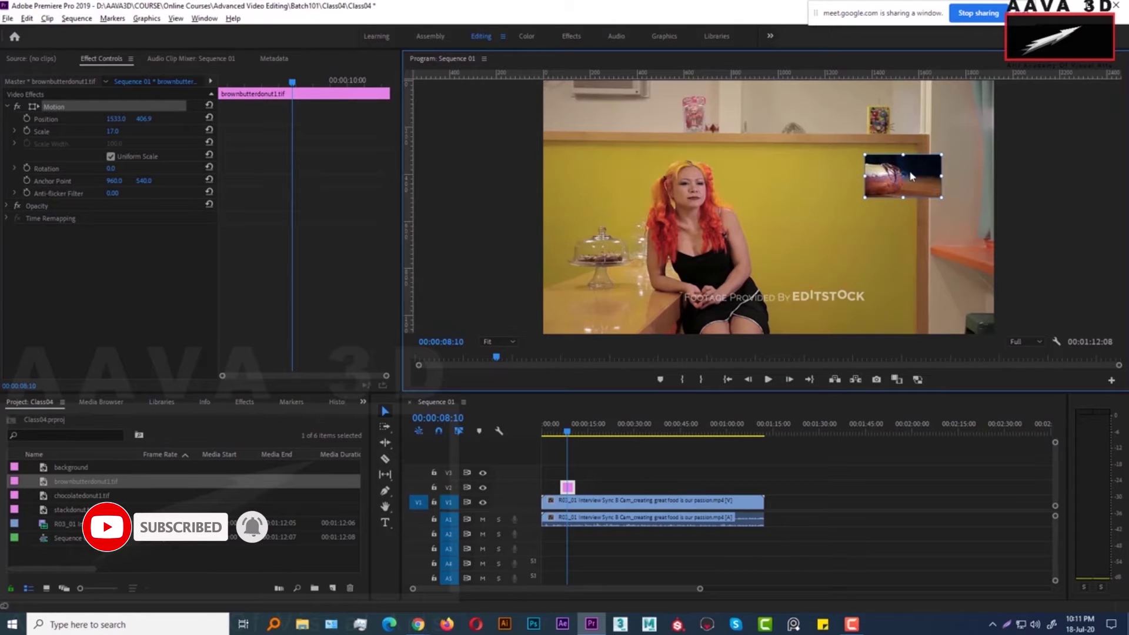
Scale the brownbutterdonut1.tif picture to 32 and move it beside the woman to position about 1540, 558.
left_click_drag(911, 175, 906, 211)
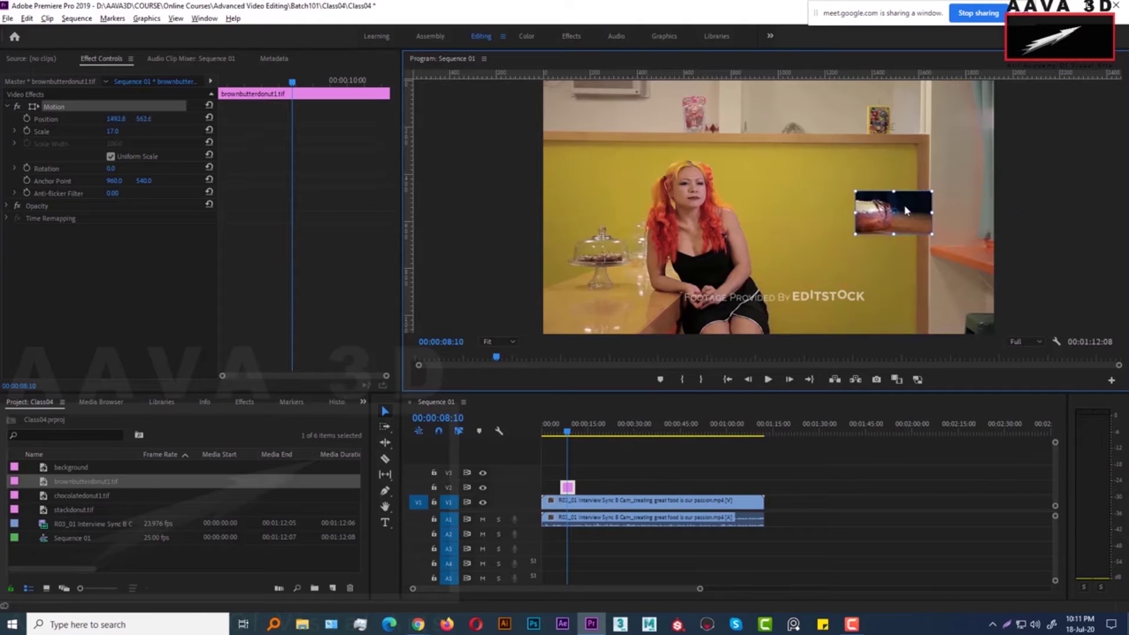
left_click_drag(120, 130, 129, 136)
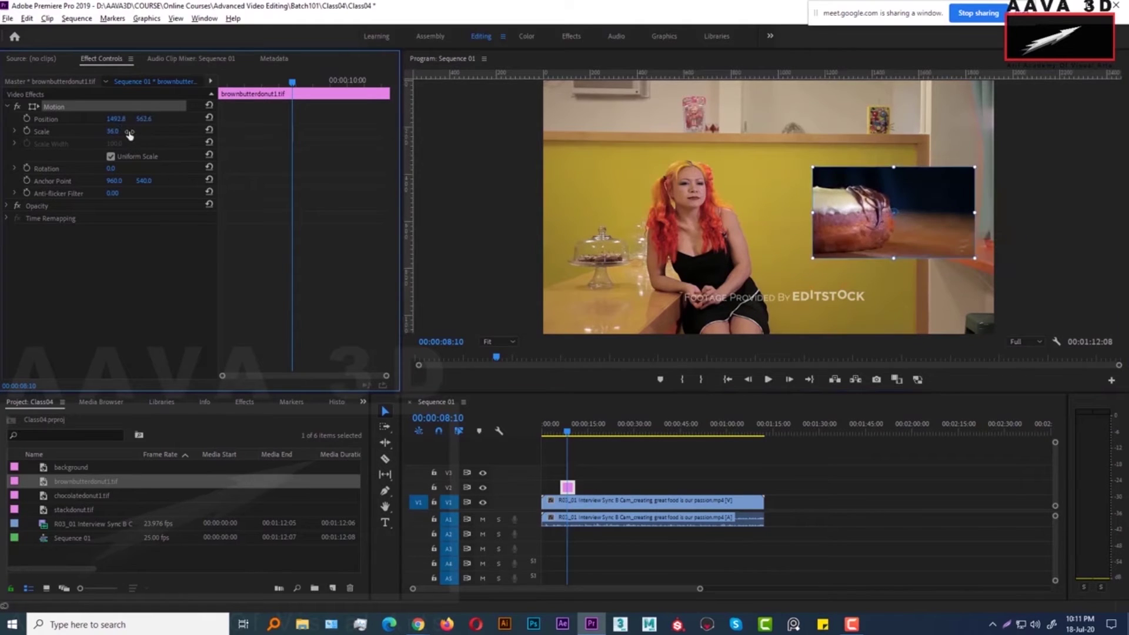
mouse_move(911, 212)
left_mouse_down()
mouse_move(972, 318)
mouse_move(957, 255)
mouse_move(894, 230)
mouse_move(956, 304)
mouse_move(973, 221)
mouse_move(1020, 216)
mouse_move(927, 202)
left_mouse_up()
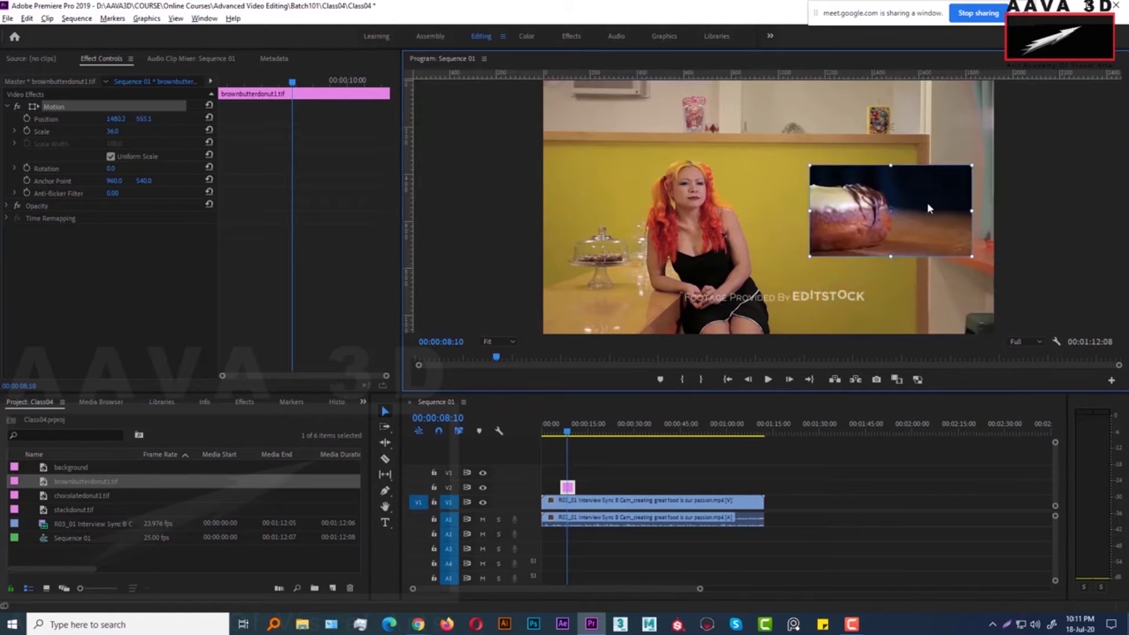
left_click_drag(885, 235, 844, 215)
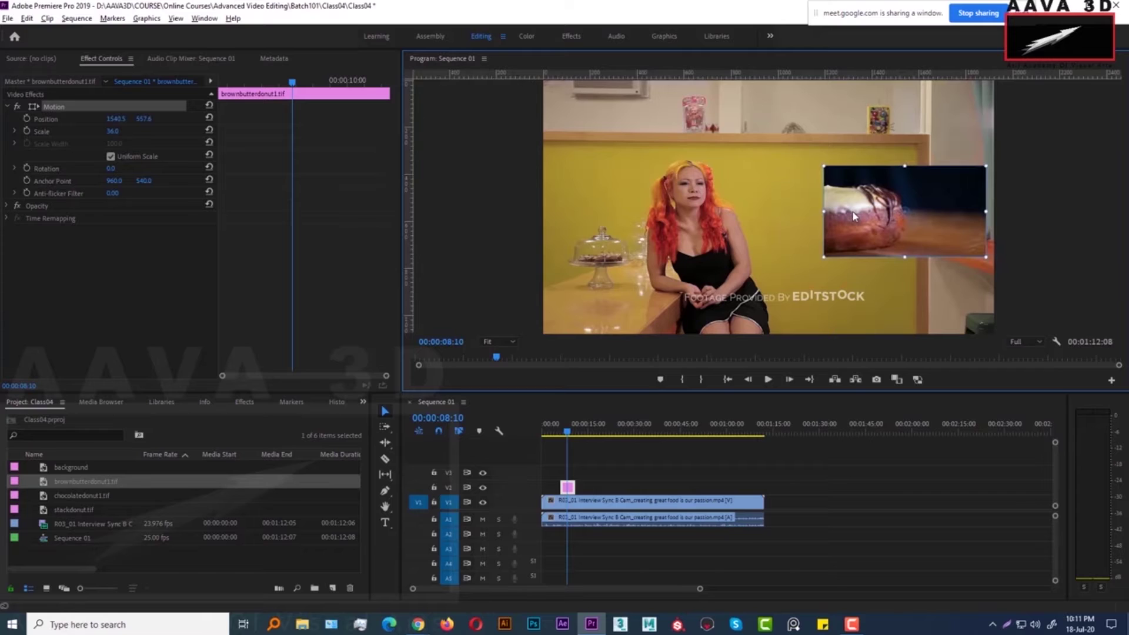
left_click(113, 131)
left_click_drag(113, 132, 108, 134)
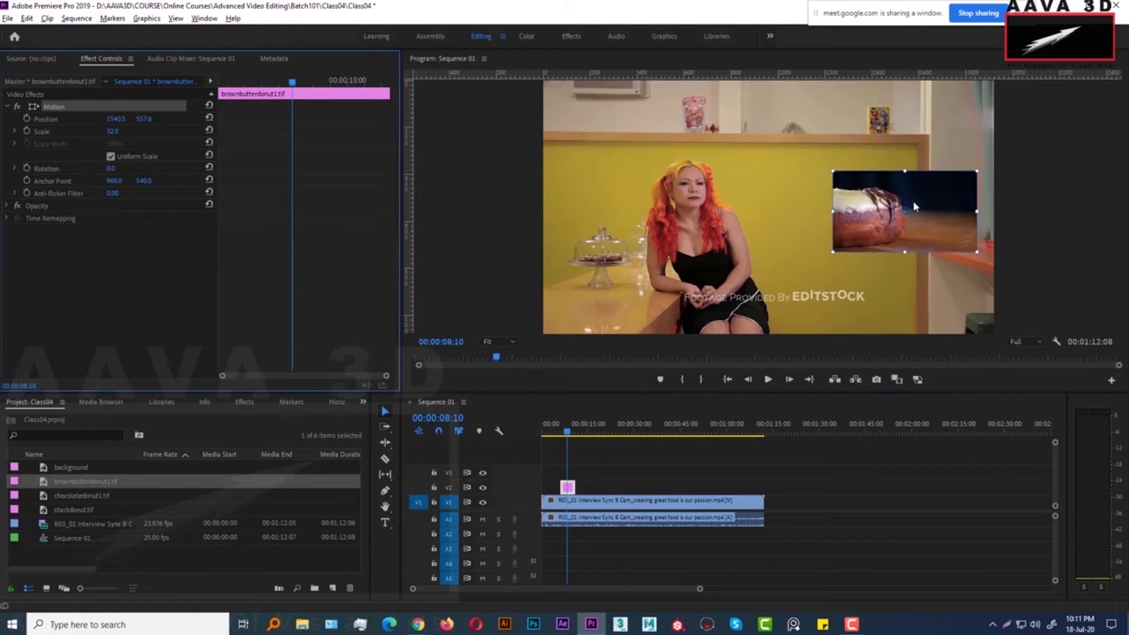
Place chocolatedonut1.tif on track V3, scale it to 33, and shift it earlier to overlap the end of the brownbutterdonut1.tif clip.
left_click_drag(55, 492, 583, 473)
left_click(584, 440)
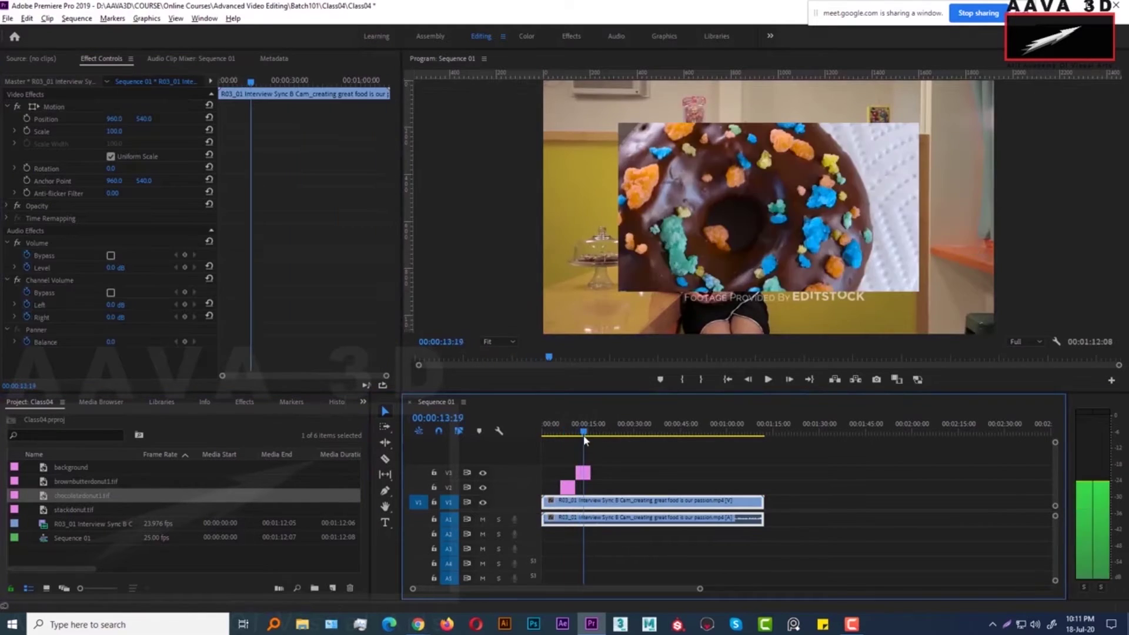
left_click(583, 473)
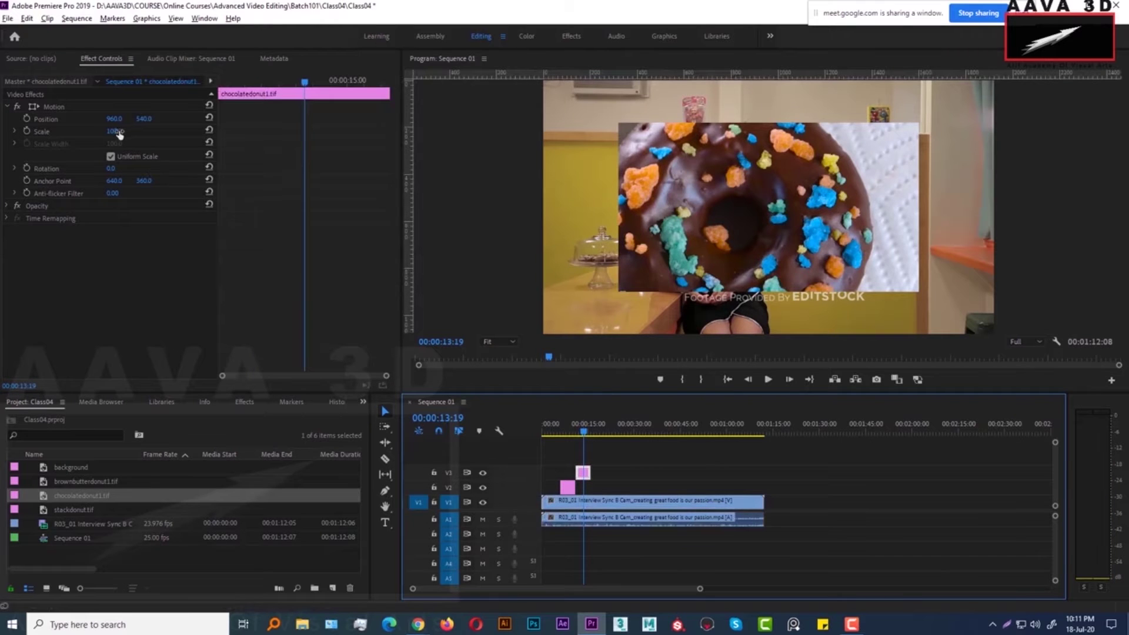
left_click_drag(119, 134, 76, 134)
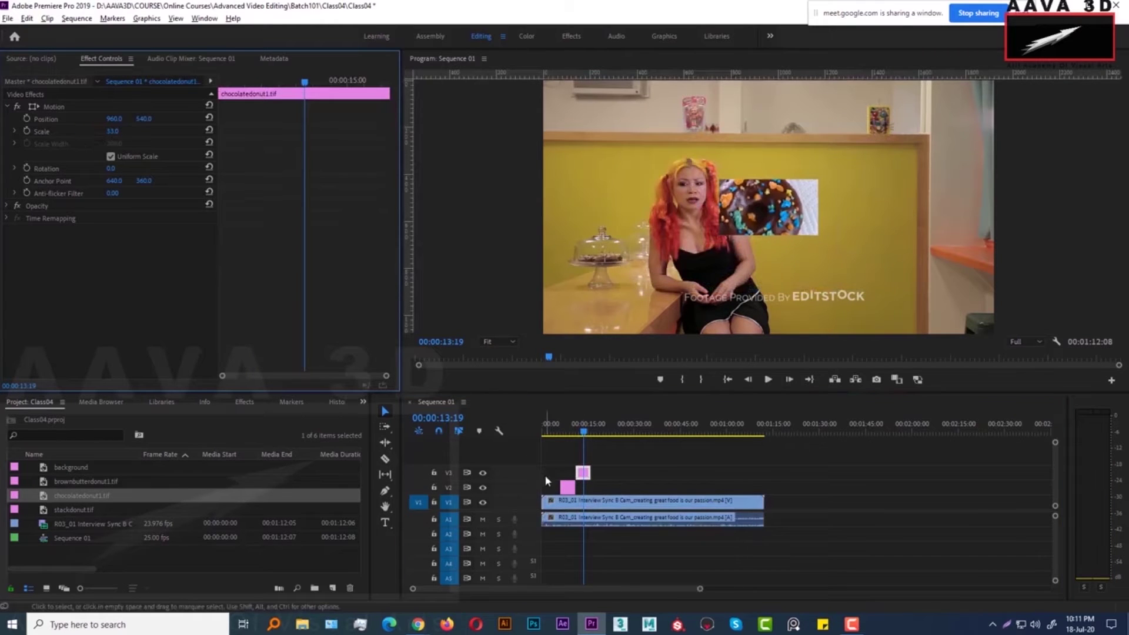
scroll(547, 481, "up", 3)
left_click_drag(624, 476, 610, 476)
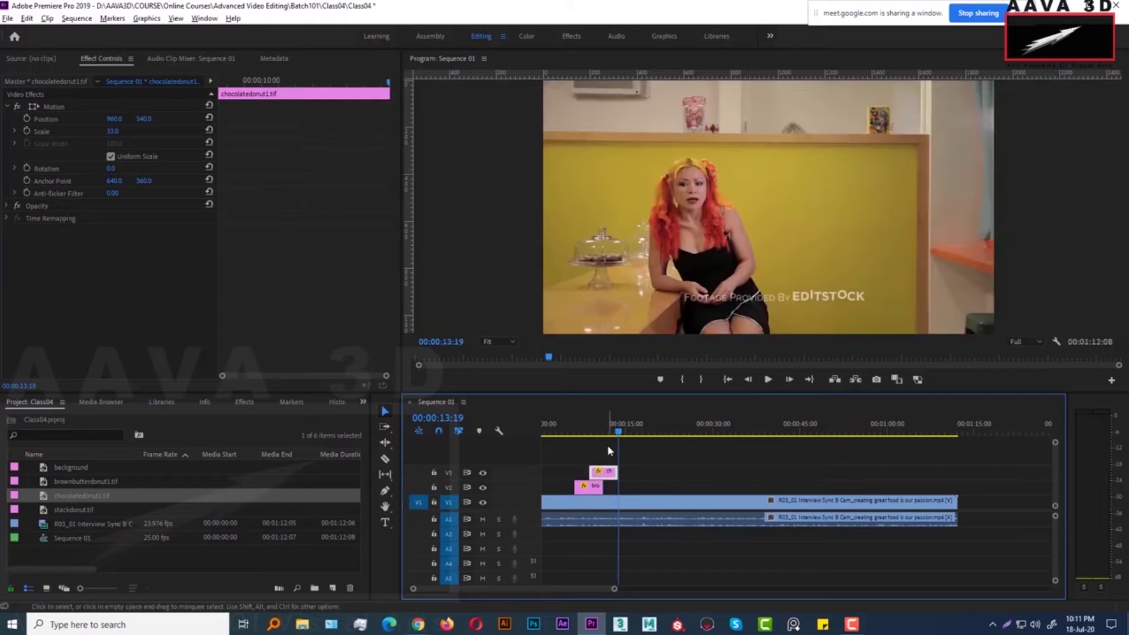
With both pictures showing at about 00:00:09:22, move the chocolate donut to the frame's lower-left corner, position about 204, 952.
left_click(578, 430)
left_click_drag(580, 430, 597, 430)
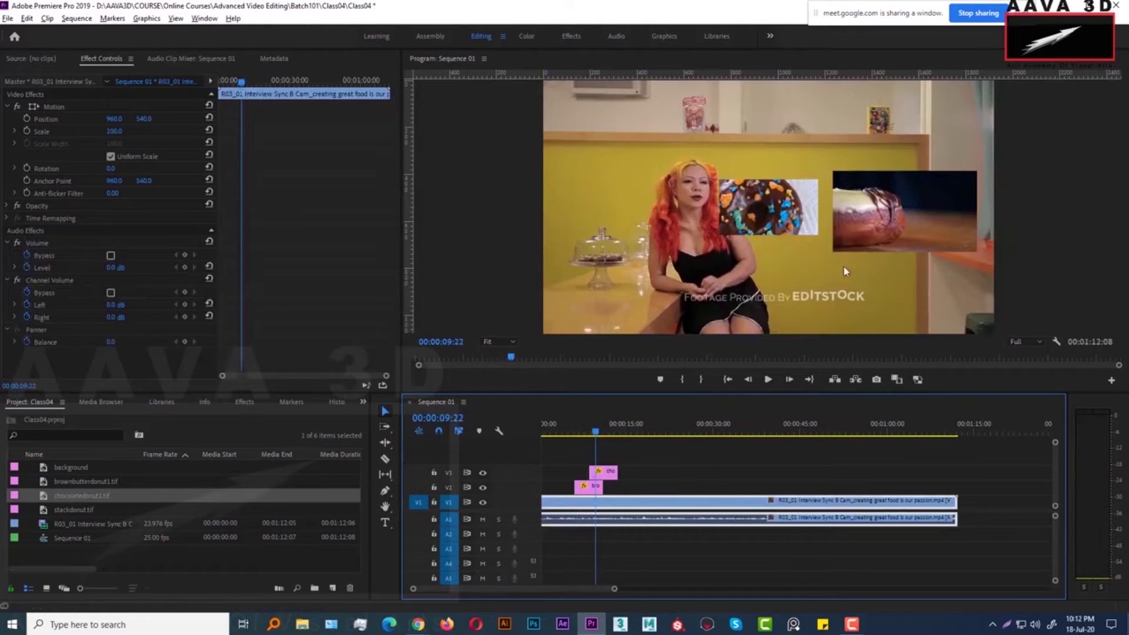
left_click(797, 240)
left_click_drag(774, 221, 597, 319)
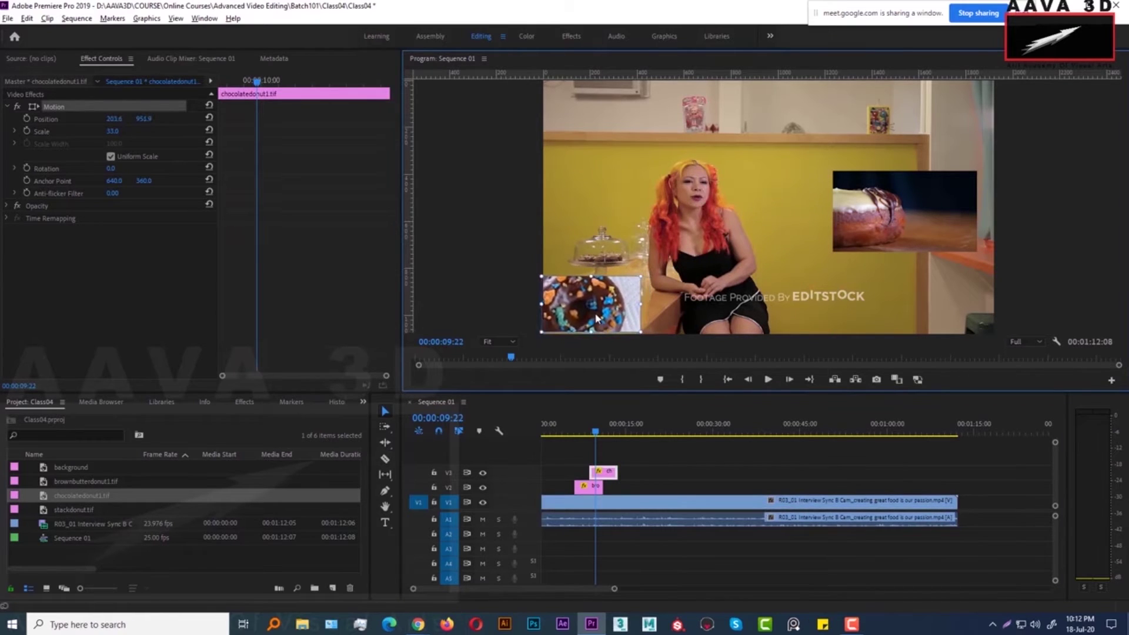
Scale the brownbutterdonut1.tif picture to 22 and move it to the frame's lower-right corner, position about 1679, 942.
left_click(930, 220)
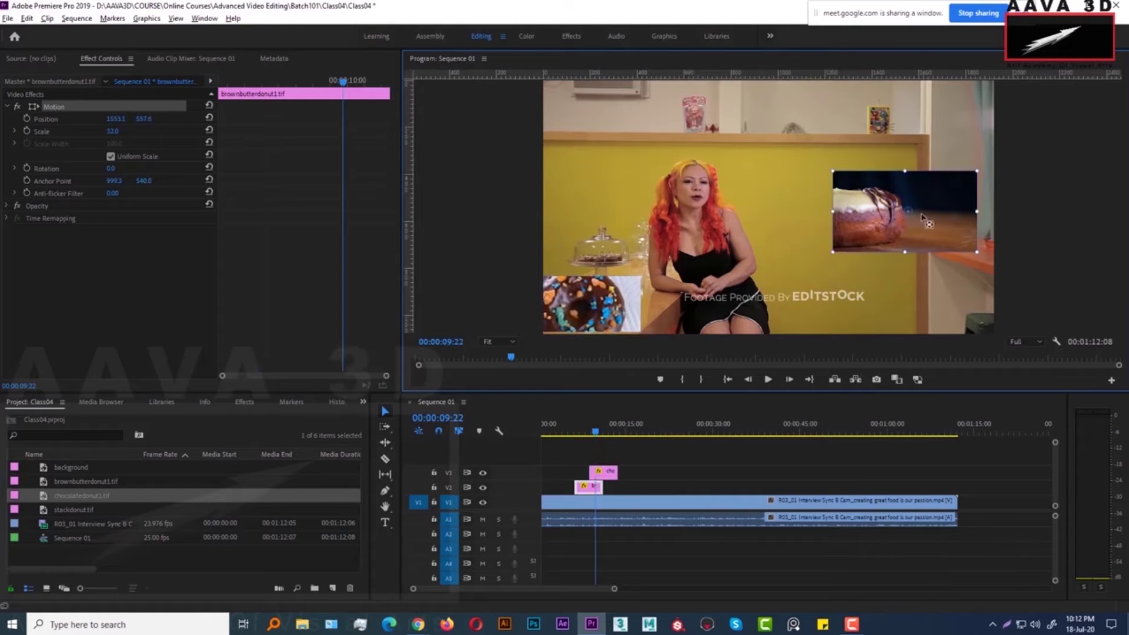
left_click_drag(922, 217, 813, 295)
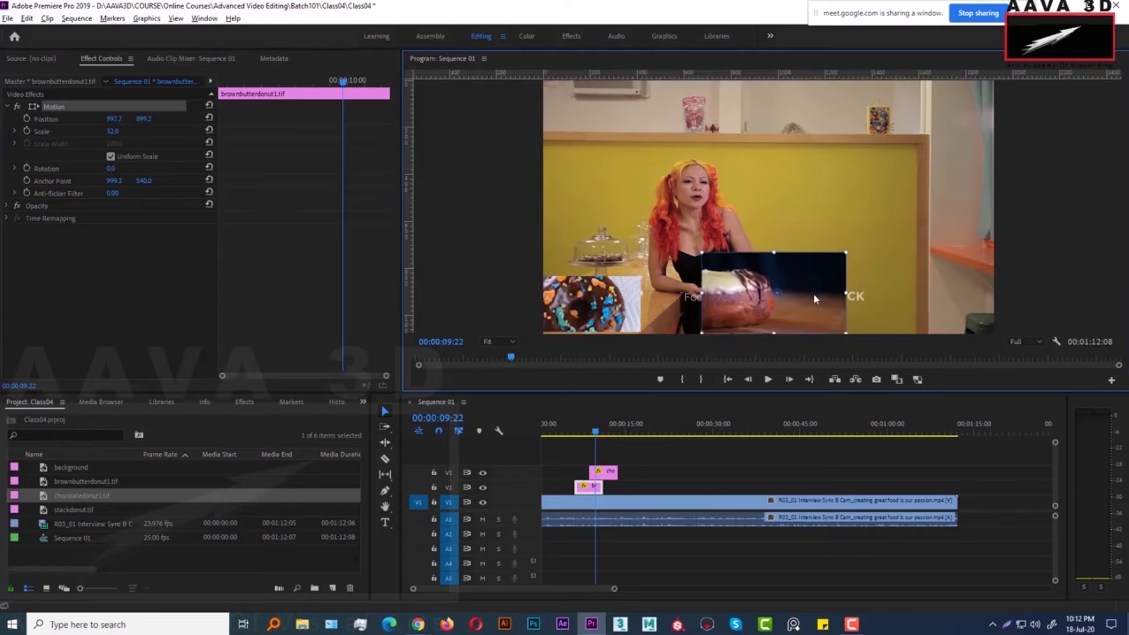
left_click(111, 135)
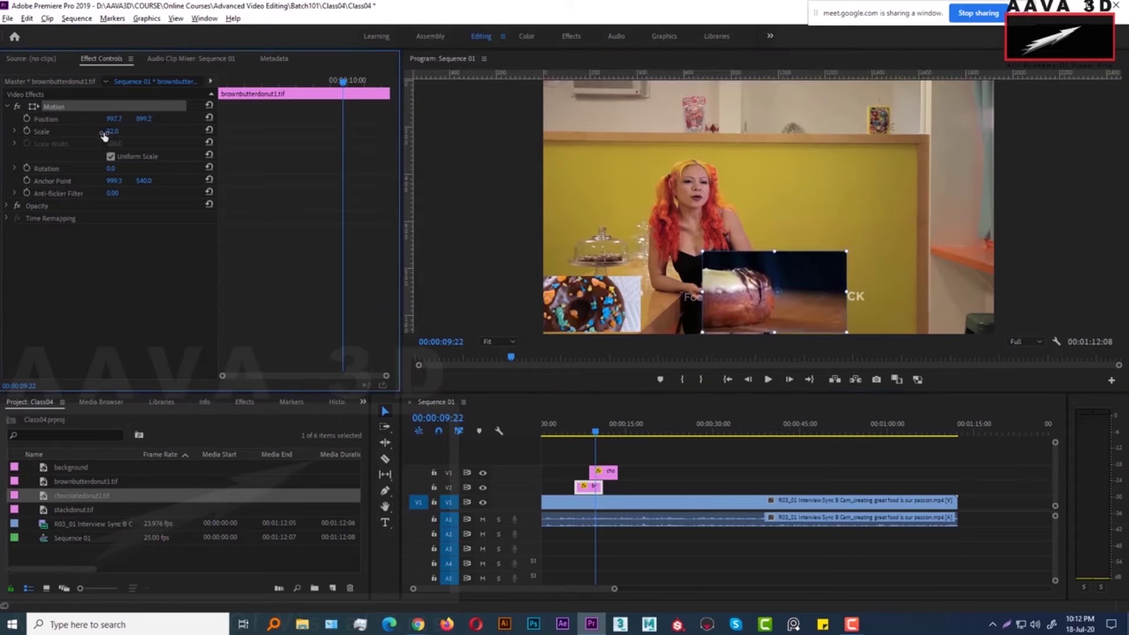
left_click(156, 231)
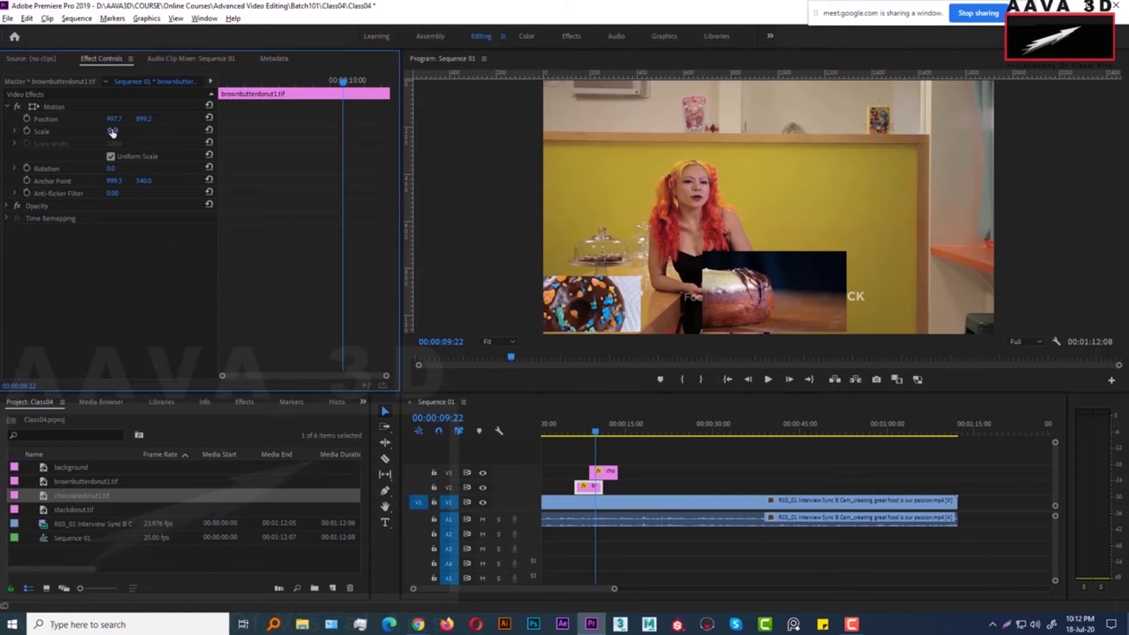
left_click_drag(112, 132, 104, 136)
left_click(772, 315)
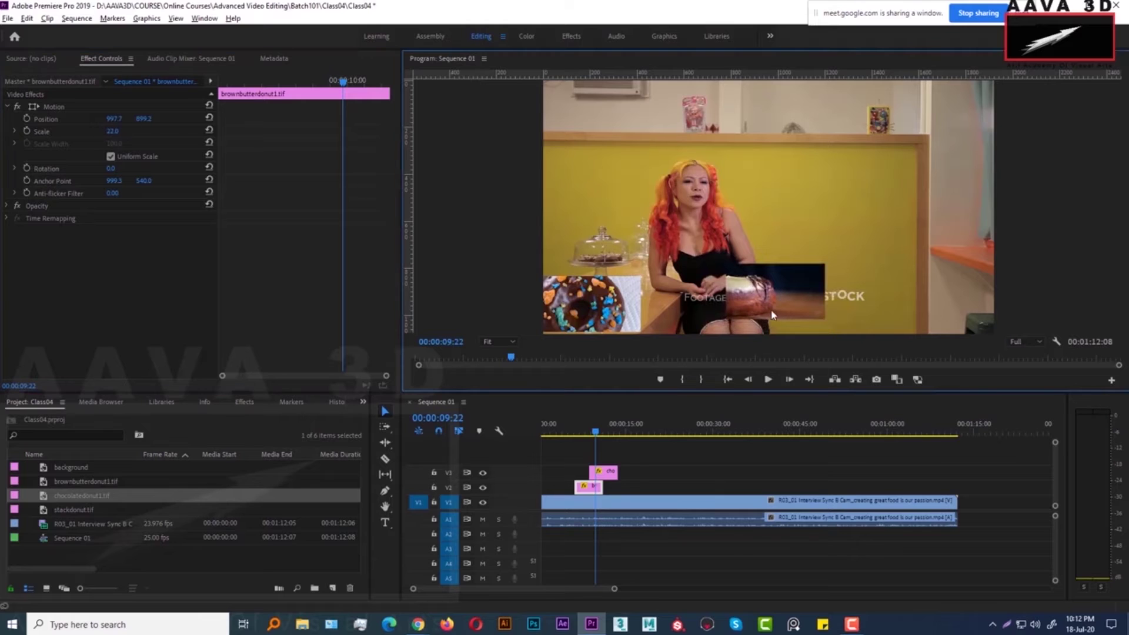
left_click(772, 304)
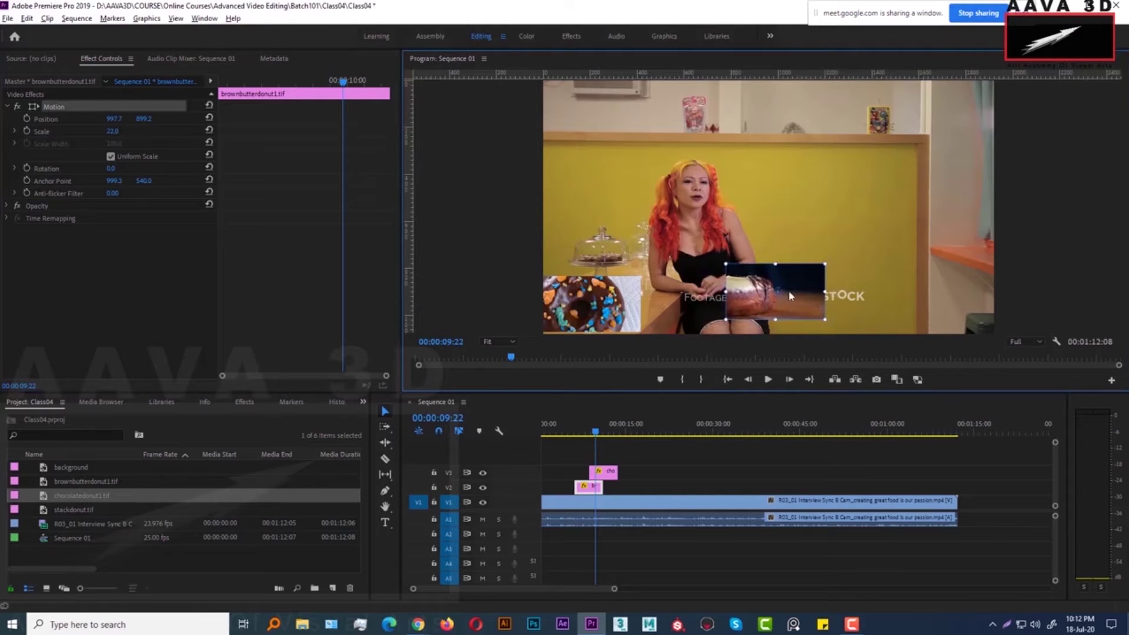
left_click_drag(789, 290, 954, 303)
Place stackdonut.tif on track V2 over the end of the brownbutterdonut1.tif clip and put chocolatedonut1.tif directly after it on V2.
left_click(64, 486)
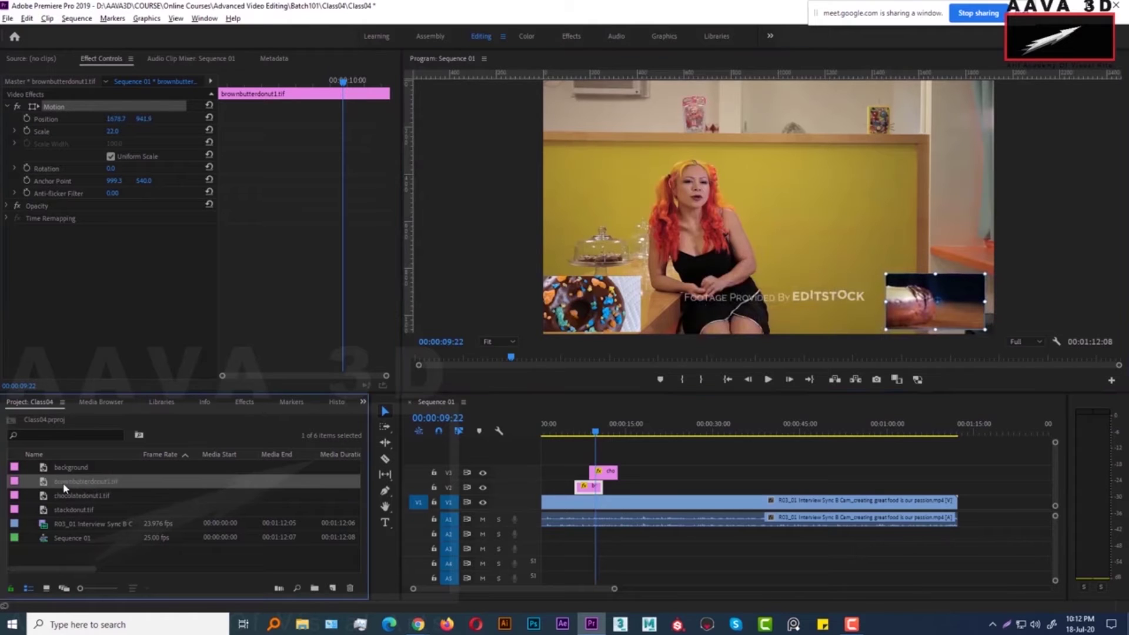
double_click(44, 483)
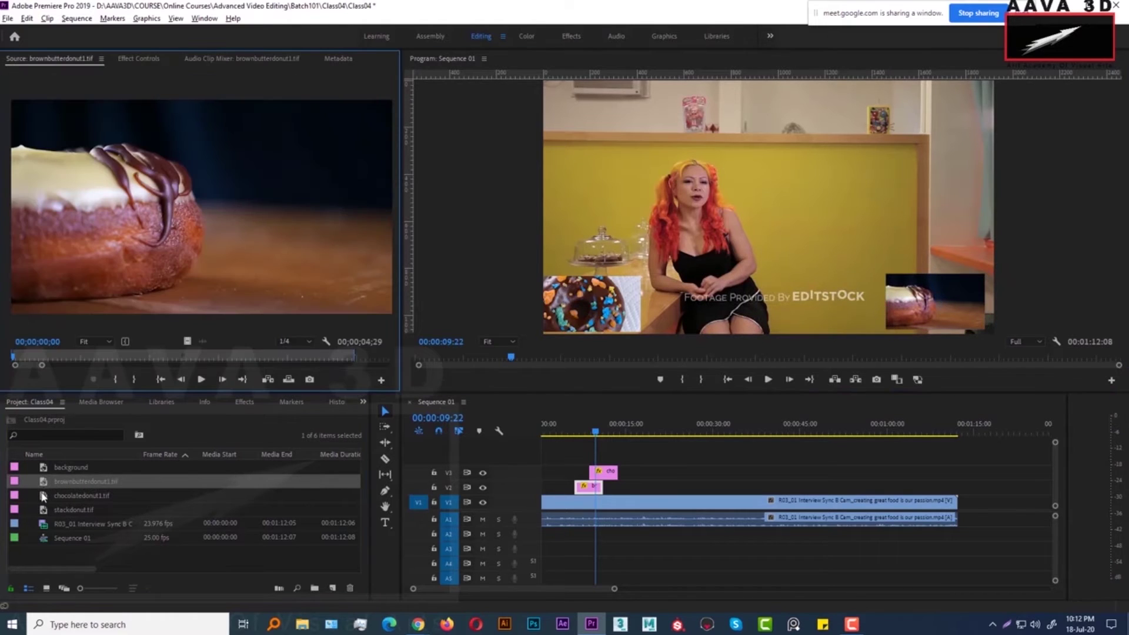
double_click(43, 496)
double_click(43, 482)
double_click(45, 510)
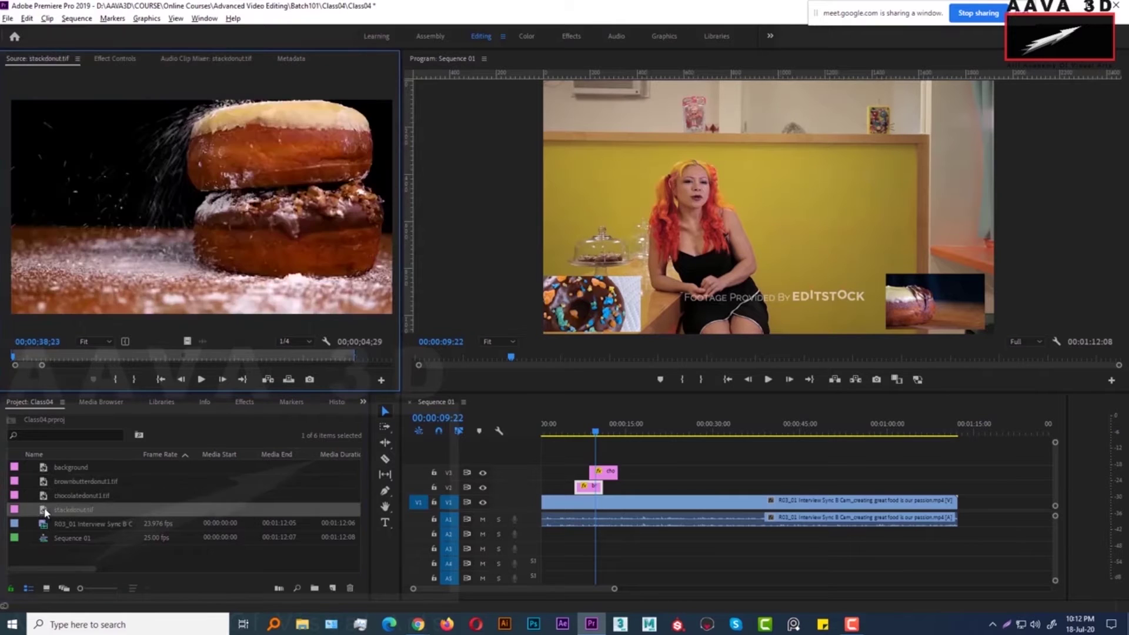
left_click_drag(45, 510, 709, 476)
left_click_drag(642, 457, 612, 486)
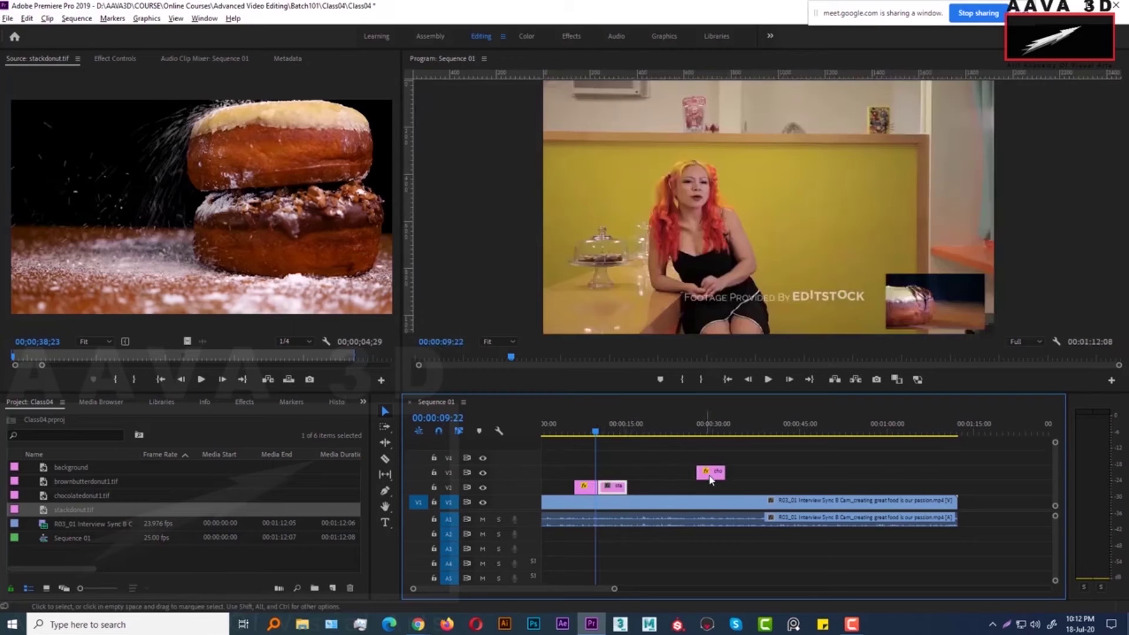
left_click_drag(711, 479, 642, 486)
Stagger the overlays by moving stackdonut.tif to V3 from about 00:00:07:21 and chocolatedonut1.tif to V4 from the end of the brownbutterdonut1.tif clip.
left_click(576, 434)
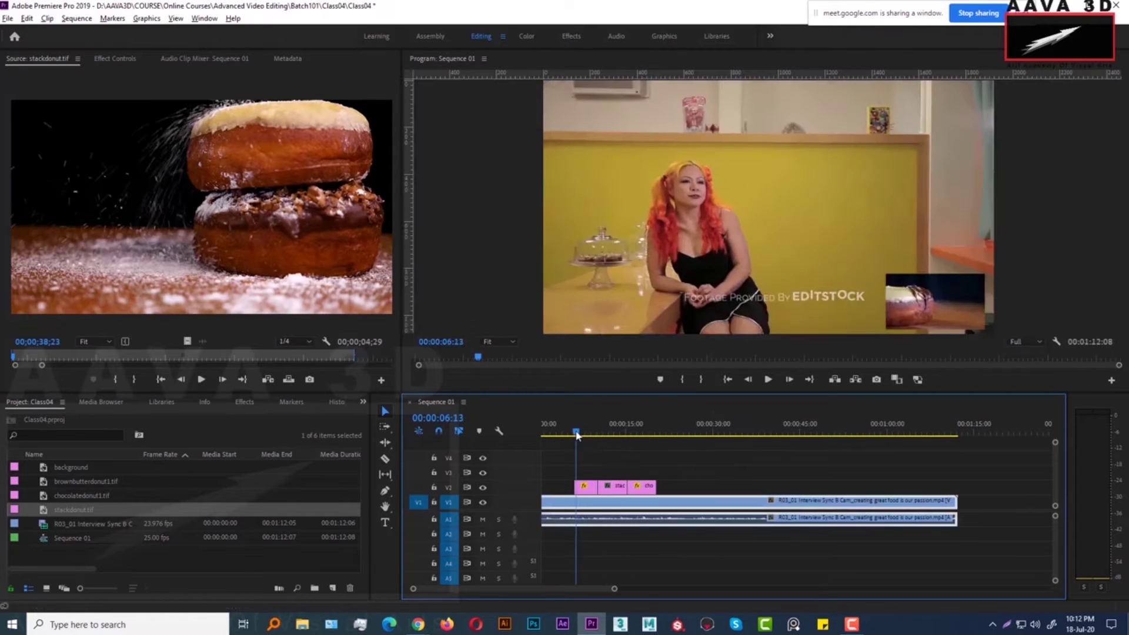
left_click_drag(576, 434, 583, 434)
left_click_drag(612, 488, 617, 451)
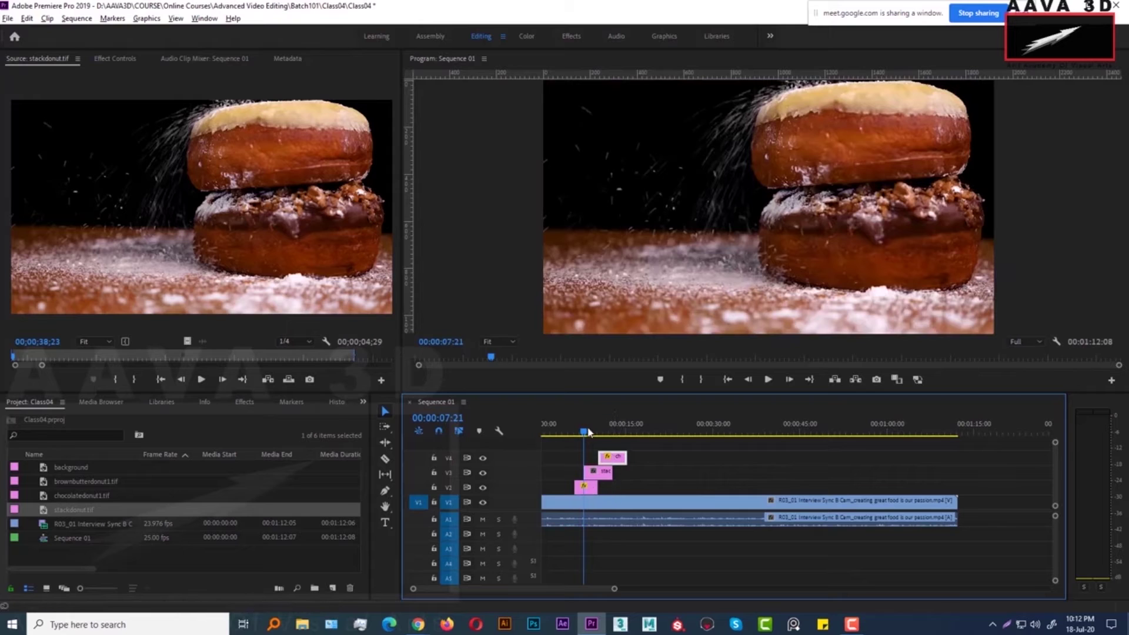
left_click(576, 433)
left_click(585, 489)
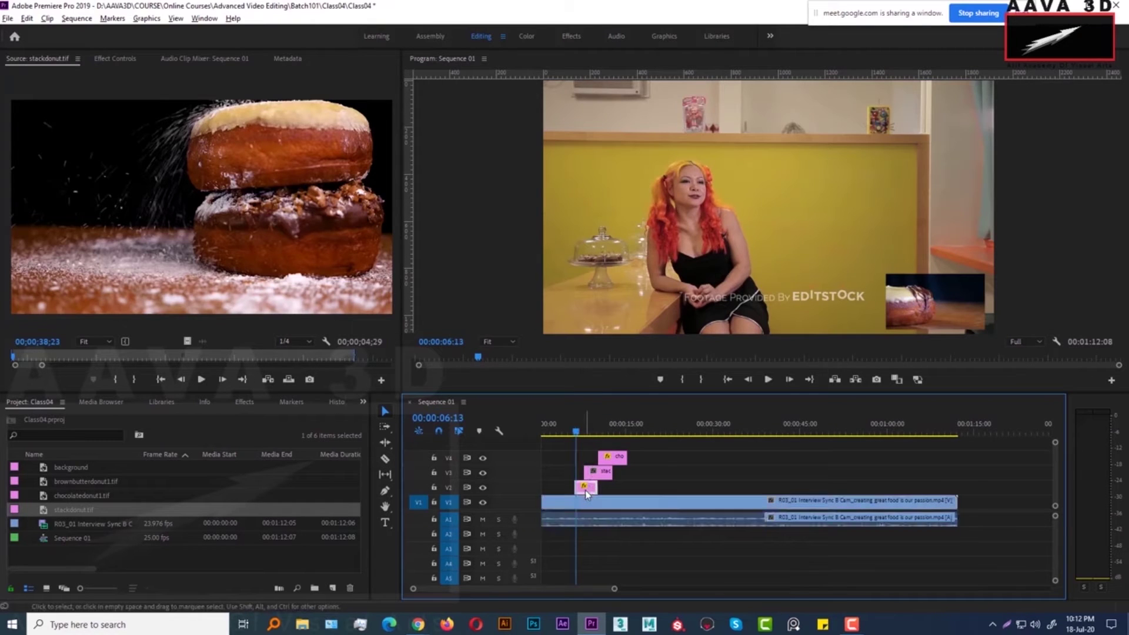
Scale the stackdonut.tif picture to about 21 and move it to the frame's lower middle, position about 930, 947.
left_click_drag(576, 433, 584, 435)
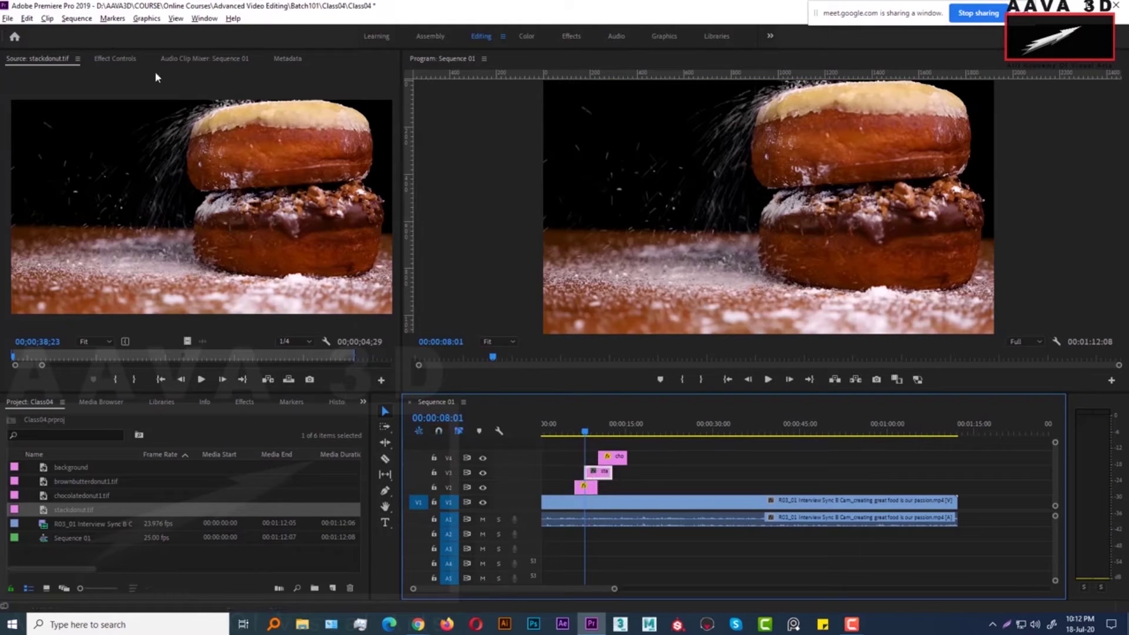
left_click(121, 60)
left_click_drag(122, 136, 68, 131)
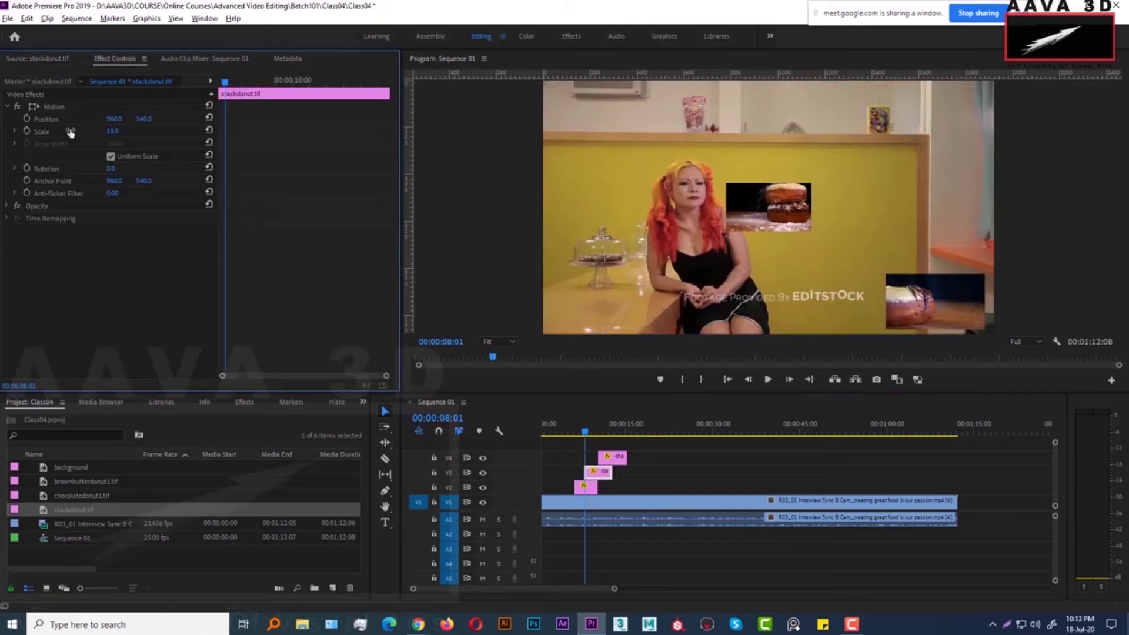
left_click(756, 219)
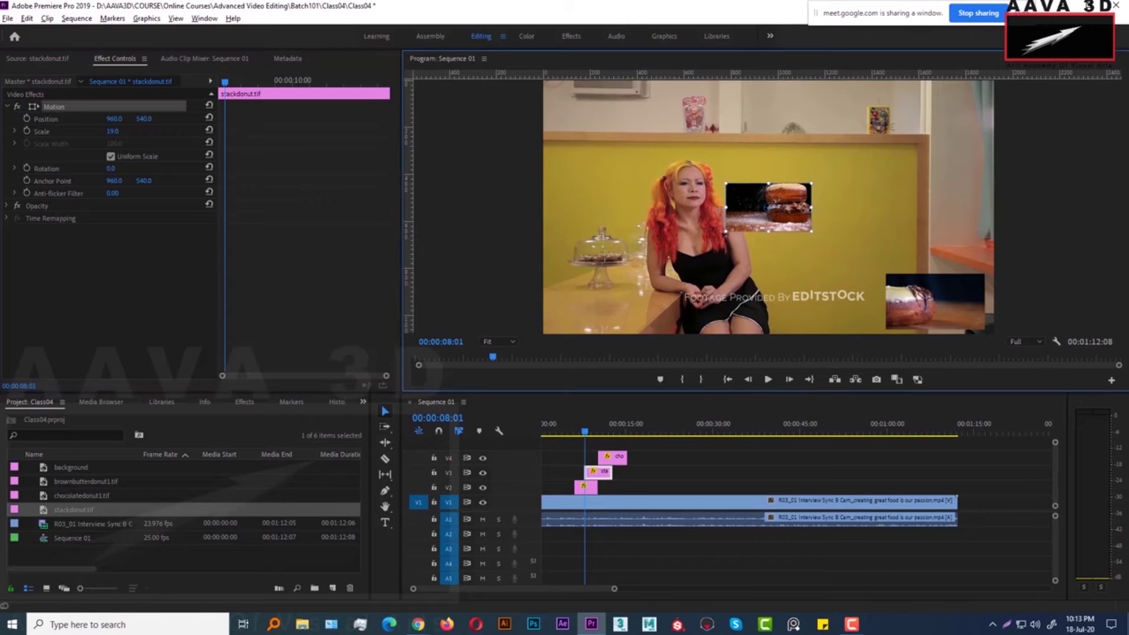
left_click_drag(793, 210, 785, 302)
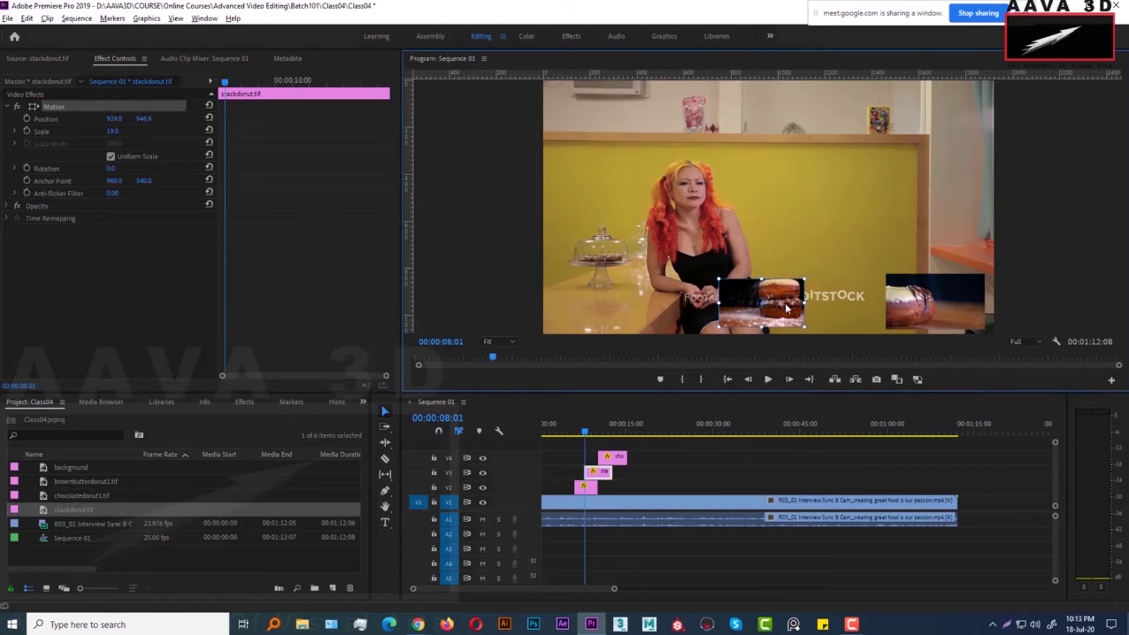
left_click(112, 131)
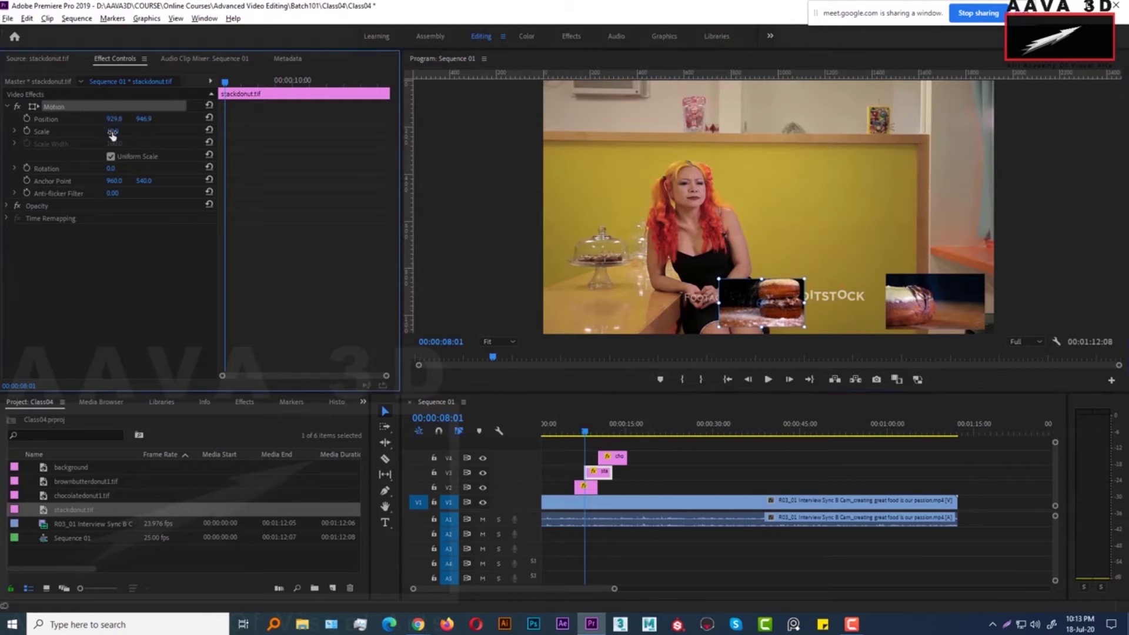
left_click(131, 263)
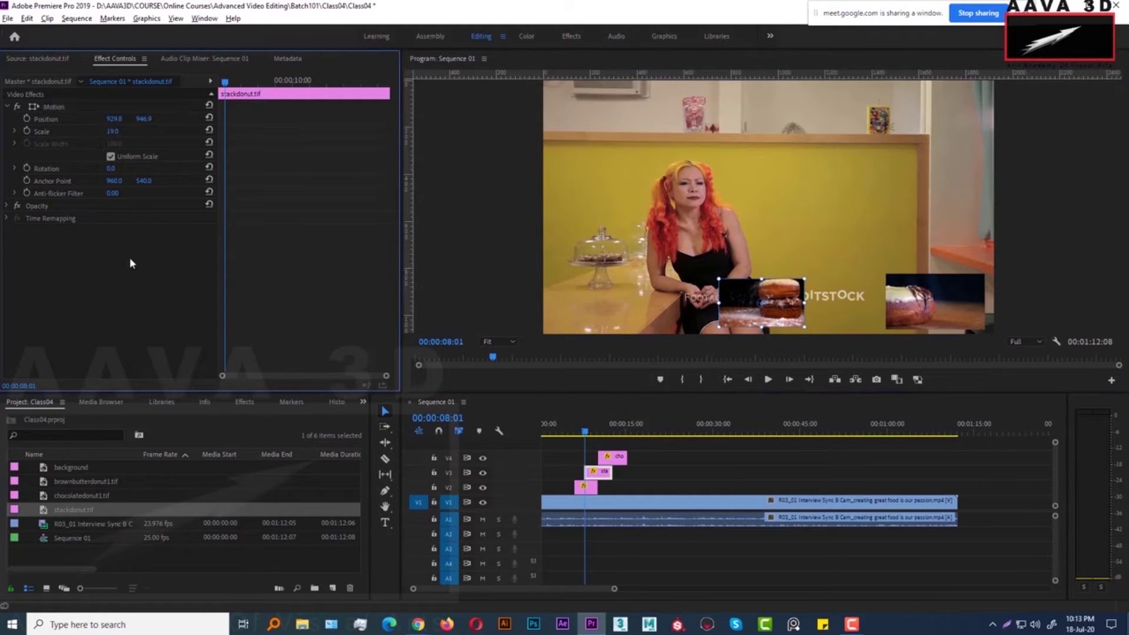
scroll(116, 136, "up", 3)
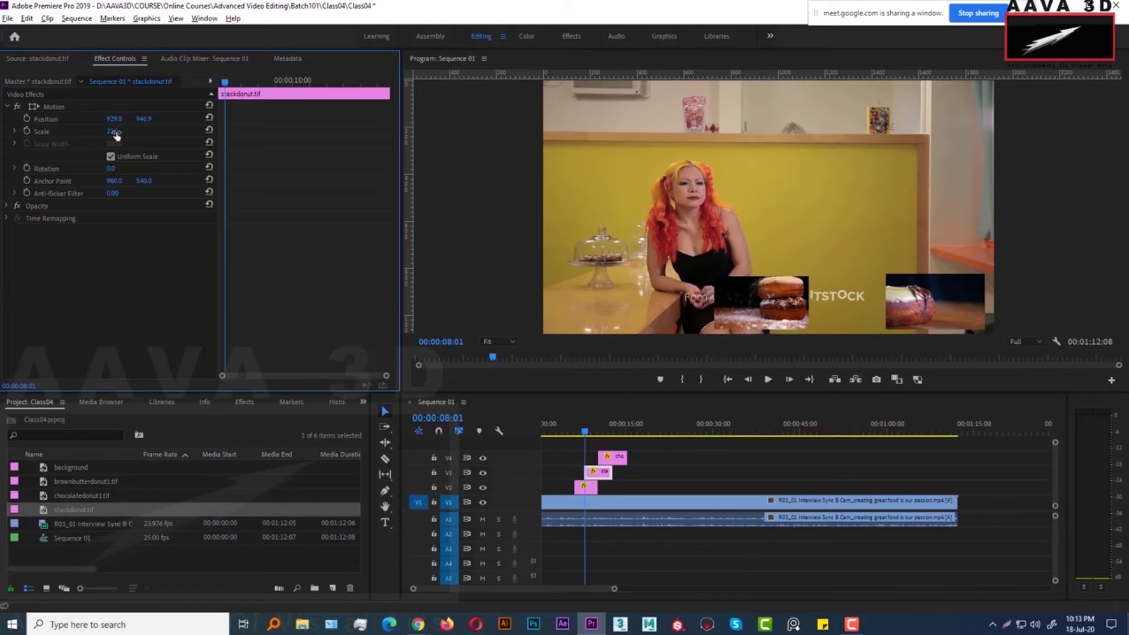
Rearrange the overlays earlier as chocolatedonut1.tif on V2, brownbutterdonut1.tif on V3 and stackdonut.tif on V4, and play the sequence to about 00:00:06:07.
left_click(576, 435)
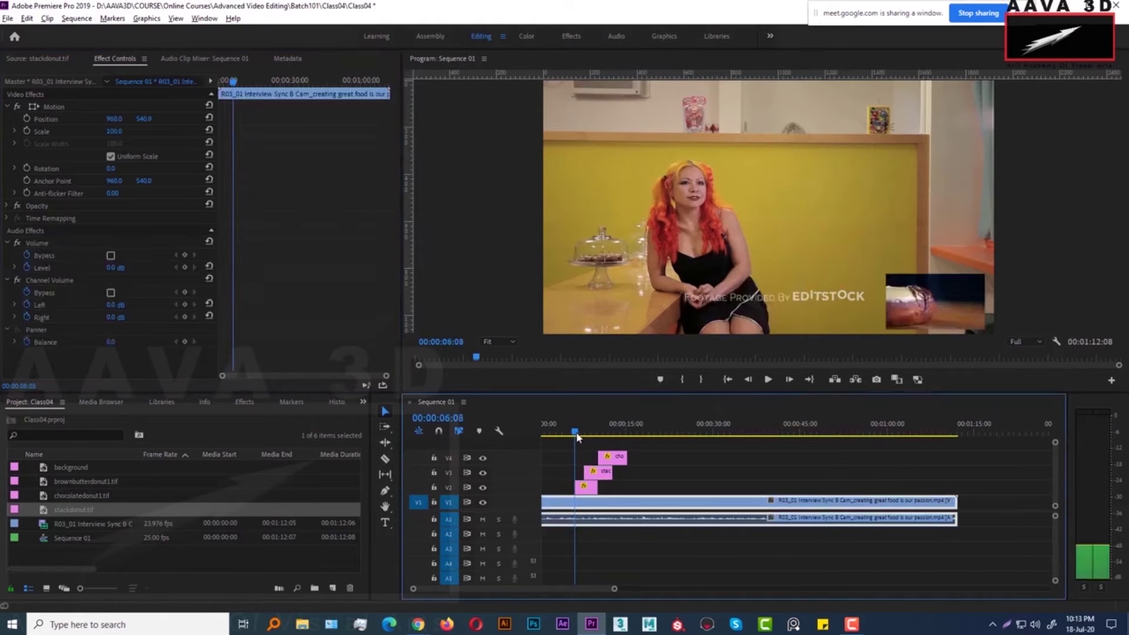
left_click_drag(577, 436, 552, 424)
key("space")
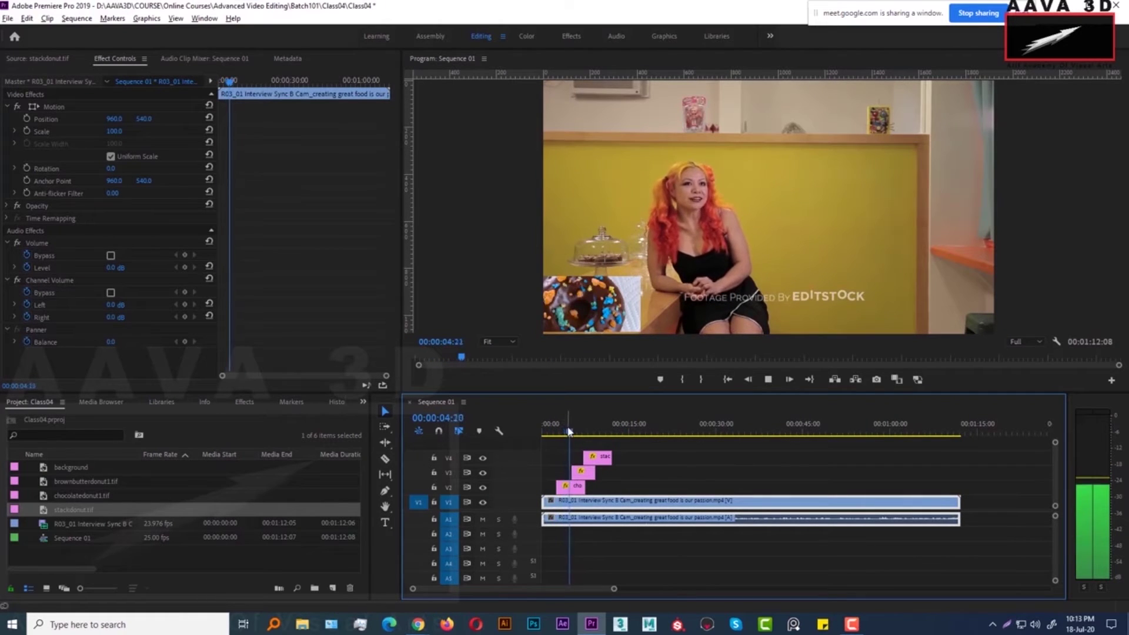
key("space")
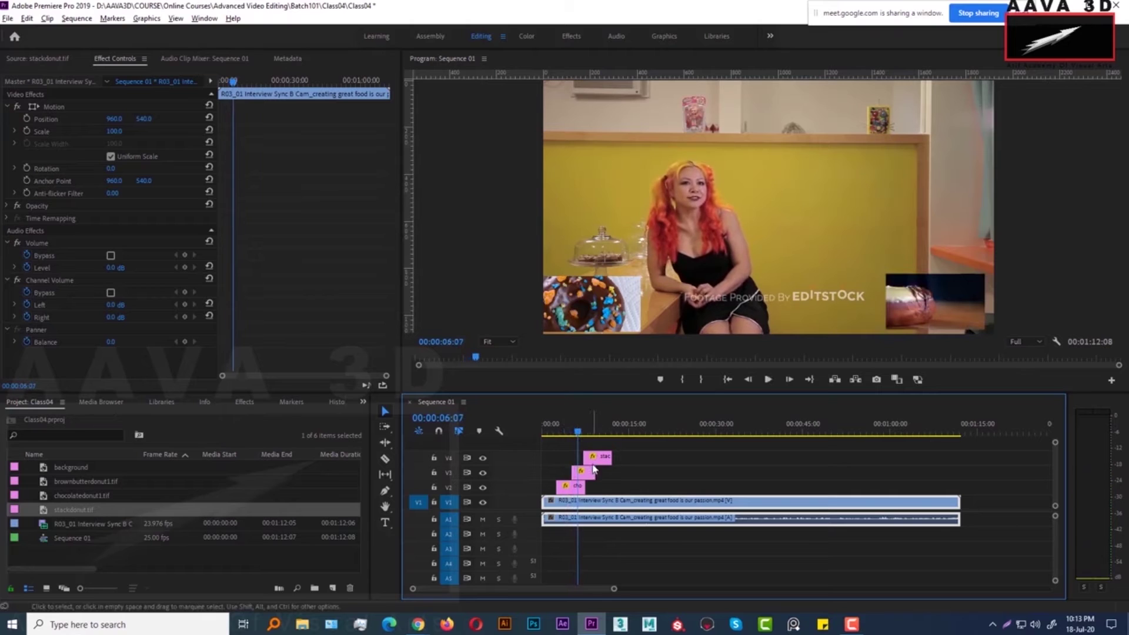
Swap the upper two overlays so stackdonut.tif is on V3 and brownbutterdonut1.tif on V4, and play back the staggered pictures.
mouse_move(594, 469)
left_mouse_down()
mouse_move(644, 471)
mouse_move(588, 462)
mouse_move(594, 474)
mouse_move(582, 473)
mouse_move(602, 454)
mouse_move(589, 460)
left_mouse_up()
left_click(561, 435)
key("space")
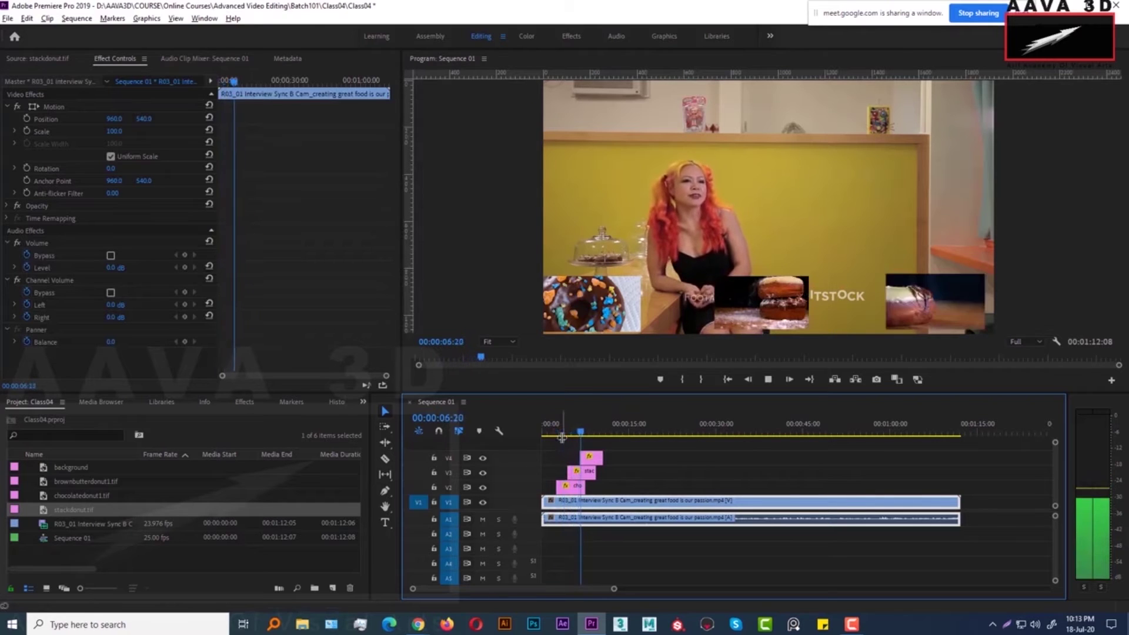
Add Position keyframes to the chocolatedonut1.tif clip on V2 at its start, 00:00:02:16, and at 00:00:04:12.
left_click(581, 432)
left_click_drag(581, 433, 547, 434)
key("equal")
key("equal")
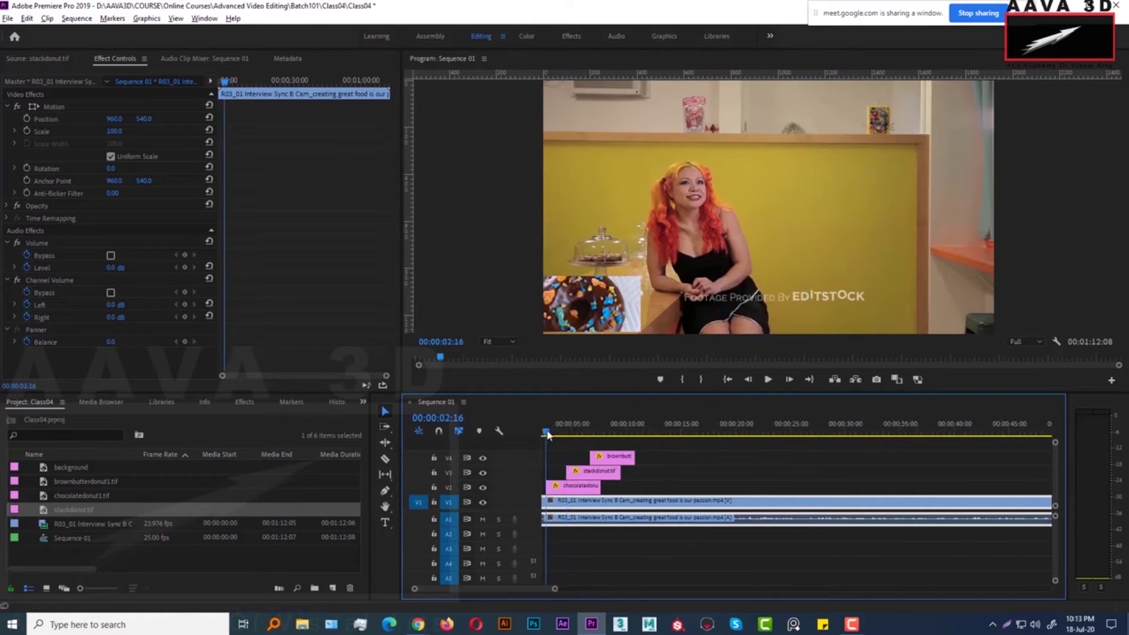
left_click(564, 486)
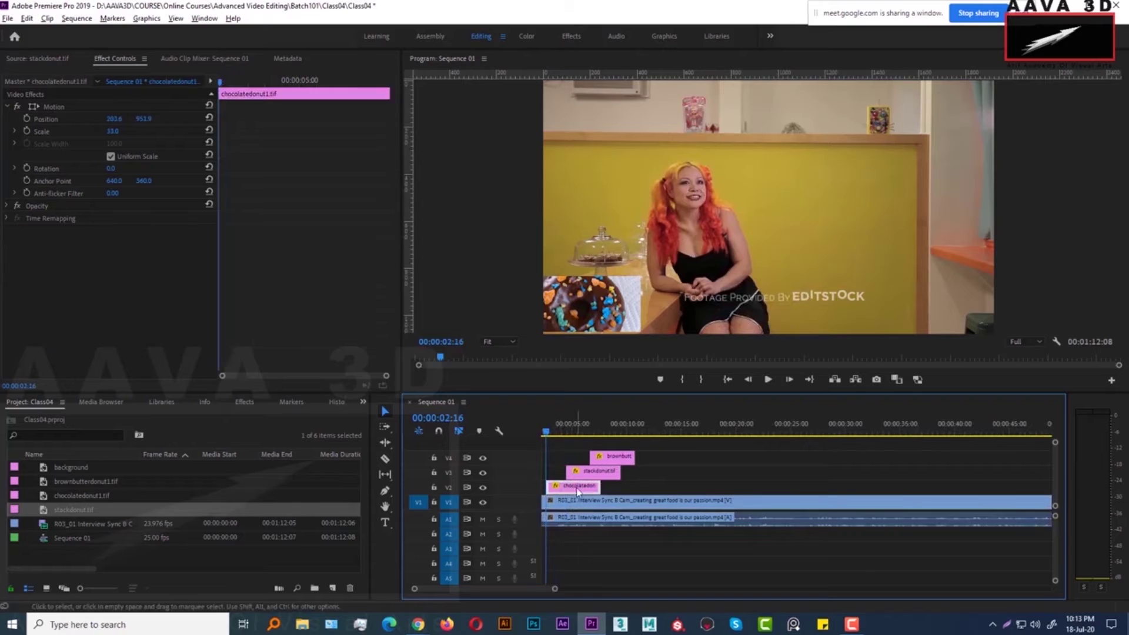
left_click(27, 119)
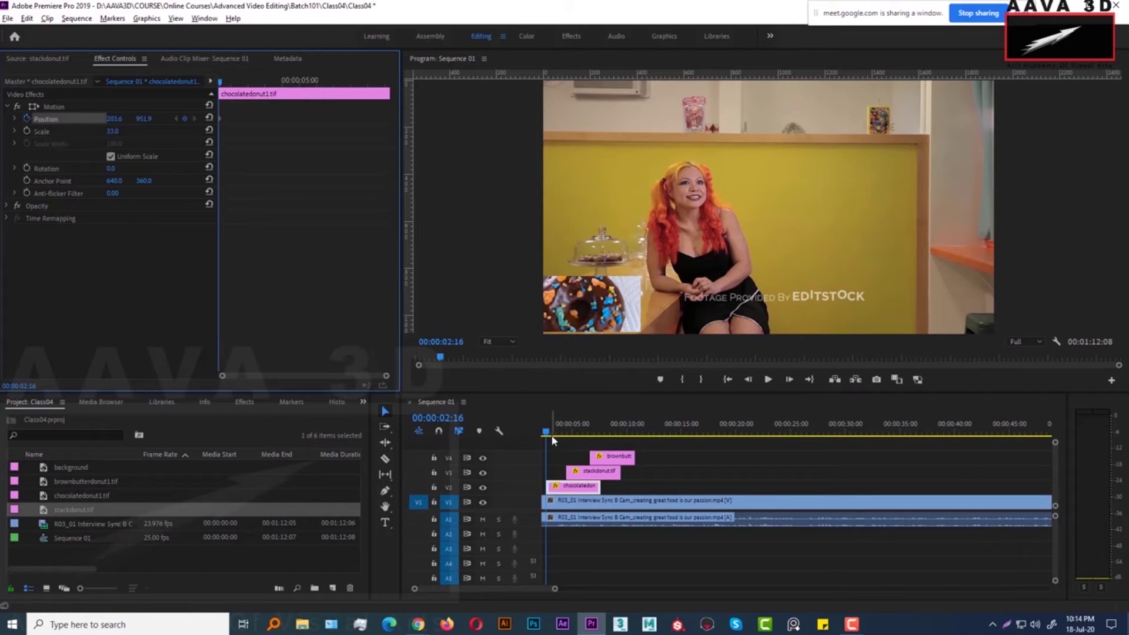
left_click_drag(552, 436, 567, 438)
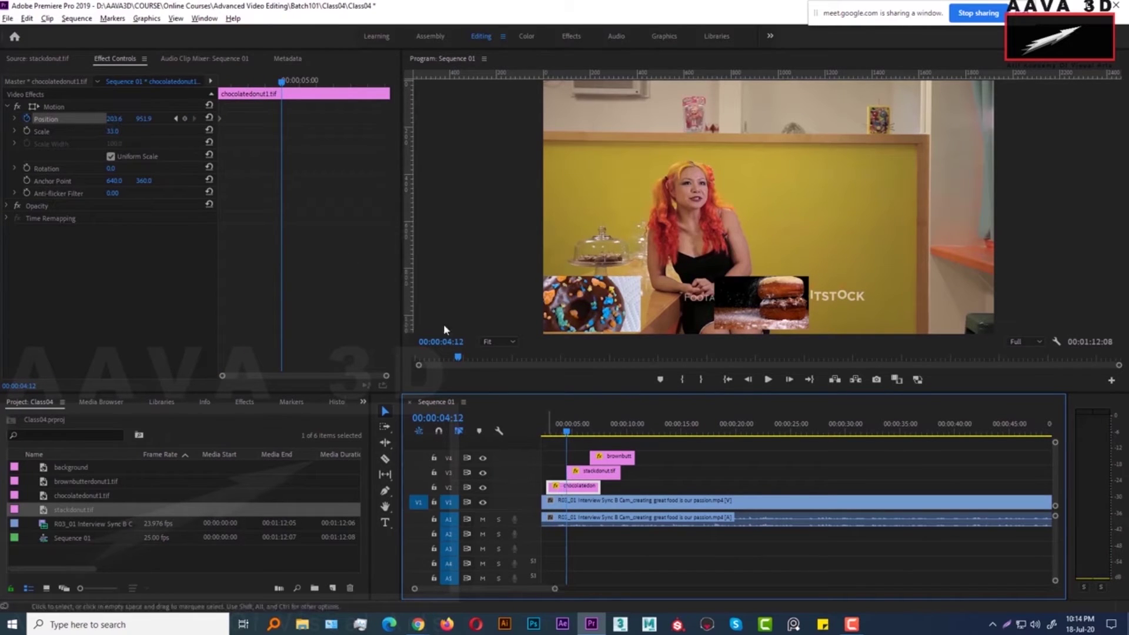
left_click(185, 119)
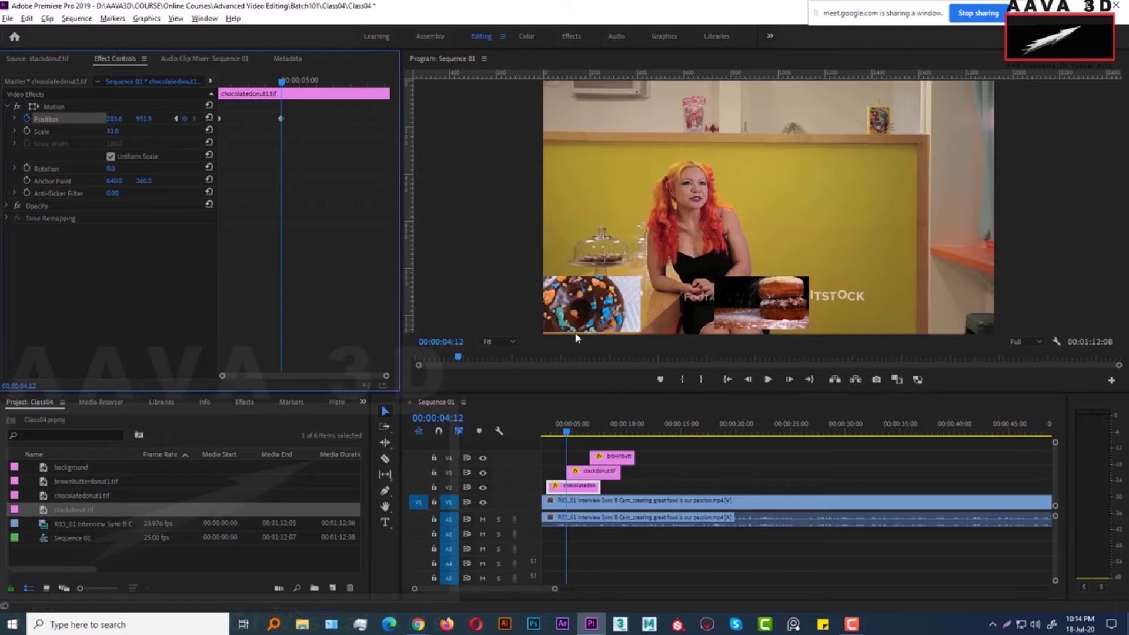
Set the chocolatedonut1.tif horizontal position to about -272 at the first keyframe and about 242 at the second.
left_click(547, 433)
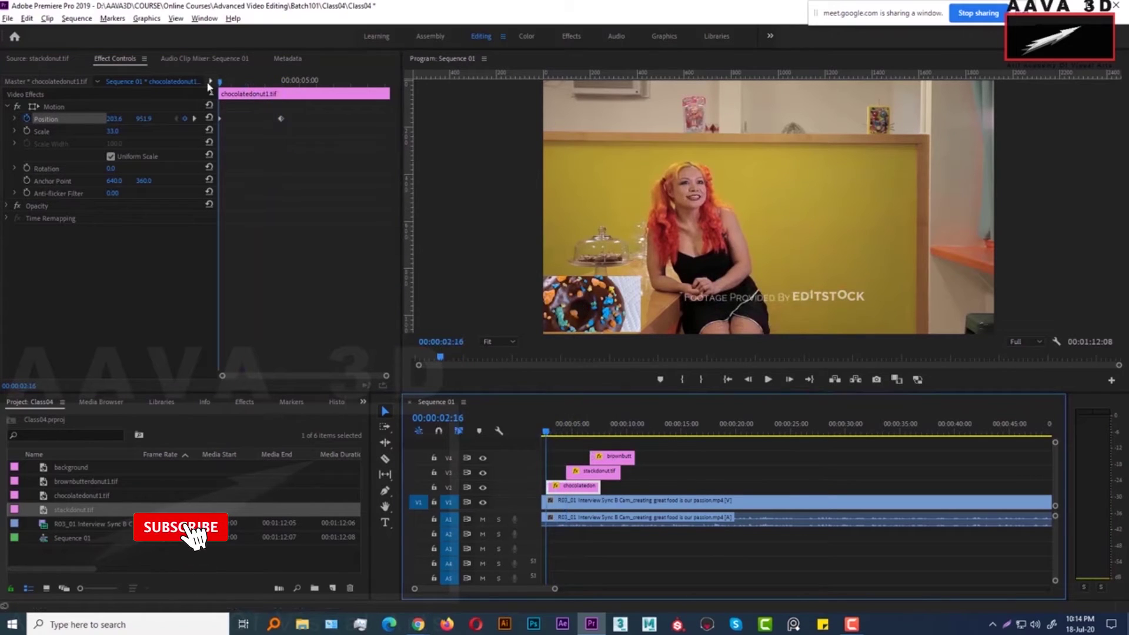
left_click_drag(143, 120, 64, 137)
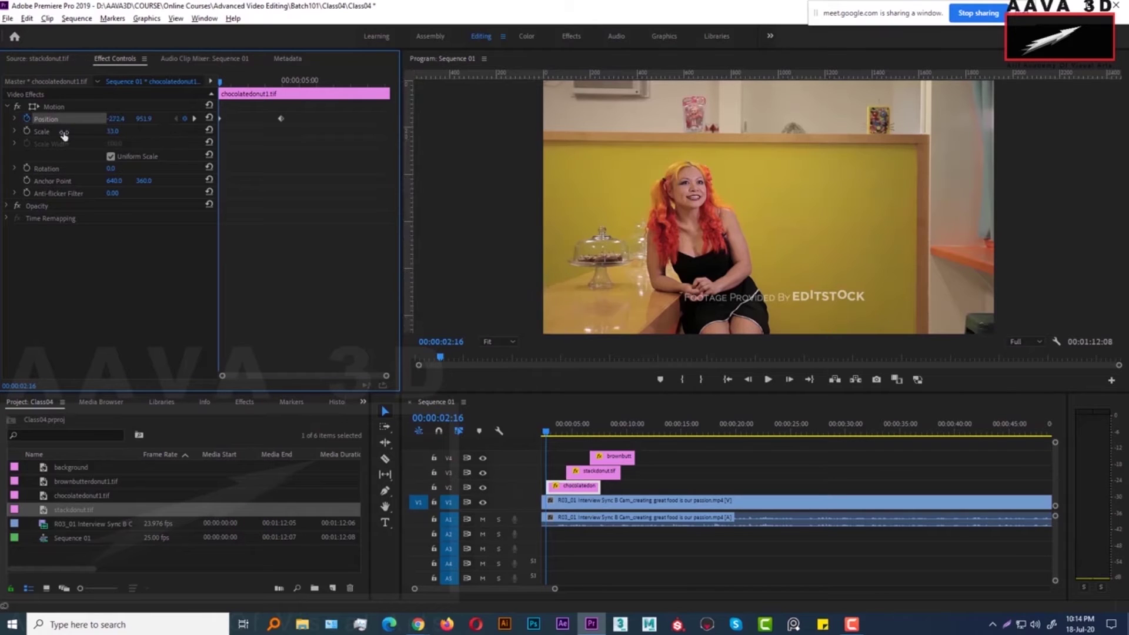
left_click_drag(545, 434, 566, 433)
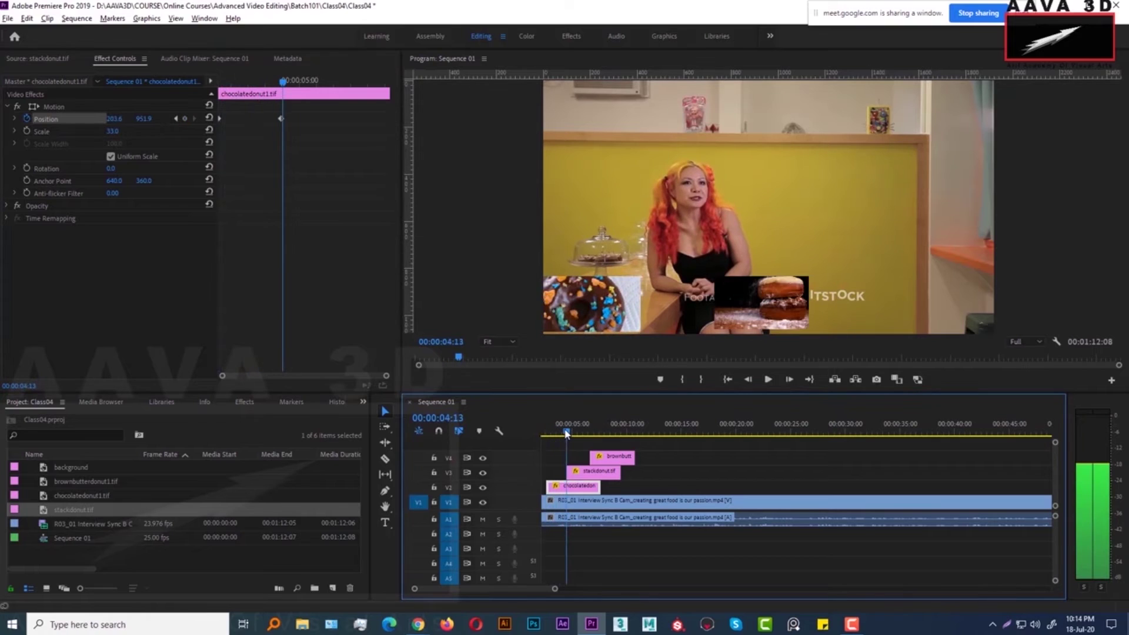
left_click(282, 81)
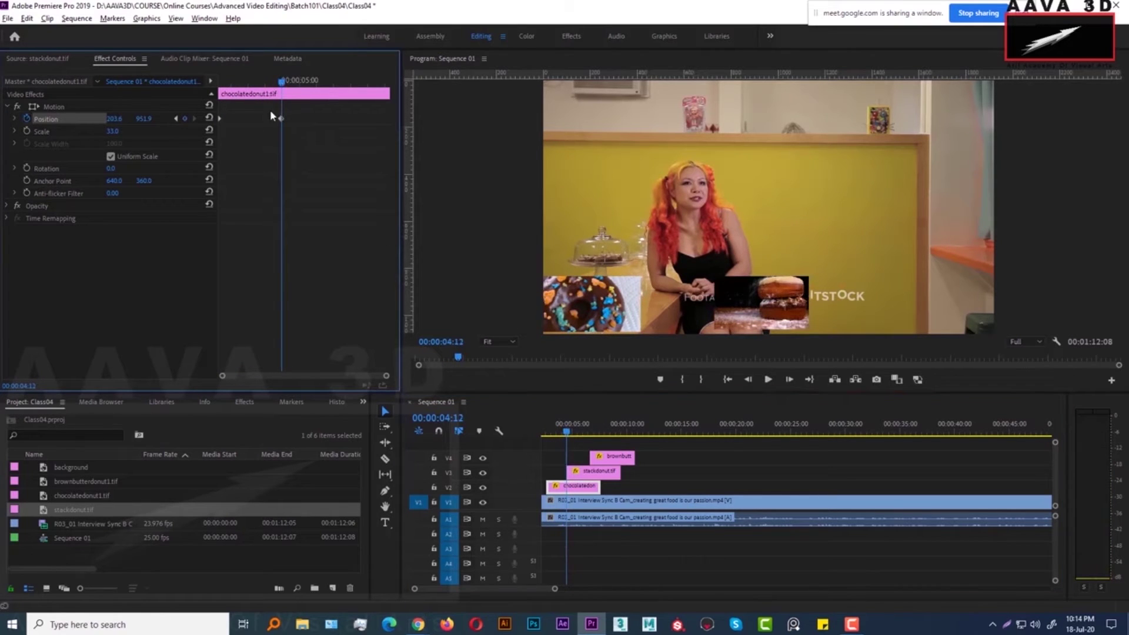
left_click_drag(121, 121, 140, 122)
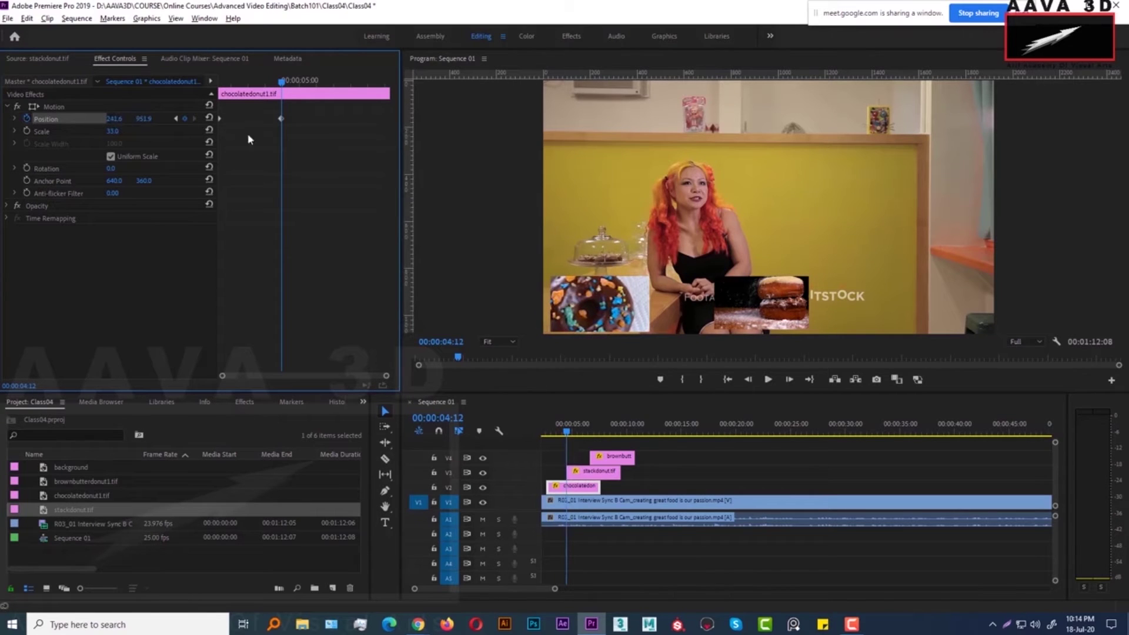
Apply Ease In temporal interpolation to both Position keyframes of chocolatedonut1.tif.
left_click_drag(299, 114, 276, 131)
right_click(282, 122)
mouse_move(365, 216)
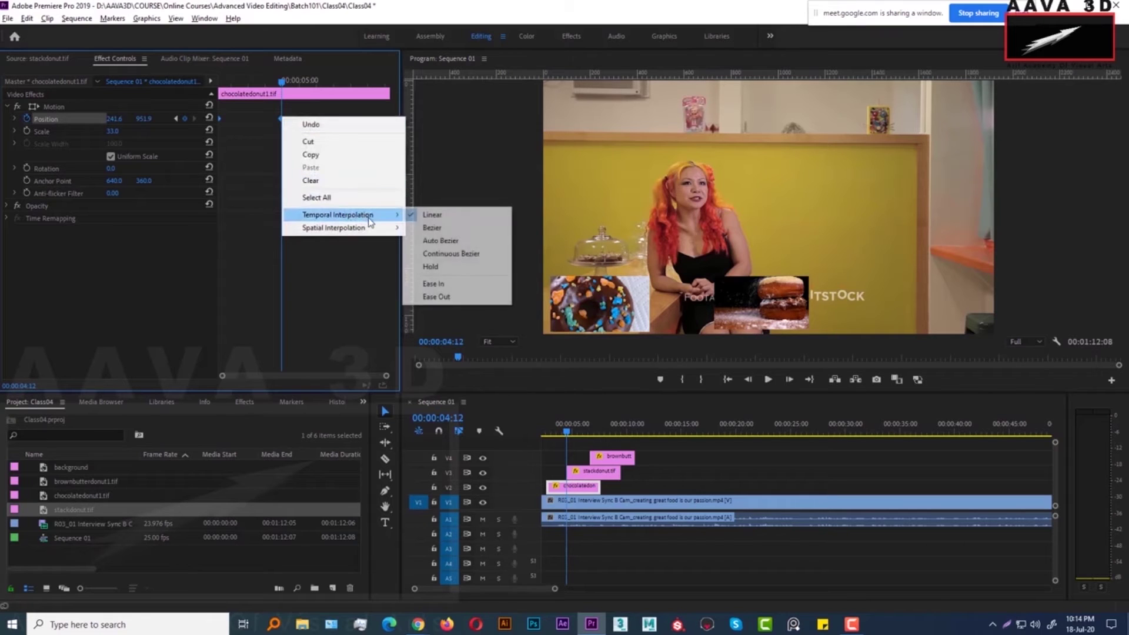
left_click(442, 284)
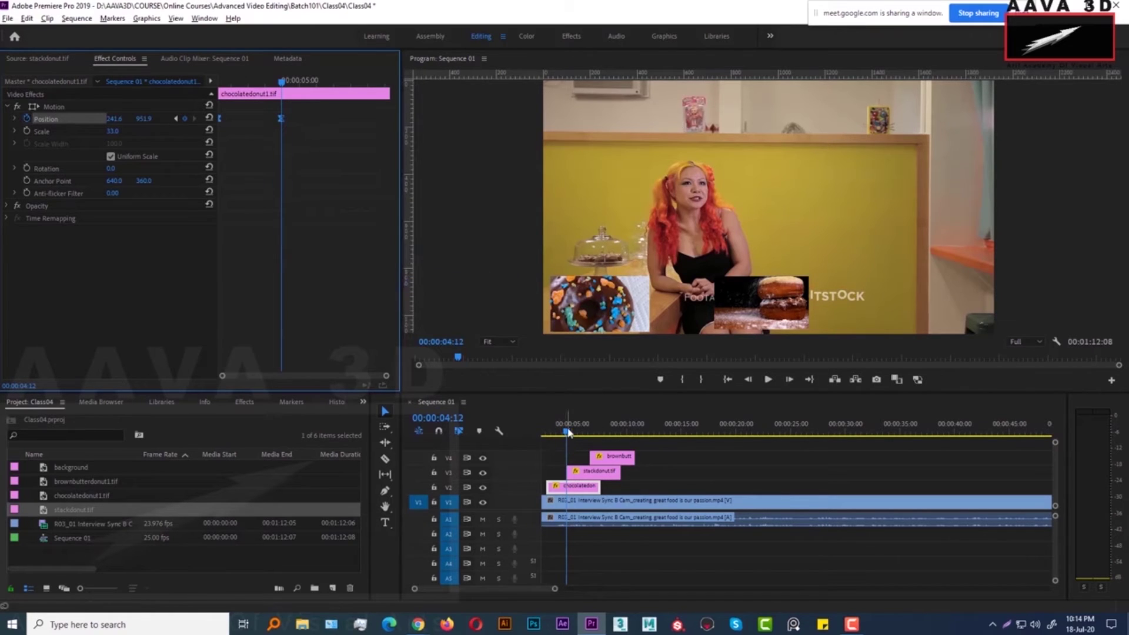
Play back the chocolate donut picture's slide-in from around the start of its clip.
left_click_drag(568, 430, 551, 431)
key("space")
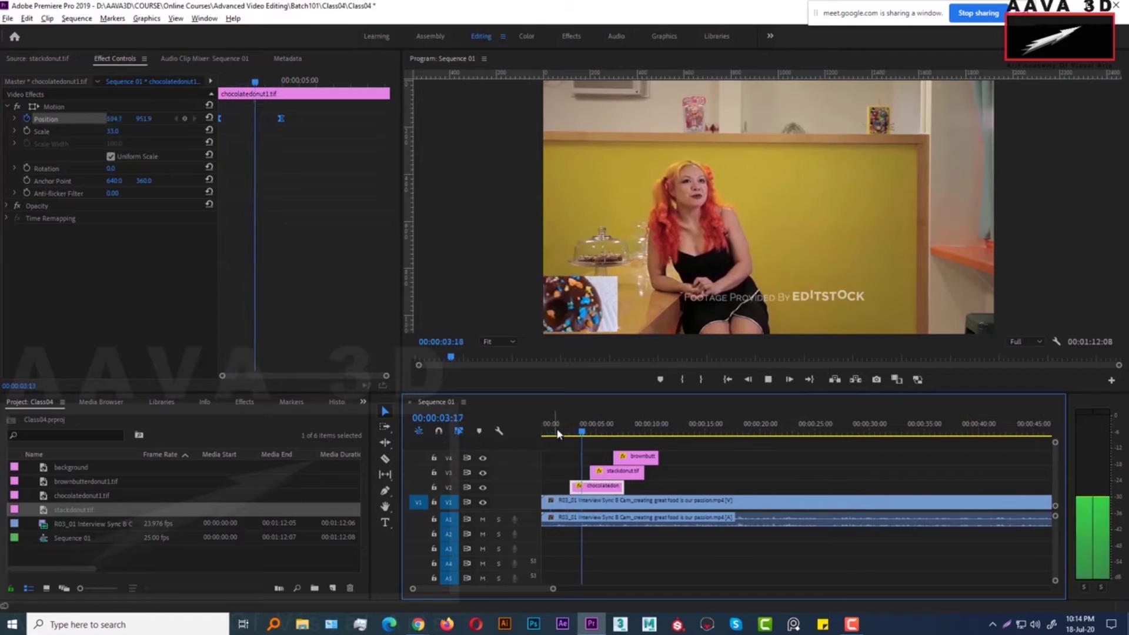
left_click(569, 433)
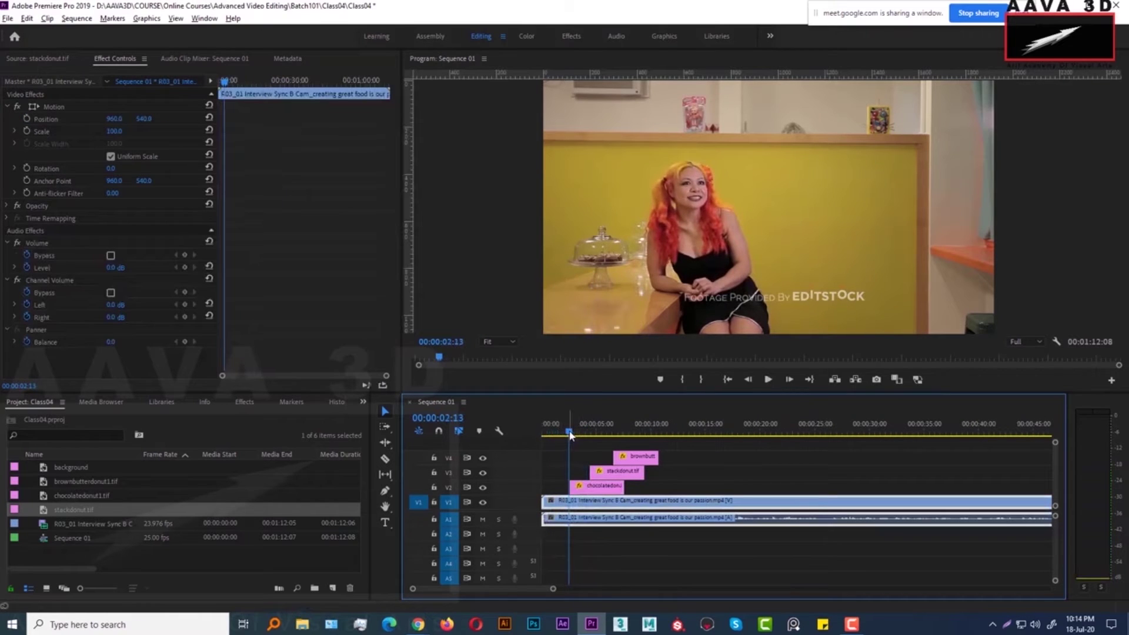
key("space")
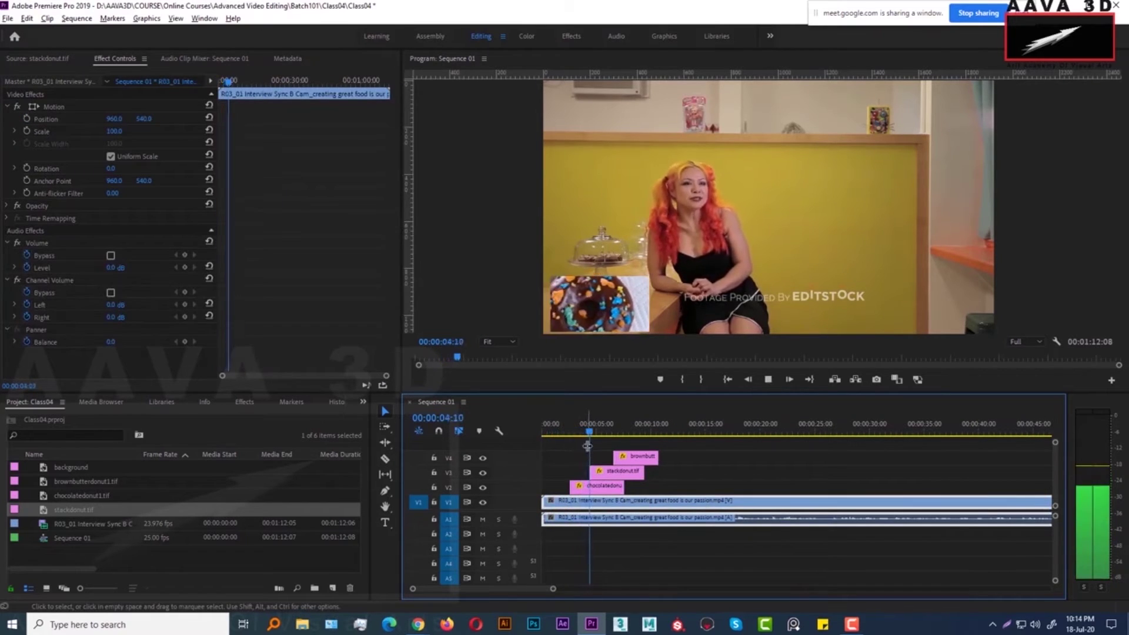
key("space")
Speed up the chocolatedonut1.tif slide-in by moving its second Position keyframe earlier to 00:00:03:05.
left_click(588, 486)
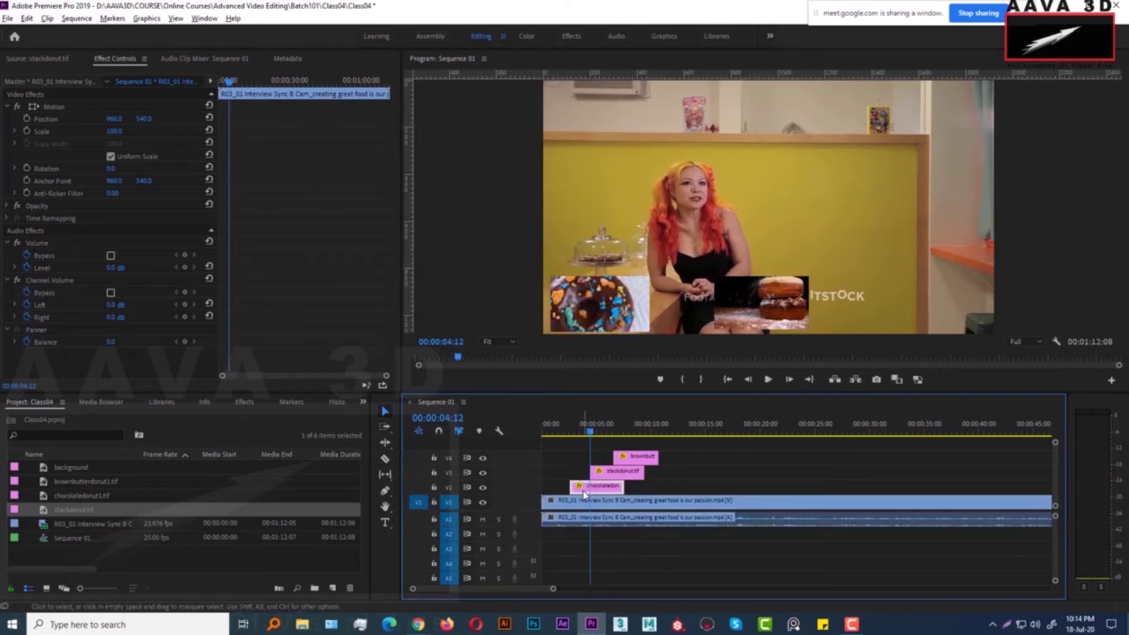
left_click_drag(281, 80, 201, 87)
key("Right")
key("Right")
key("Right")
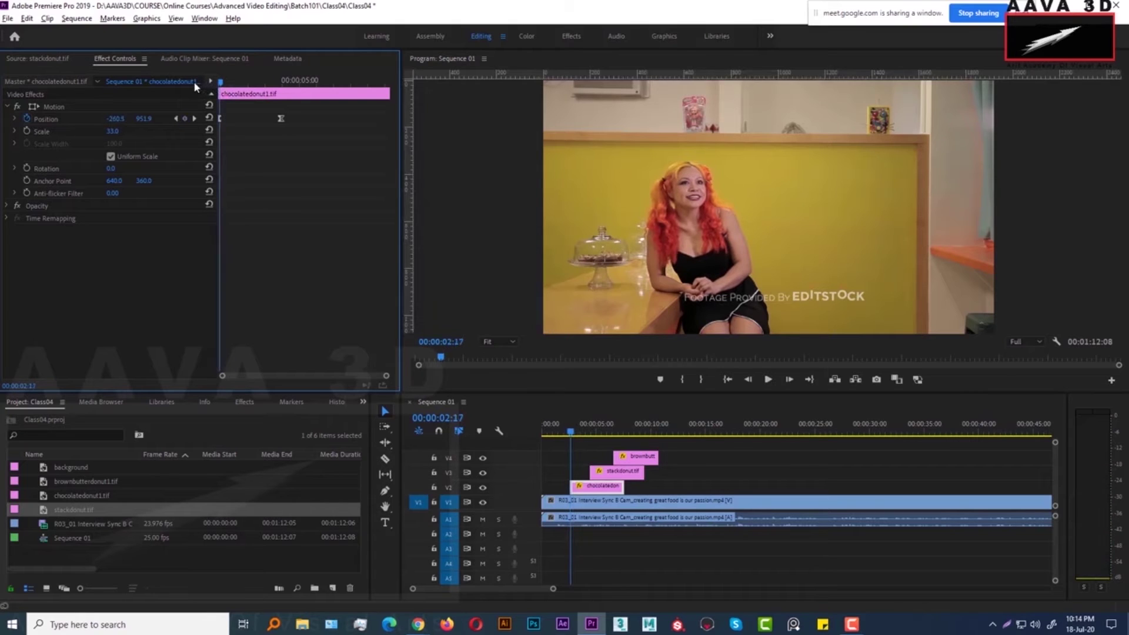
key("Right")
key("Right")
key("Right")
key("Right")
key("Right")
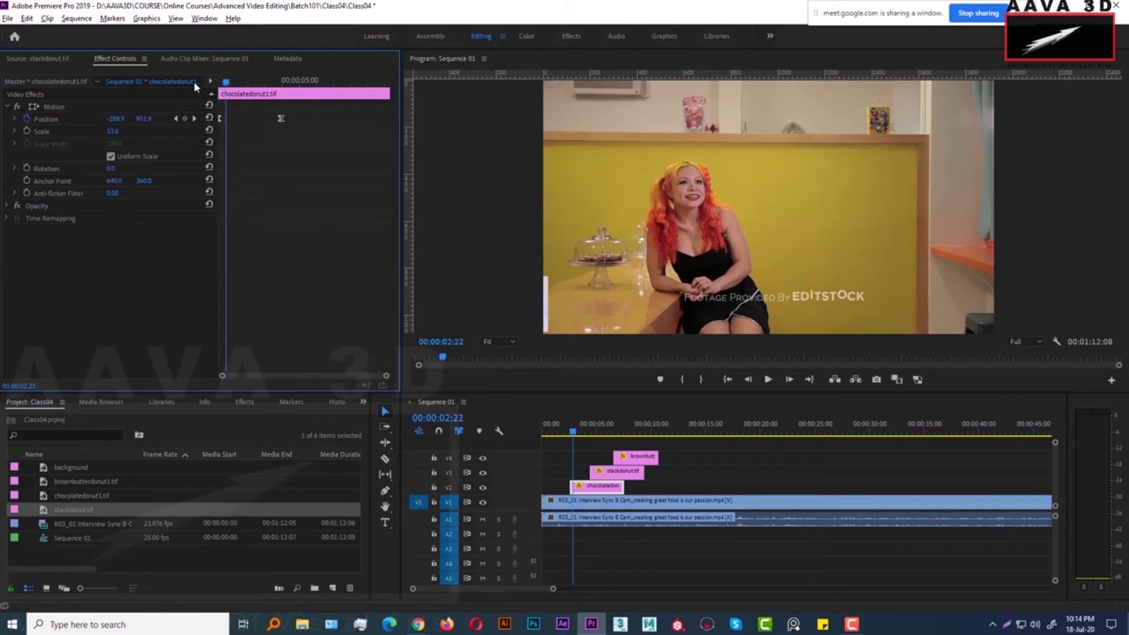
key("Right")
key("Right")
key("Right")
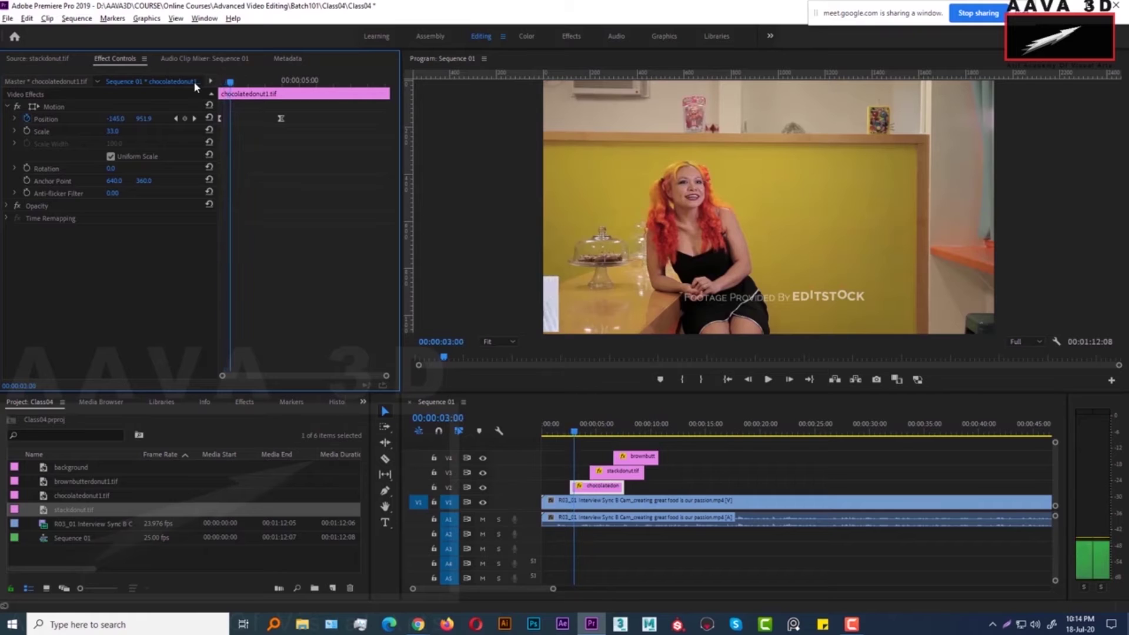
key("Right")
key("Right")
key("Right")
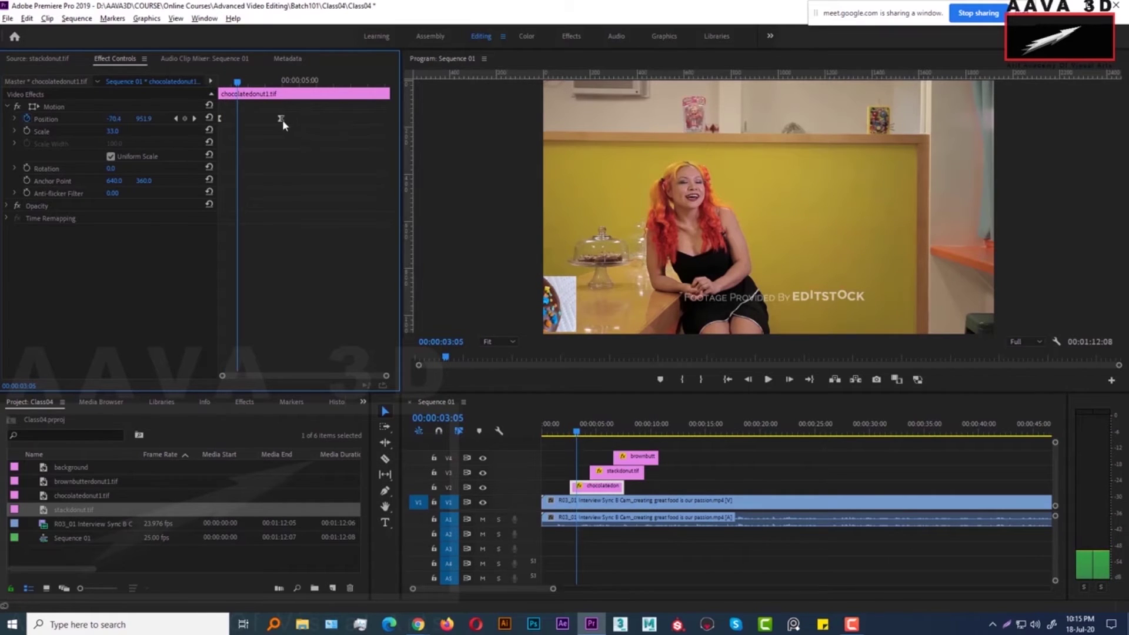
left_click_drag(282, 118, 238, 124)
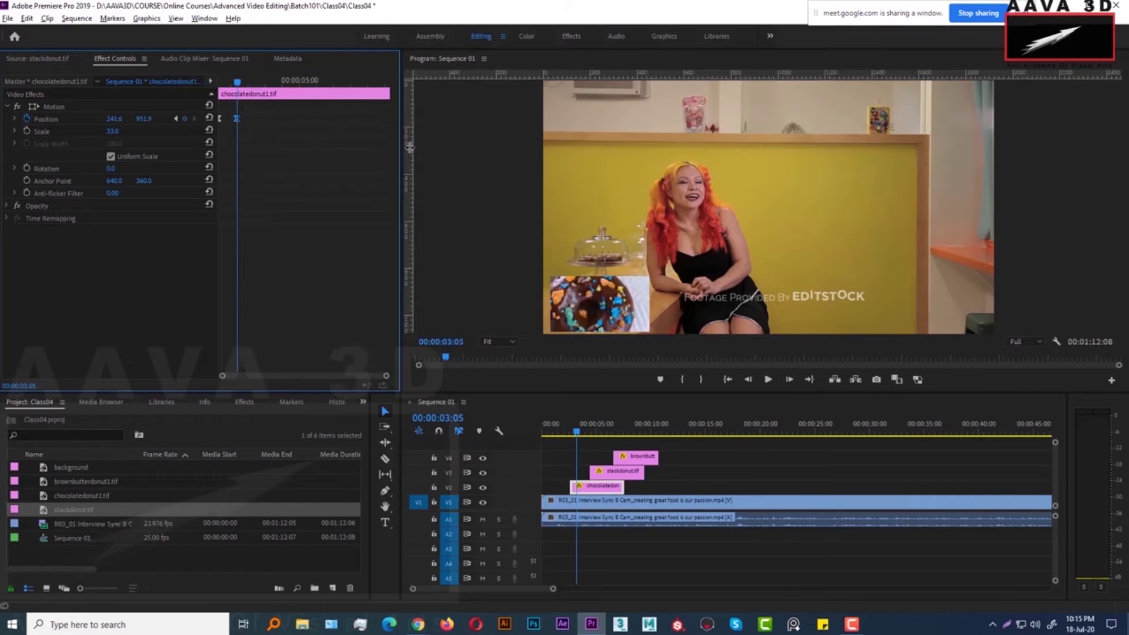
Replay the shortened chocolate donut slide-in several times from about 00:00:02:13 to check its speed.
left_click(577, 437)
key("space")
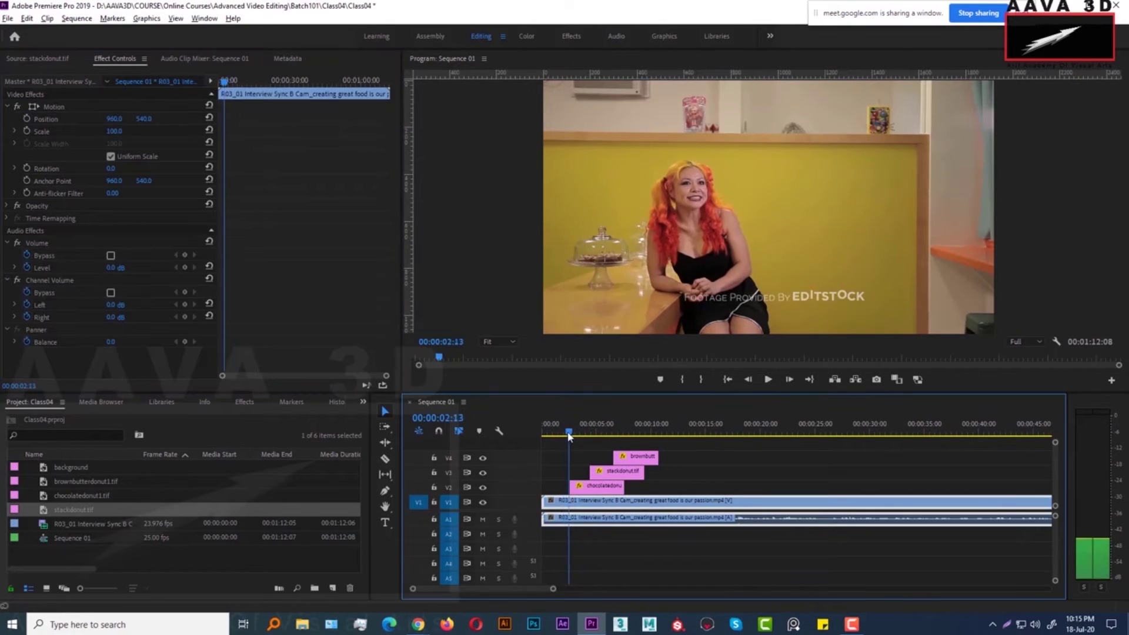
left_click(568, 435)
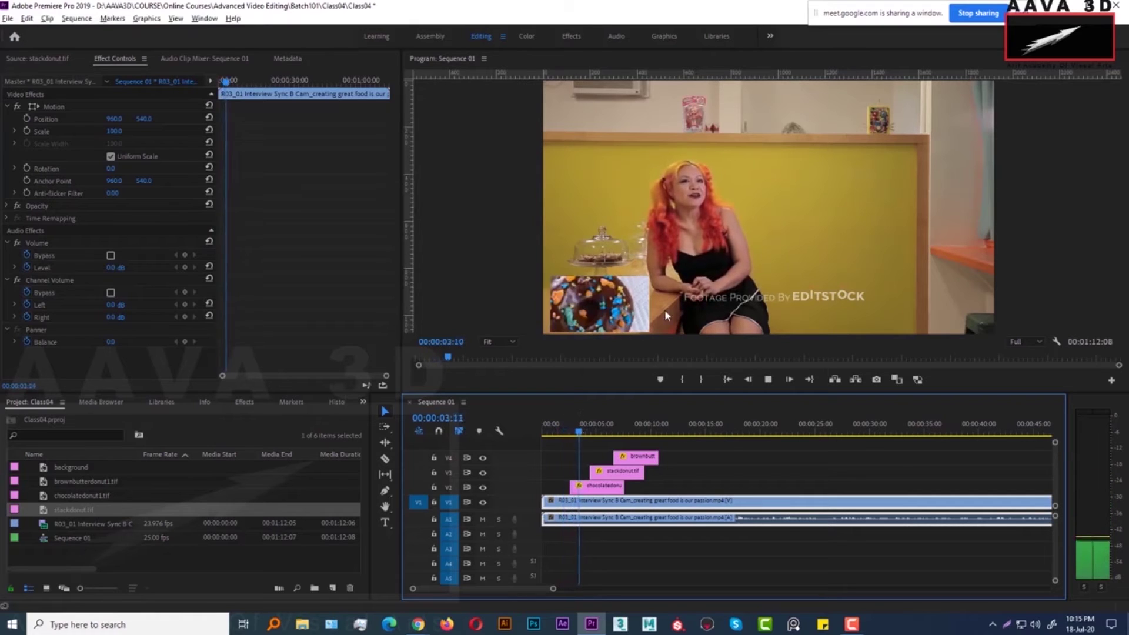
key("space")
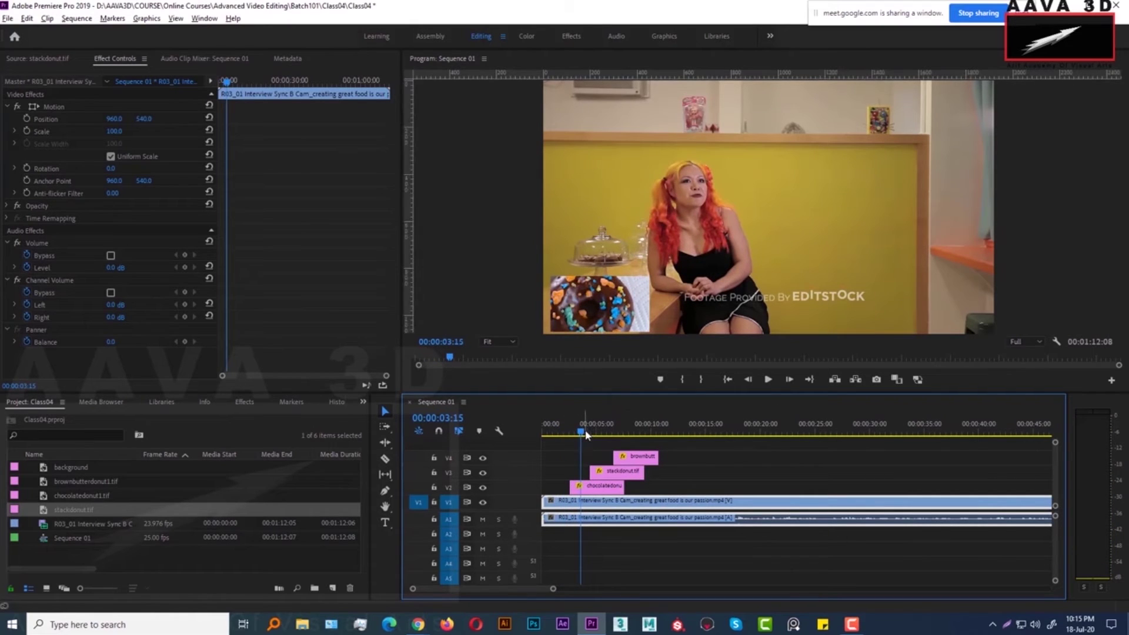
left_click(600, 487)
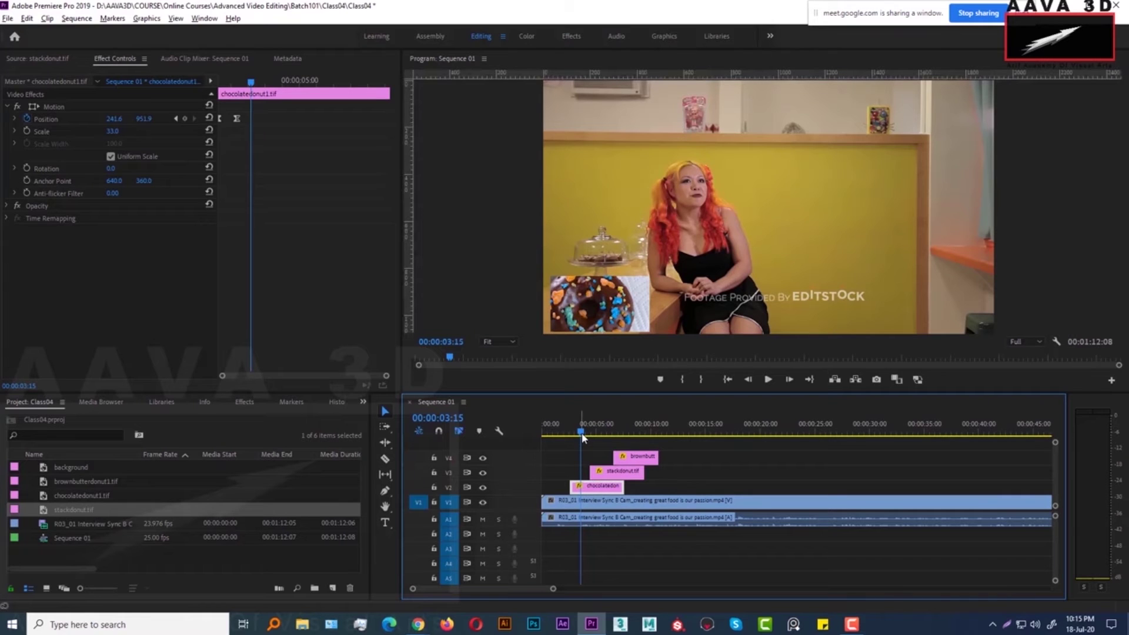
left_click_drag(582, 438, 575, 438)
left_click(575, 501)
key("space")
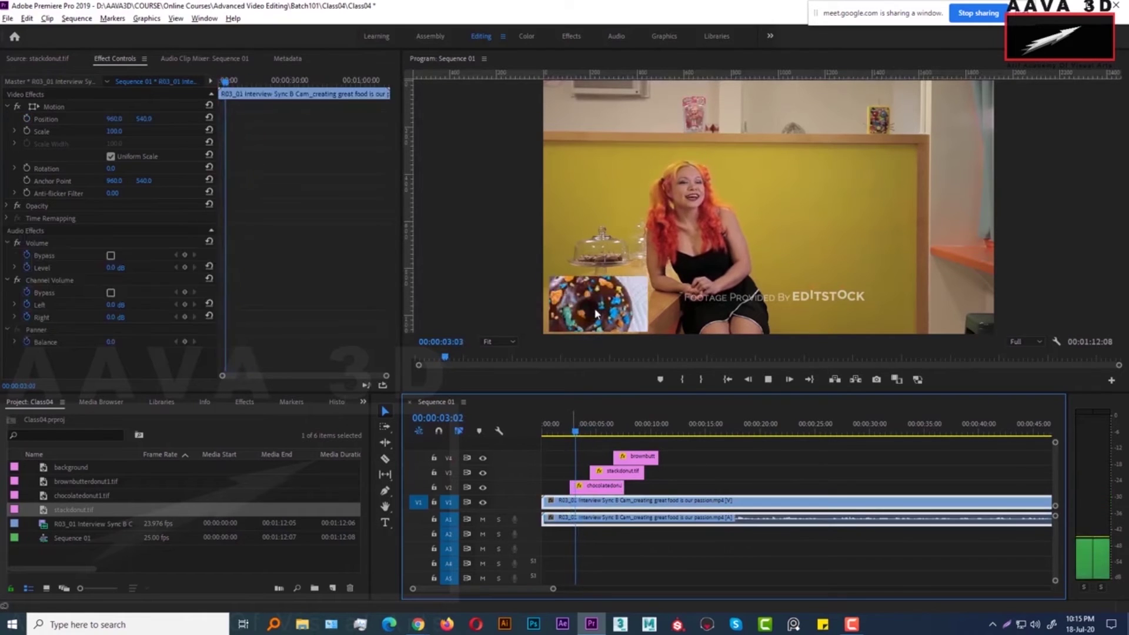
key("space")
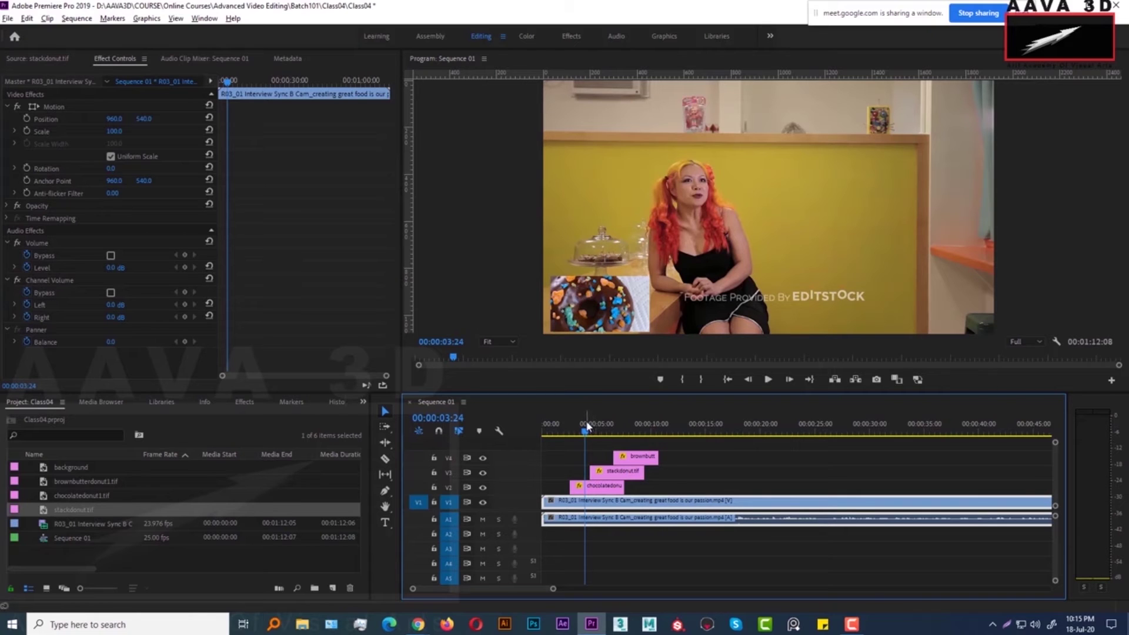
left_click_drag(586, 427, 569, 435)
key("space")
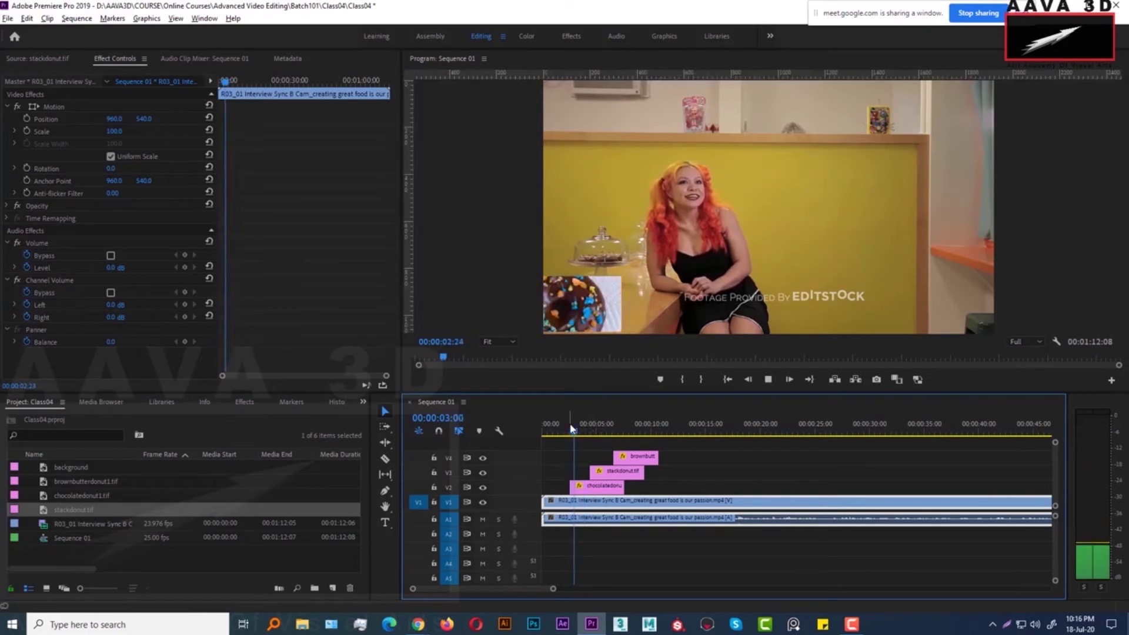
key("space")
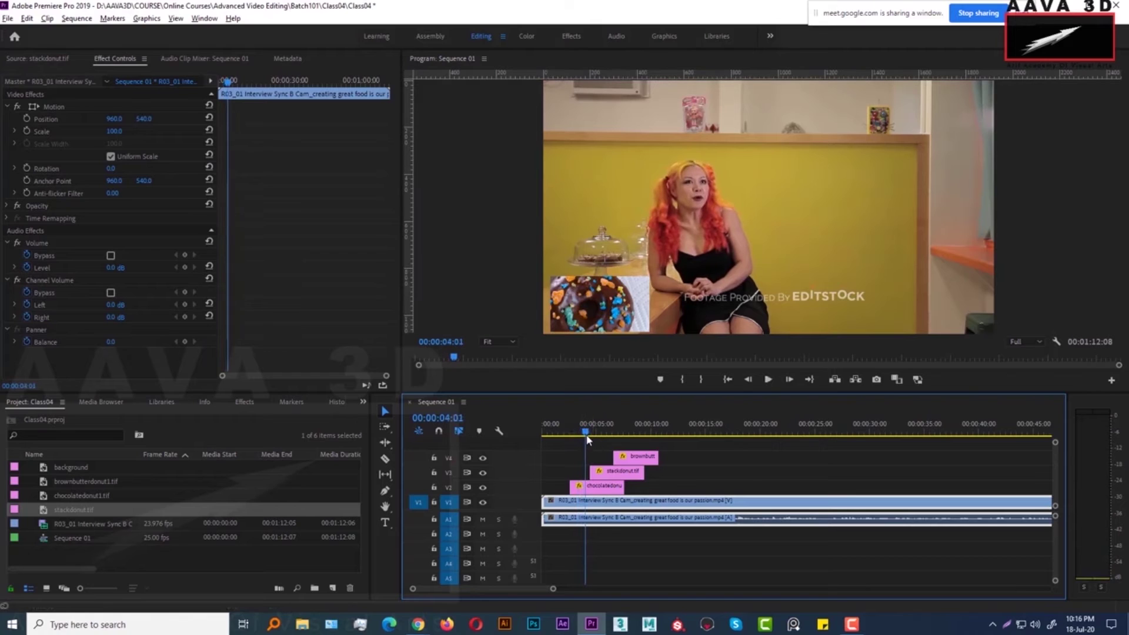
Move the stackdonut.tif picture below the frame, vertical position about 1214, and add a Position keyframe at its clip start, 00:00:04:12.
left_click(617, 470)
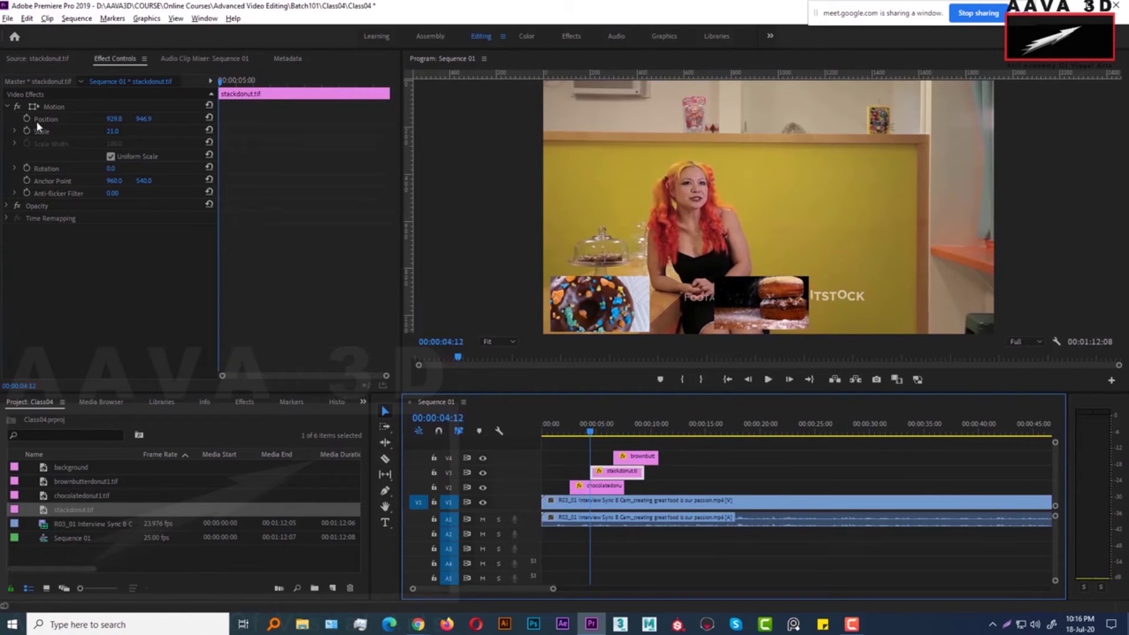
left_click(763, 296)
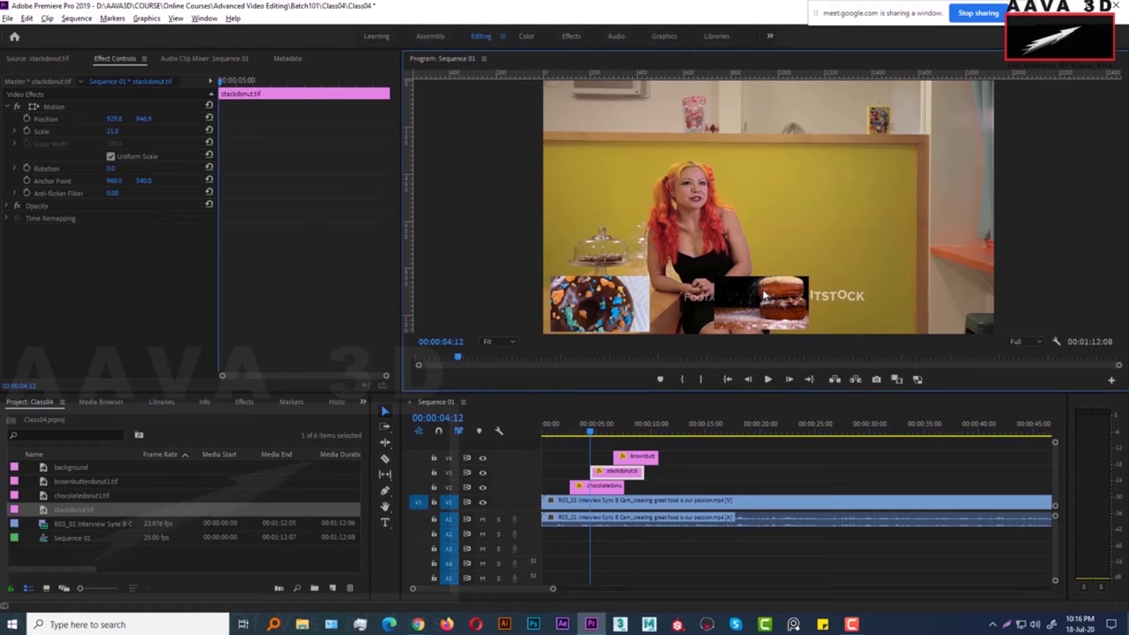
left_click_drag(148, 119, 302, 127)
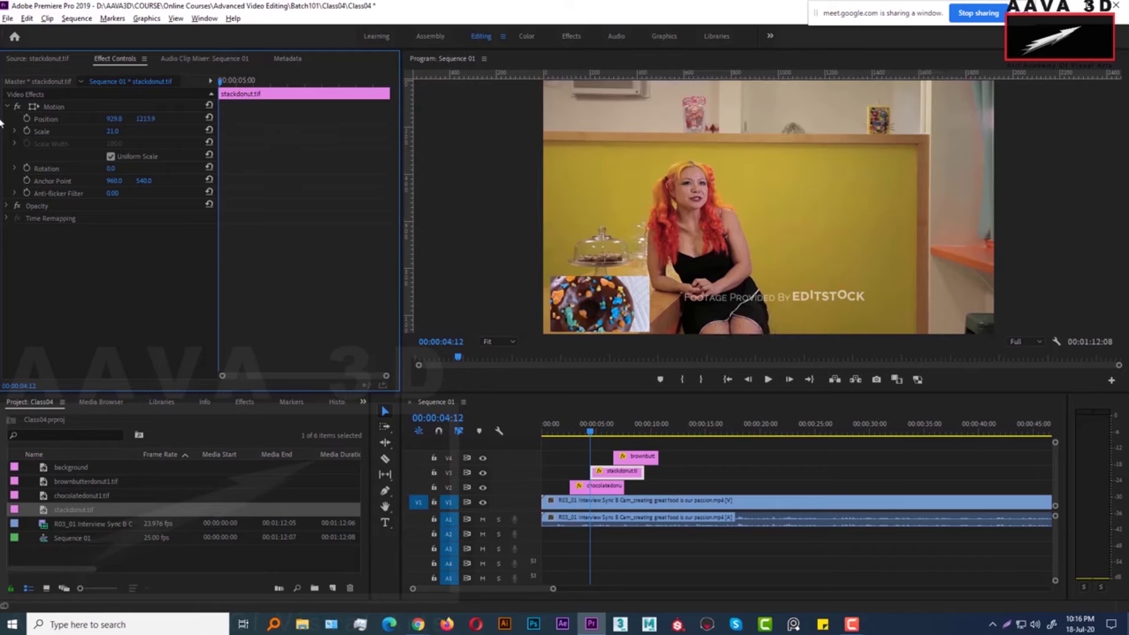
left_click(28, 118)
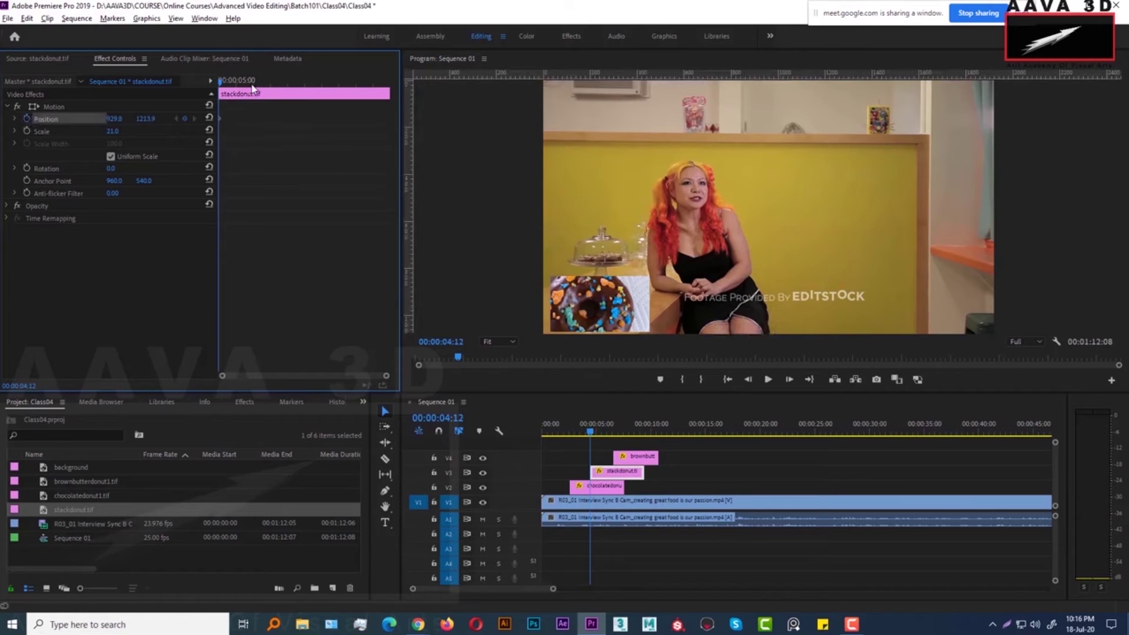
At 00:00:05:01, raise the stackdonut.tif picture into the frame with a second Position keyframe, vertical position about 953.
key("Right")
key("Right")
key("Right")
key("Right")
key("Right")
key("Right")
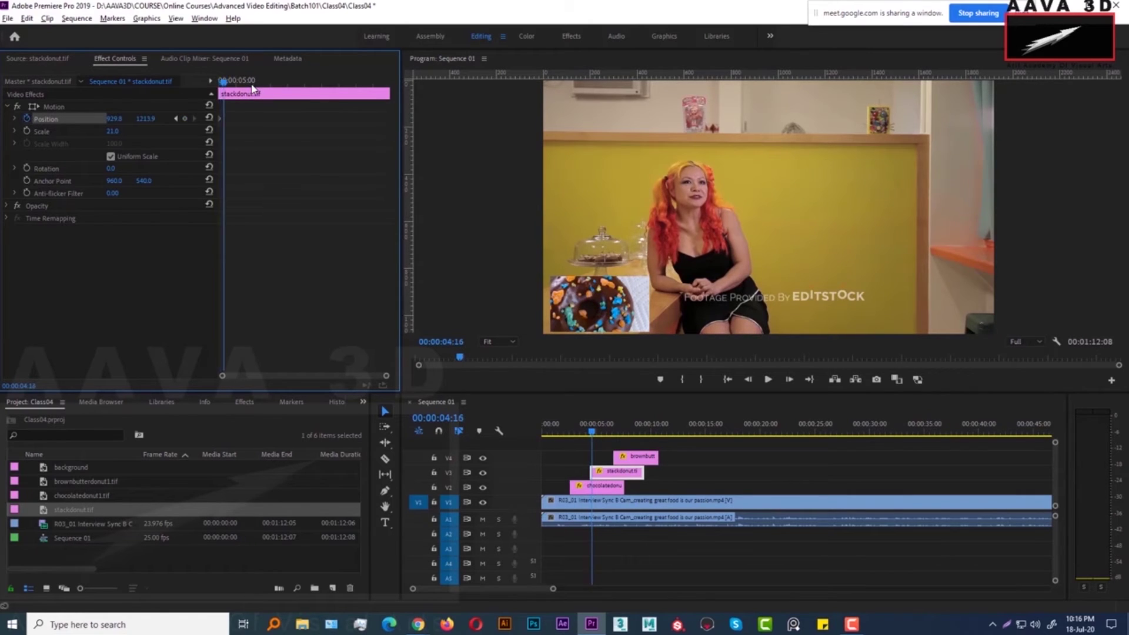
key("Right")
key("Right")
key("Right")
key("Right")
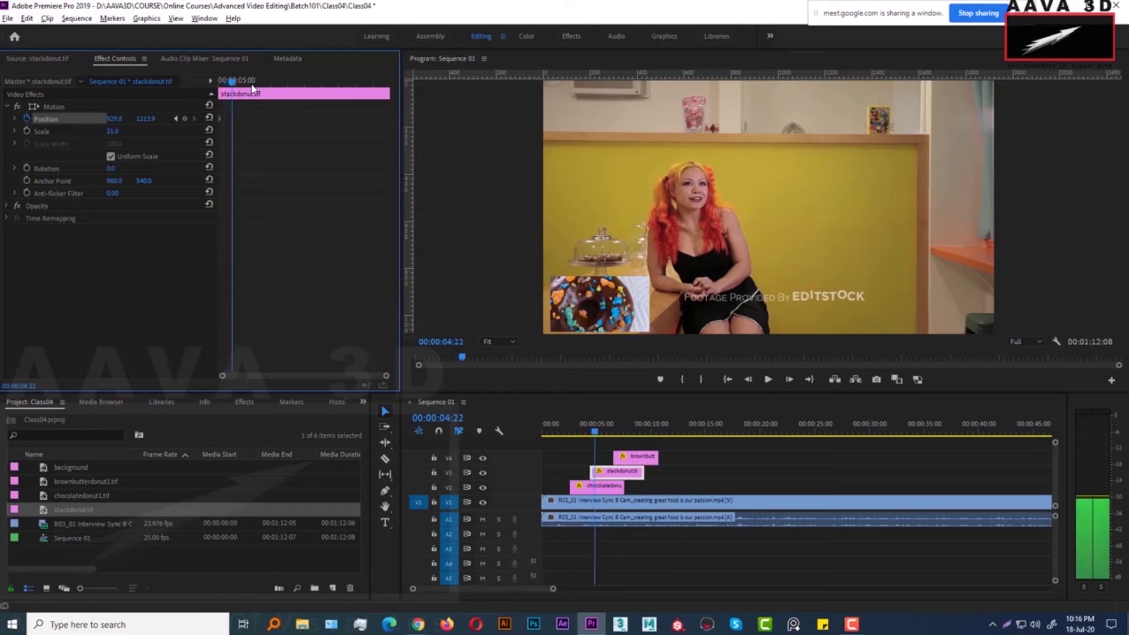
key("Right")
key("Right")
key("Right")
key("Right")
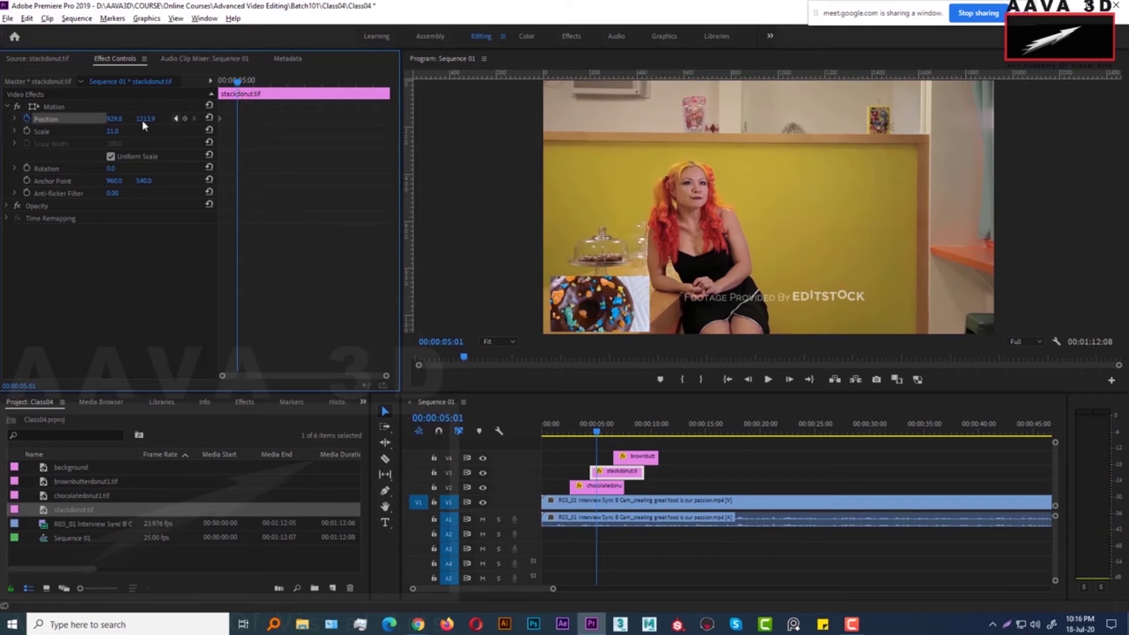
mouse_move(145, 121)
left_mouse_down()
mouse_move(48, 122)
mouse_move(141, 121)
left_mouse_up()
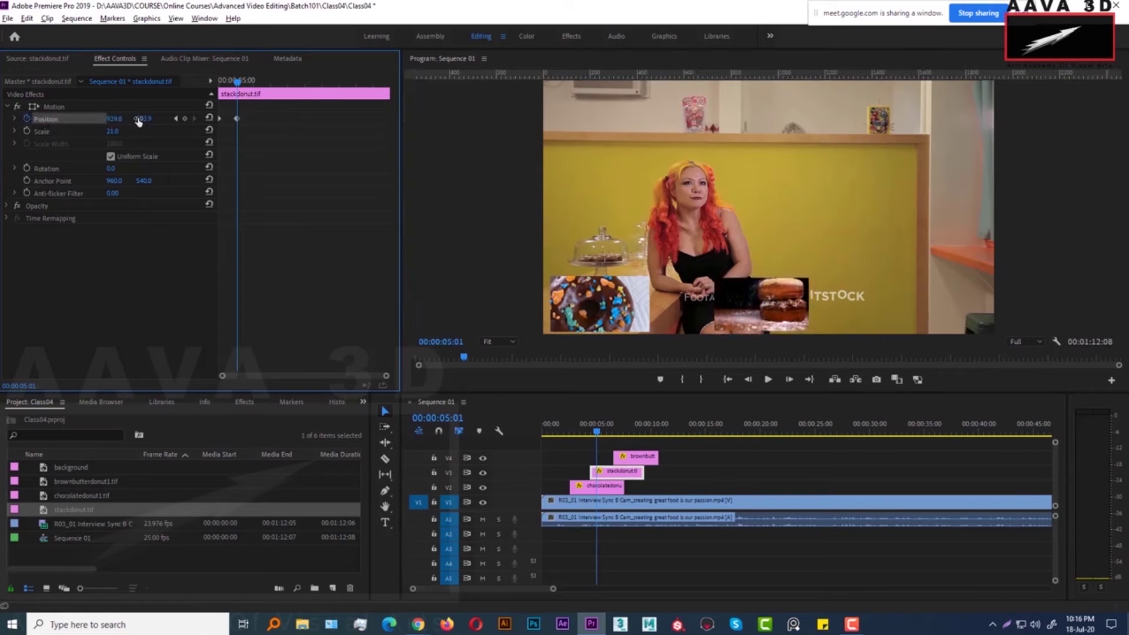
Add a horizontal ruler guide along the bottom edge of the video frame in the Program Monitor.
left_click_drag(620, 73, 588, 69)
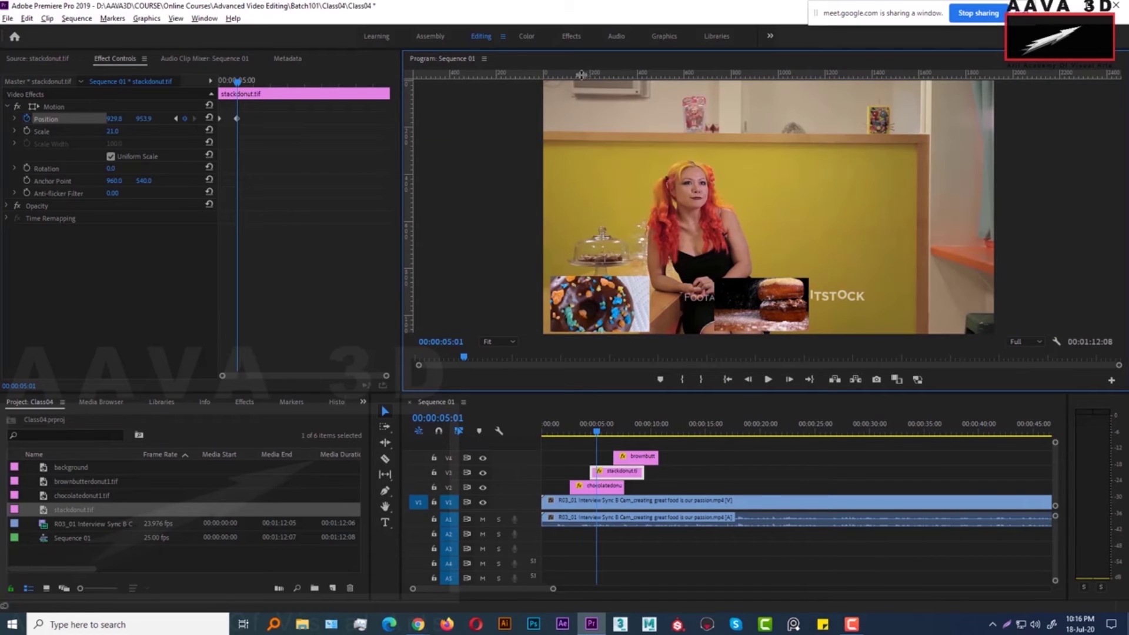
left_click(206, 19)
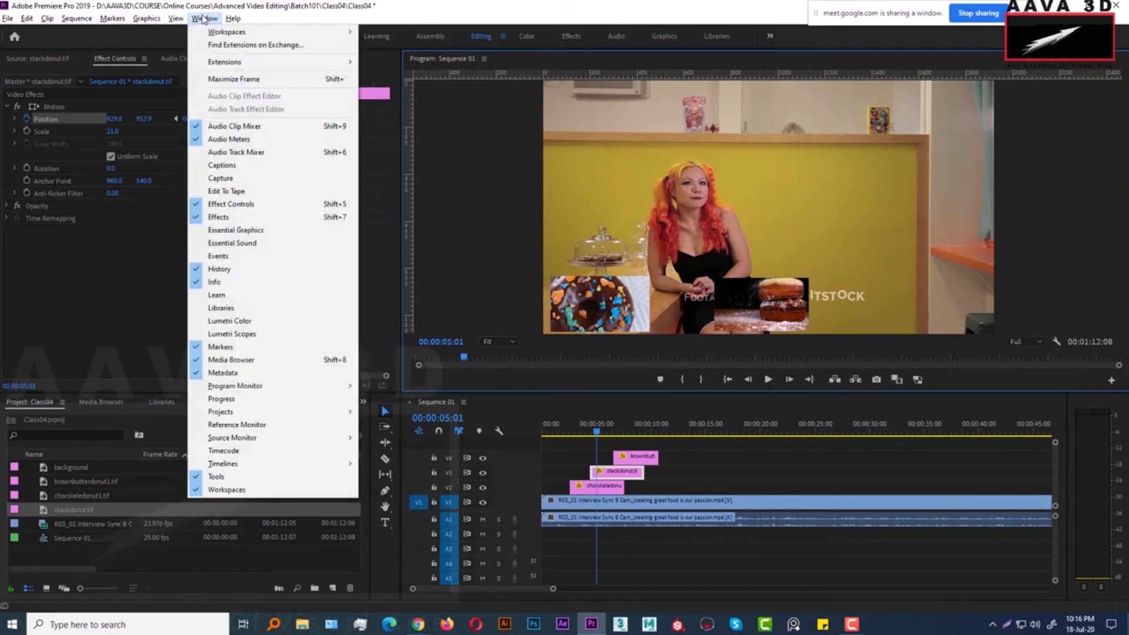
mouse_move(176, 19)
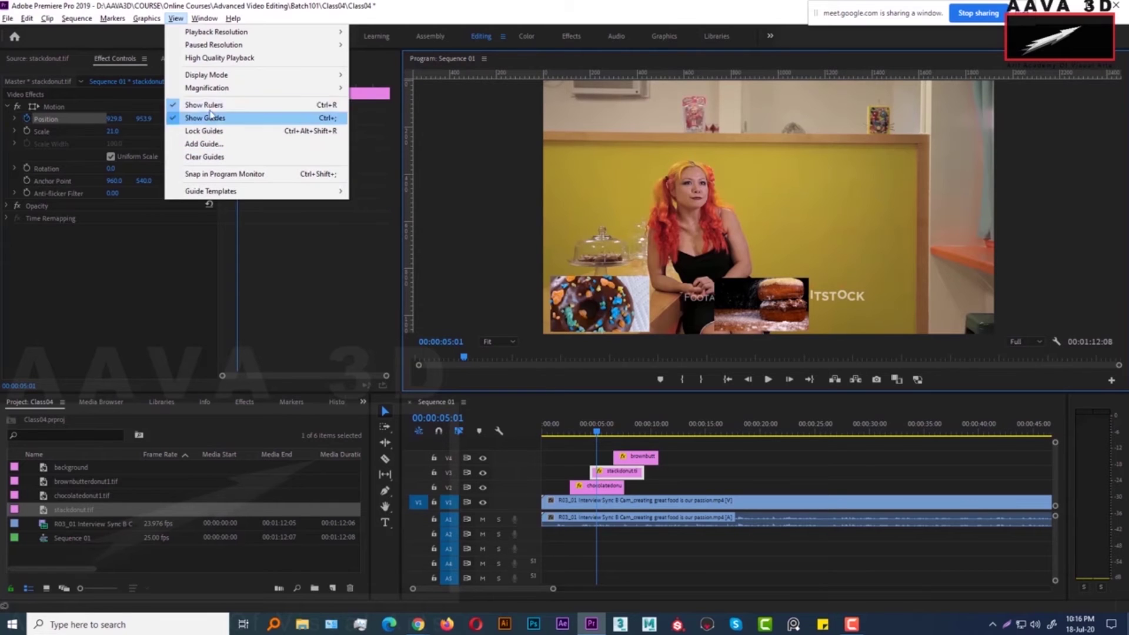
left_click(649, 6)
left_click_drag(662, 74, 727, 333)
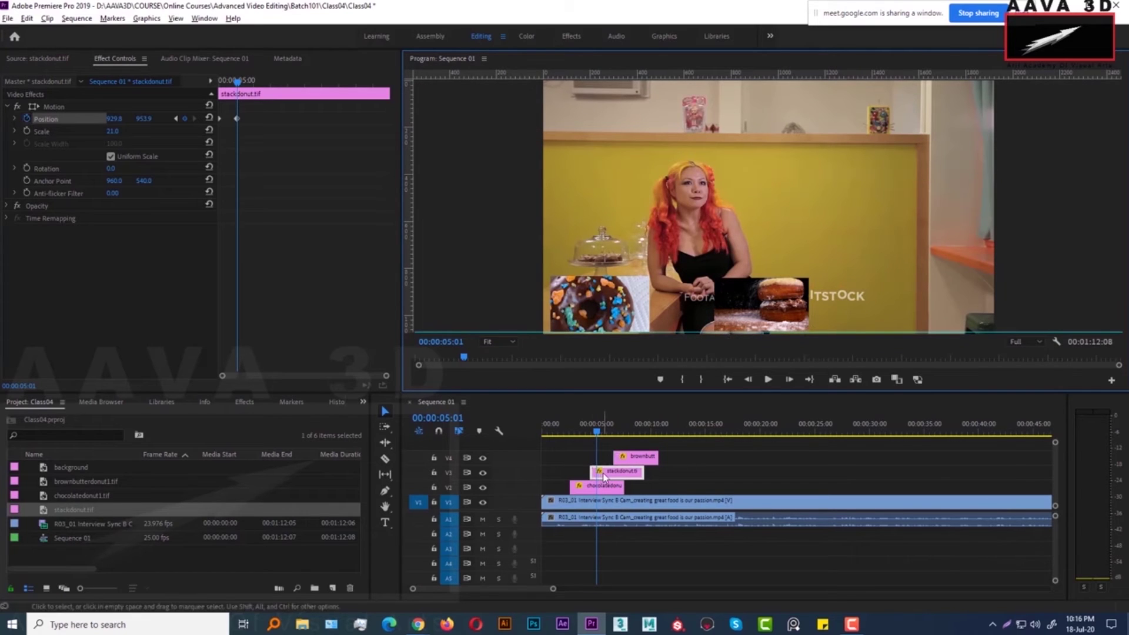
Play back the stackdonut.tif slide-in from the start of its clip at 00:00:04:12.
left_click_drag(241, 83, 221, 82)
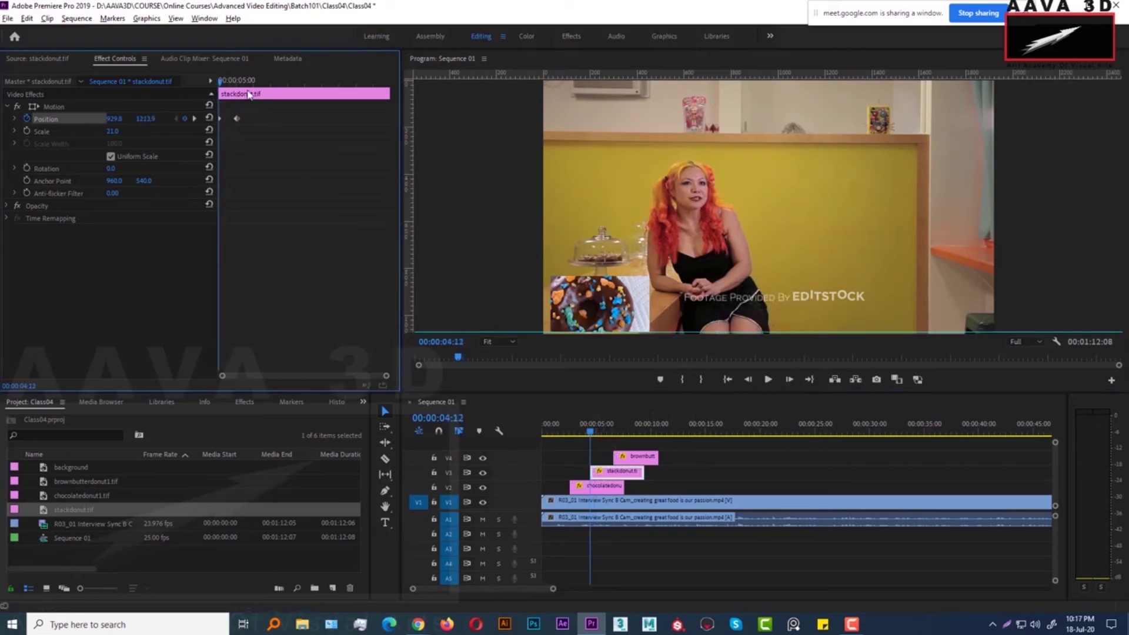
key("space")
key("space")
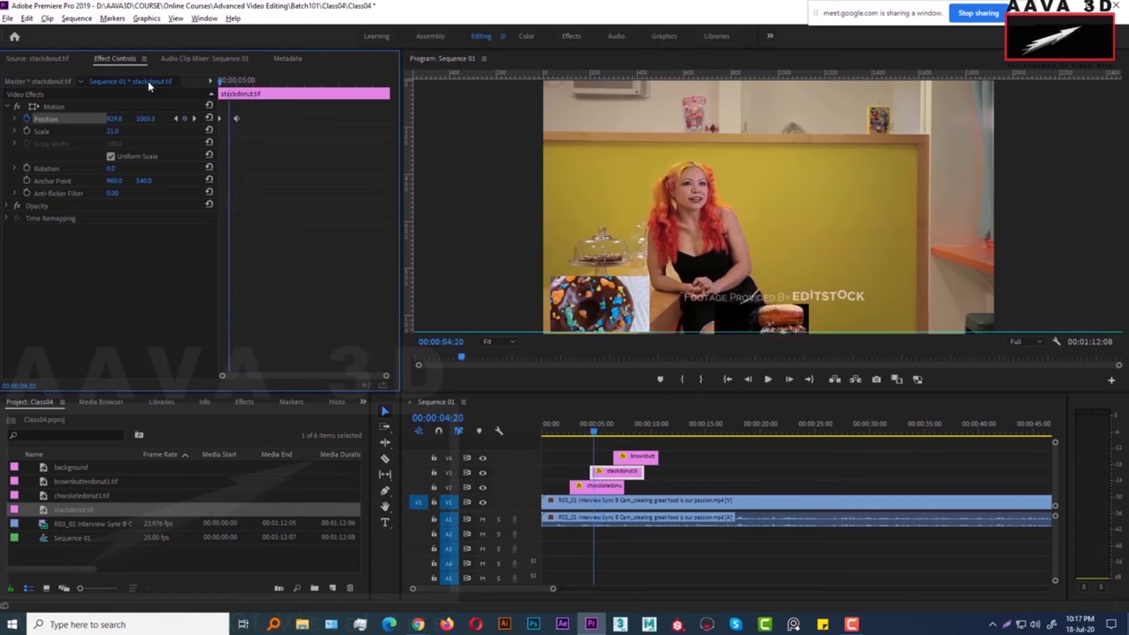
key("space")
key("space")
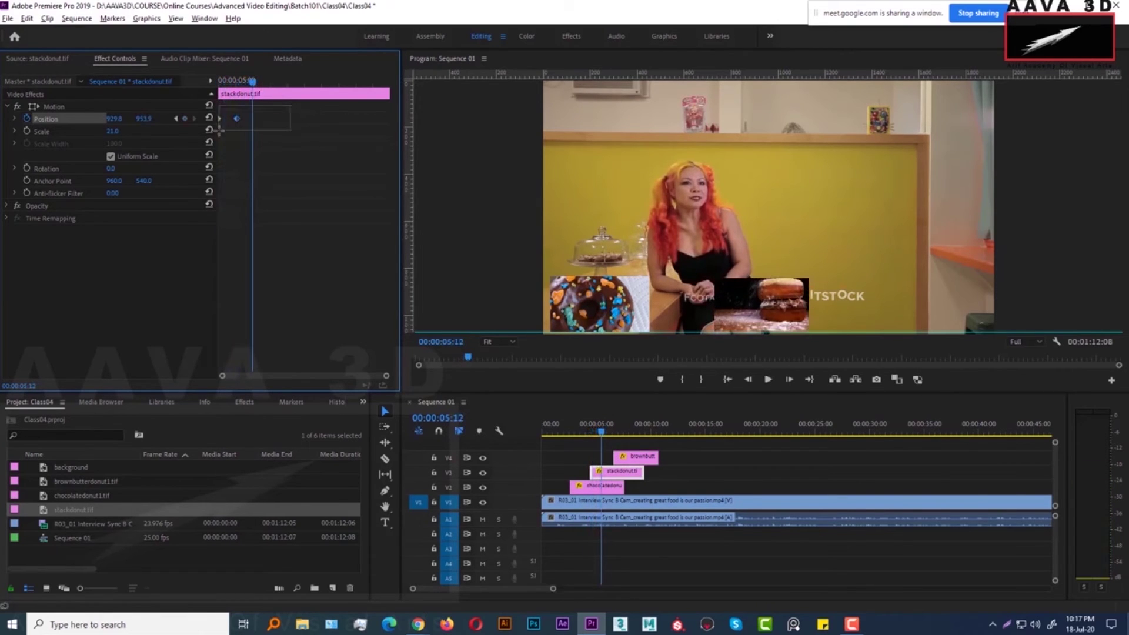
Apply Ease In temporal interpolation to both Position keyframes of stackdonut.tif.
right_click(236, 117)
mouse_move(327, 215)
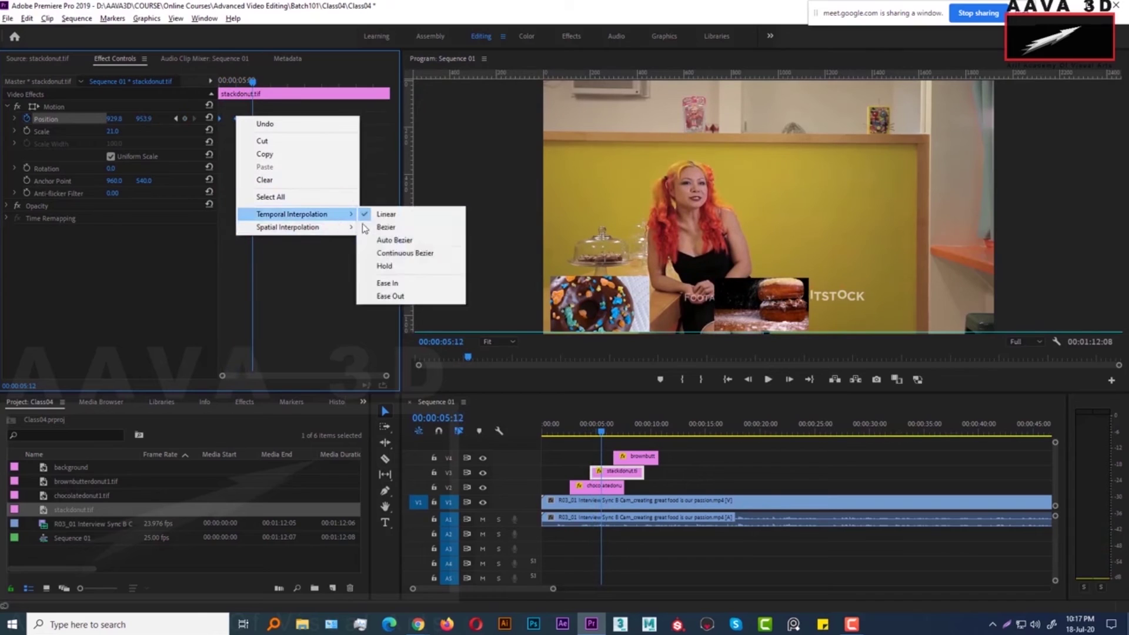
left_click(388, 282)
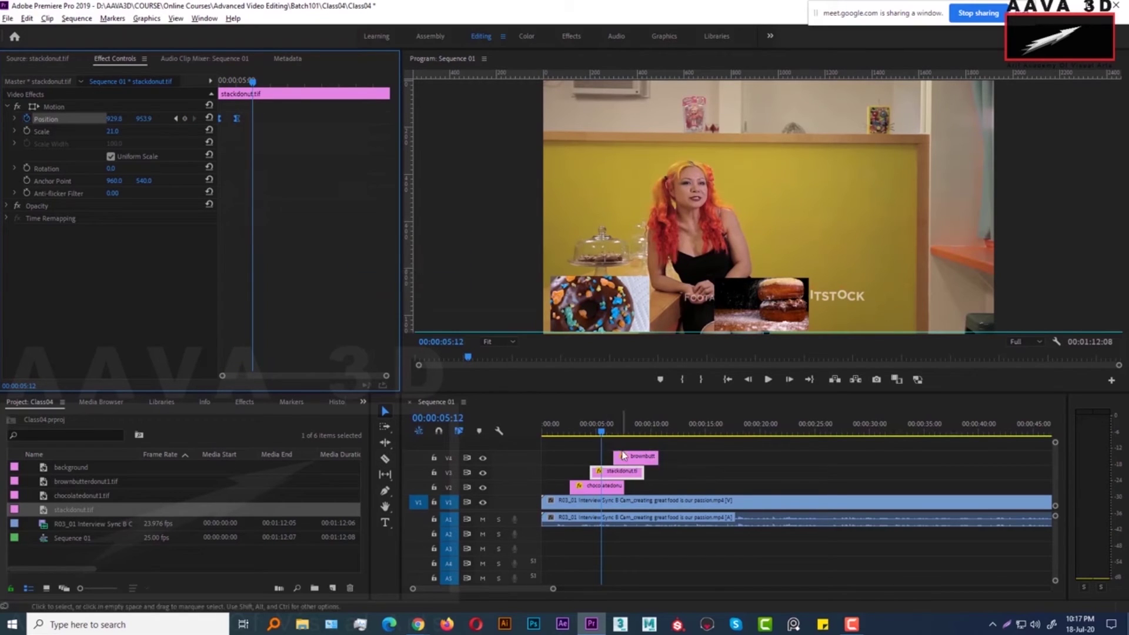
Move the brownbutterdonut1.tif clip earlier on its track so it starts at 00:00:05:12.
left_click_drag(625, 459, 623, 460)
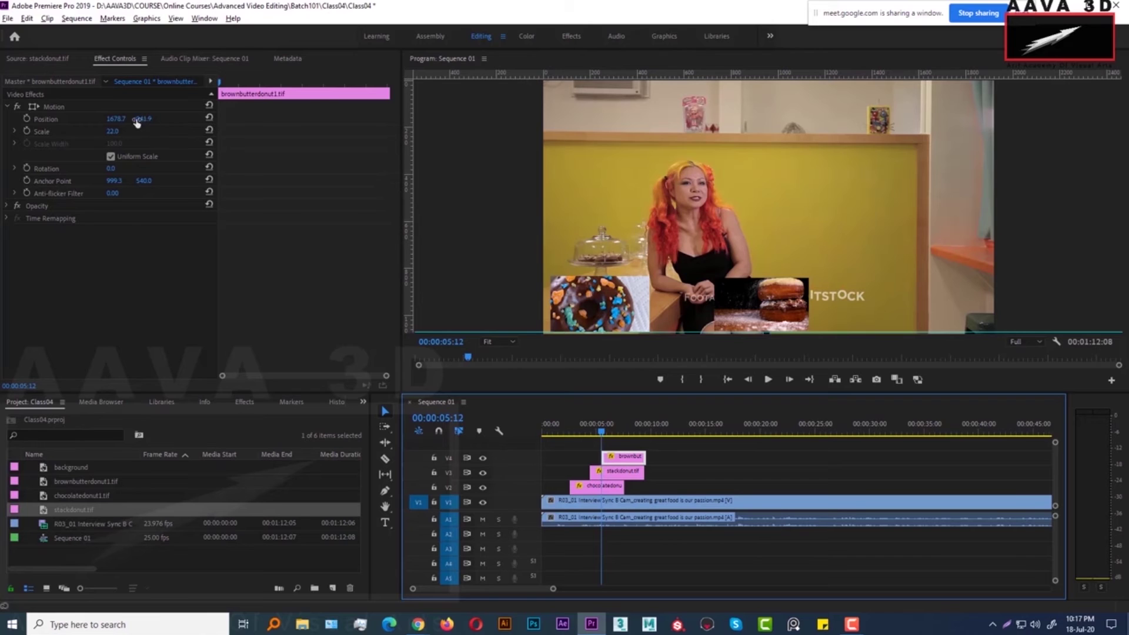
left_click(601, 434)
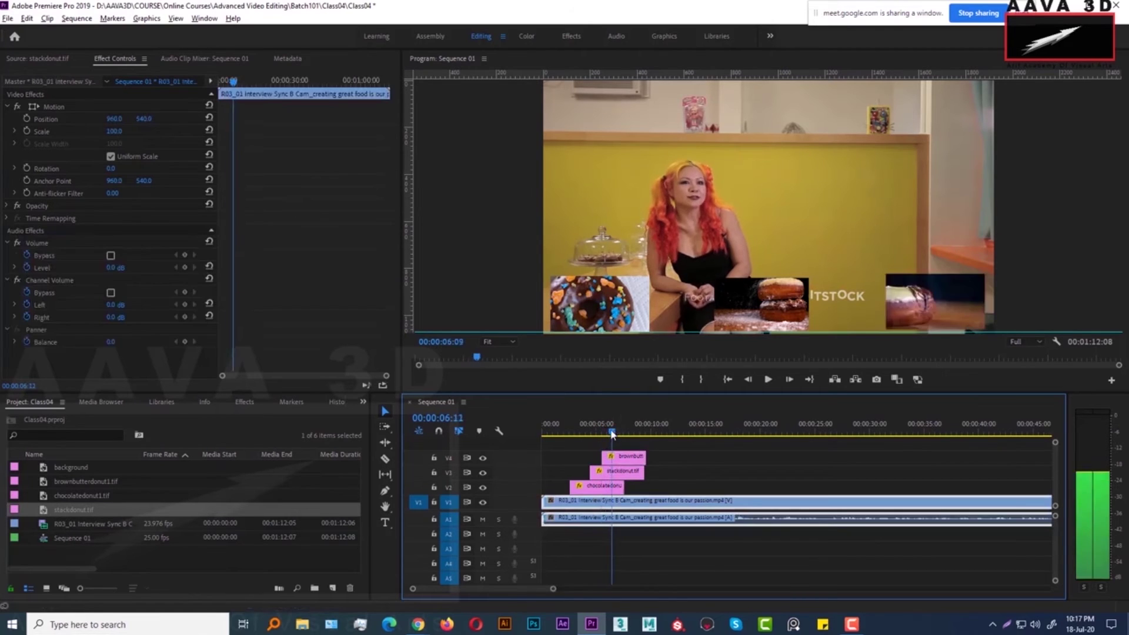
Shift the brownbutterdonut1.tif picture beyond the frame's right edge, horizontal position about 2191, and add a Position keyframe at 00:00:05:13.
left_click(620, 459)
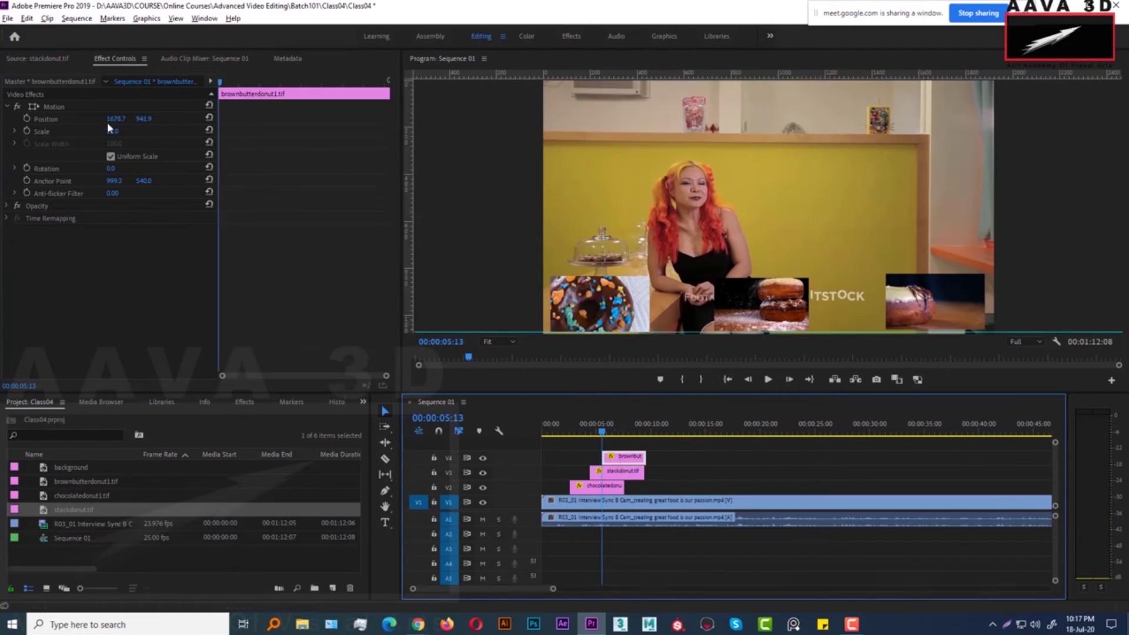
left_click_drag(141, 121, 417, 126)
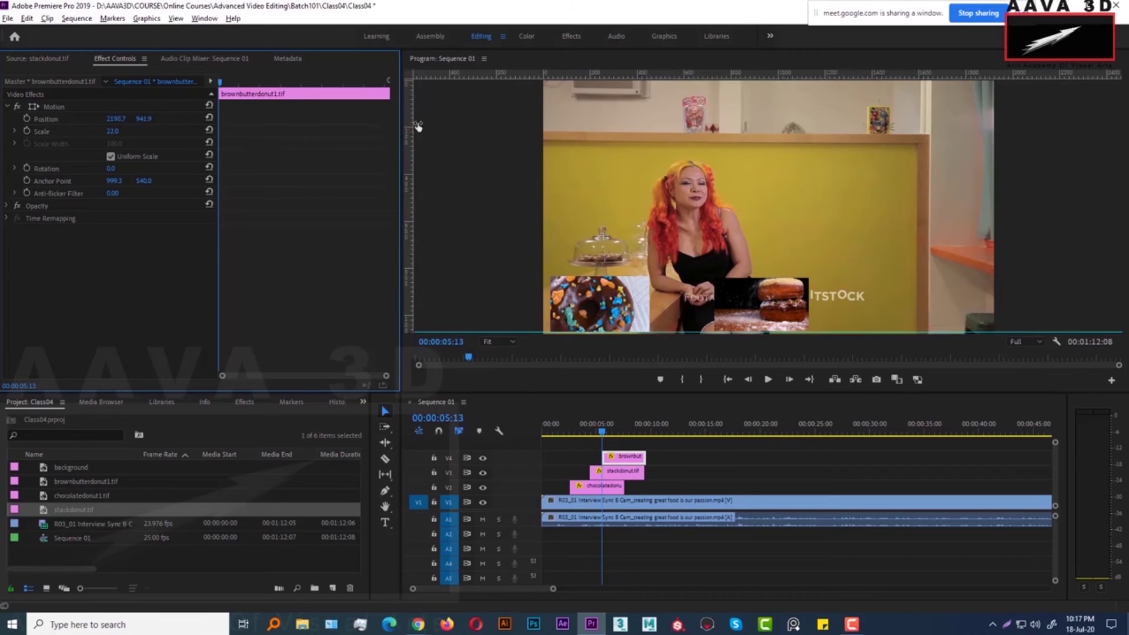
left_click(27, 118)
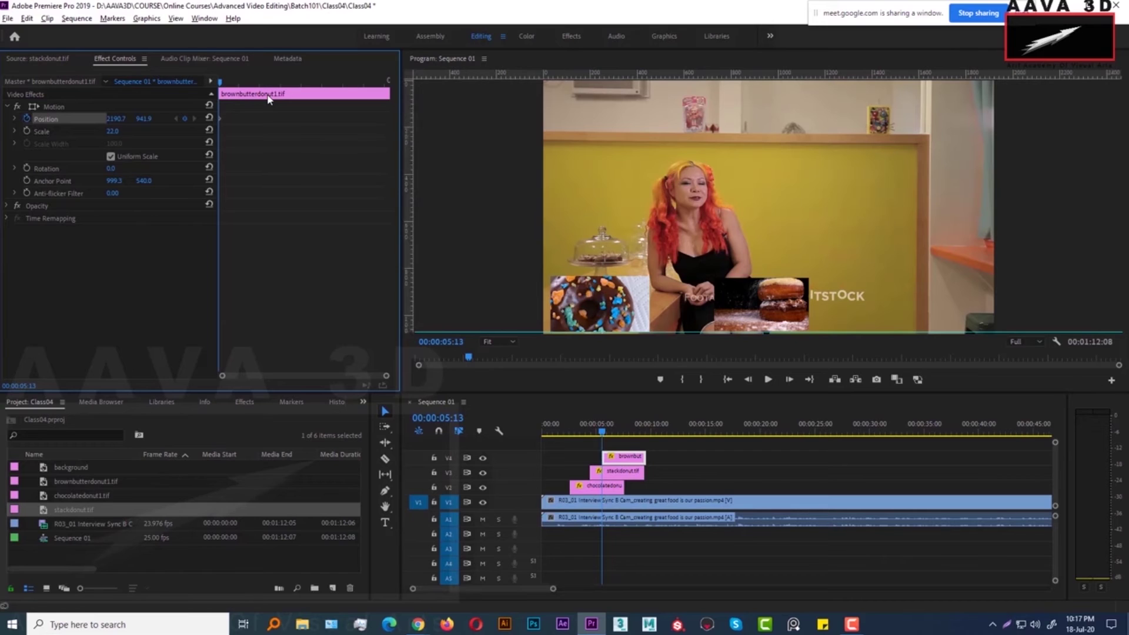
At 00:00:06:02, bring the brownbutterdonut1.tif picture back into the frame with a second Position keyframe, horizontal position about 1680.
key("space")
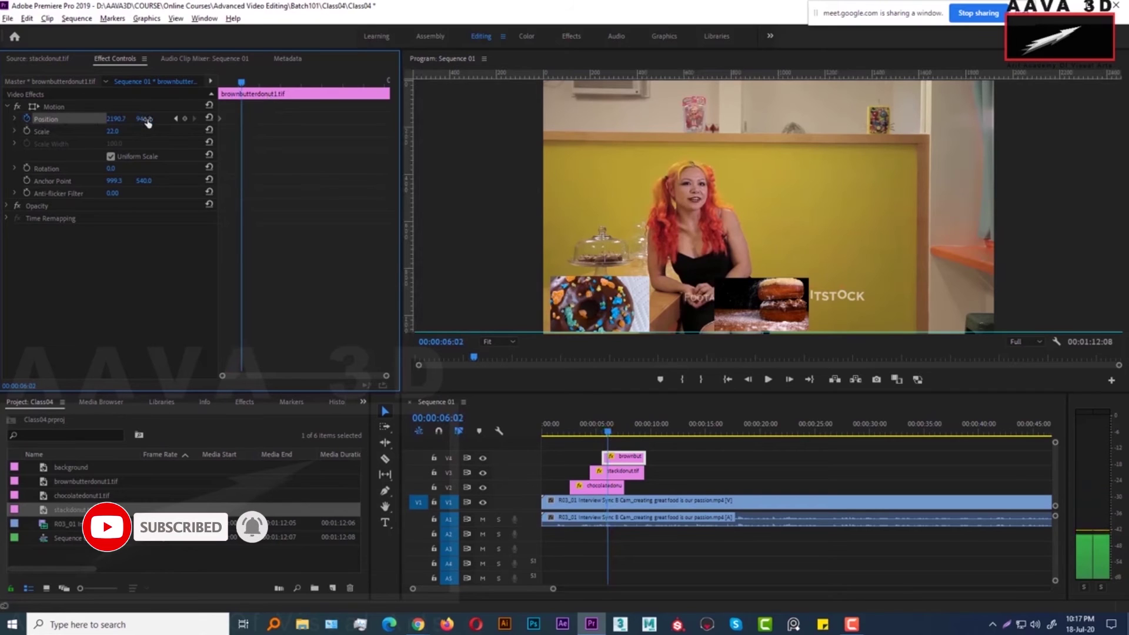
left_click_drag(144, 119, 60, 126)
key("ctrl+z")
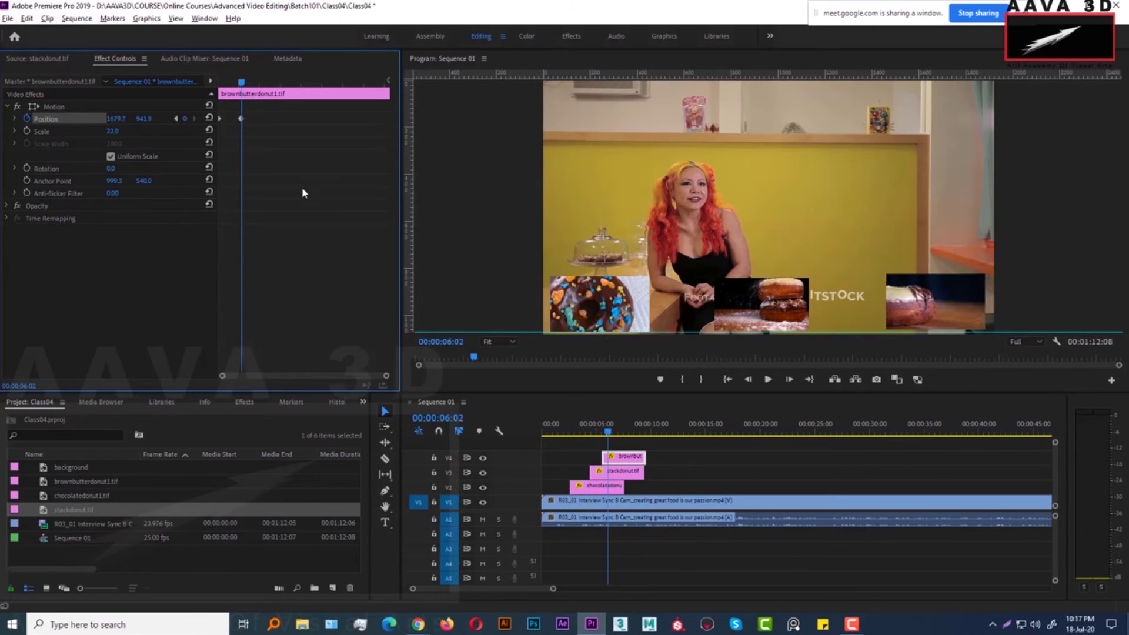
Apply Ease In temporal interpolation to both Position keyframes of brownbutterdonut1.tif.
right_click(240, 118)
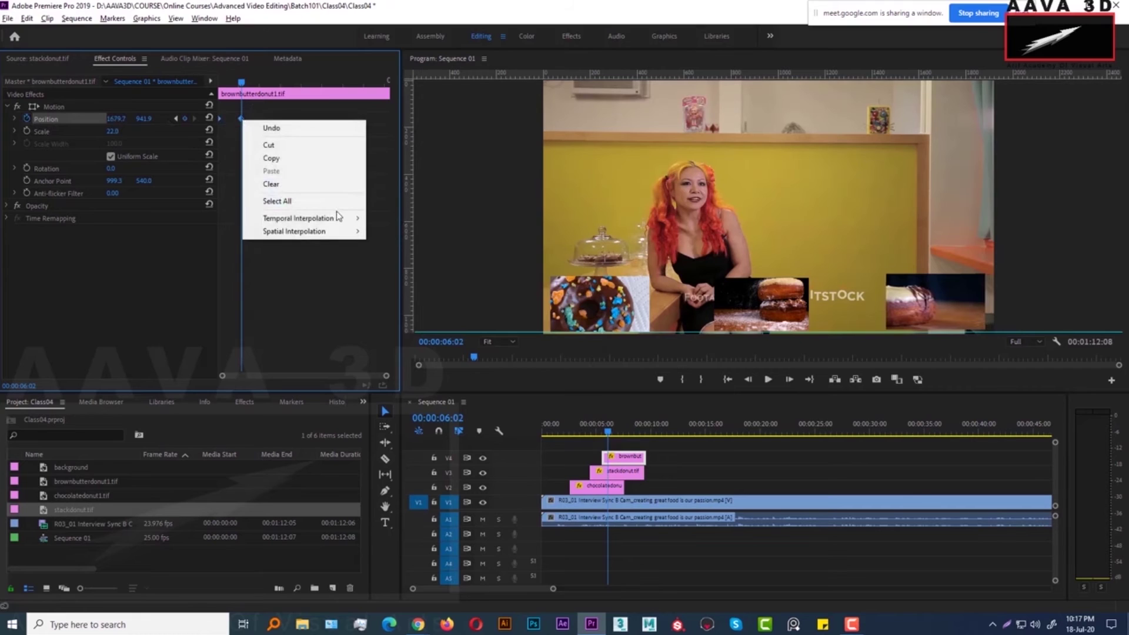
mouse_move(344, 221)
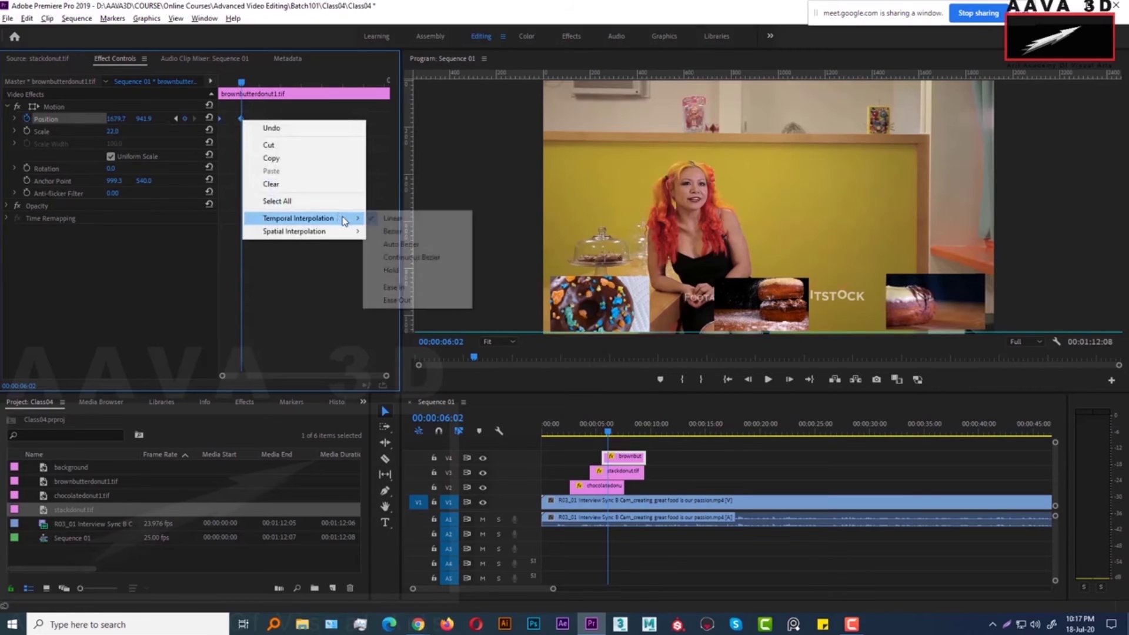
left_click(402, 271)
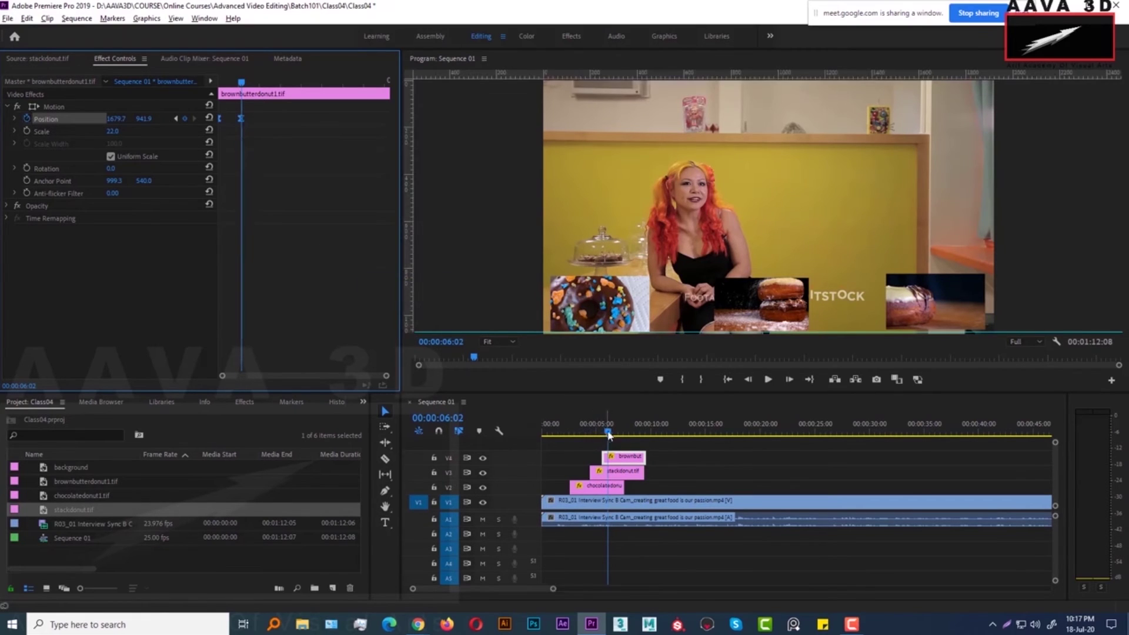
Play back the sequence from 00:00:01:24 to check all three donut pictures sliding in one after another.
left_click_drag(609, 436, 564, 434)
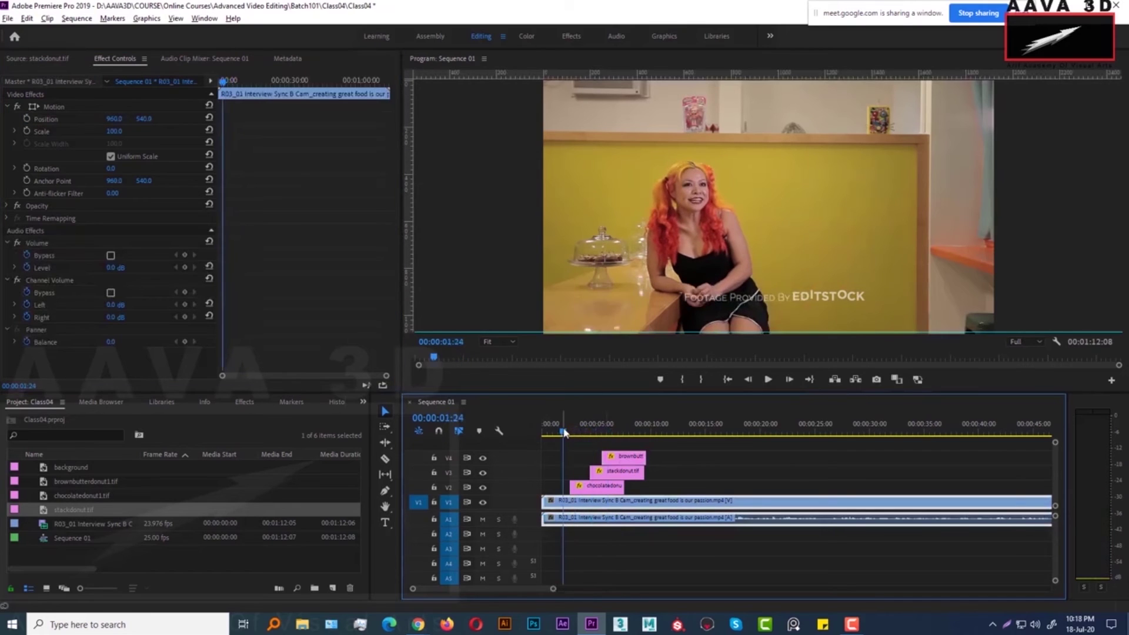
key("space")
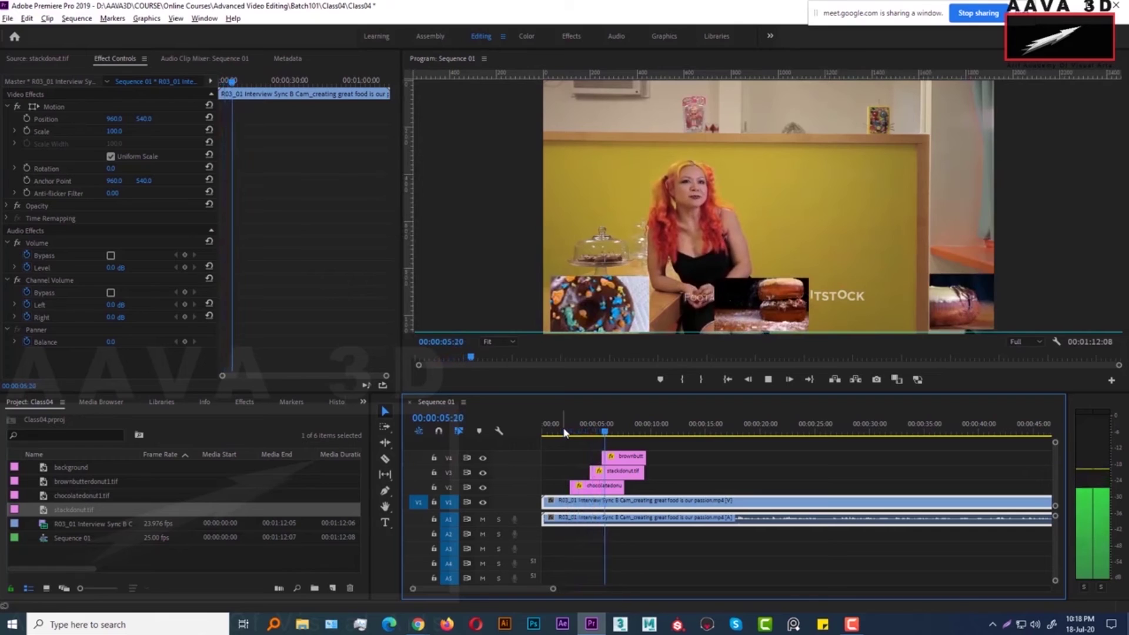
key("space")
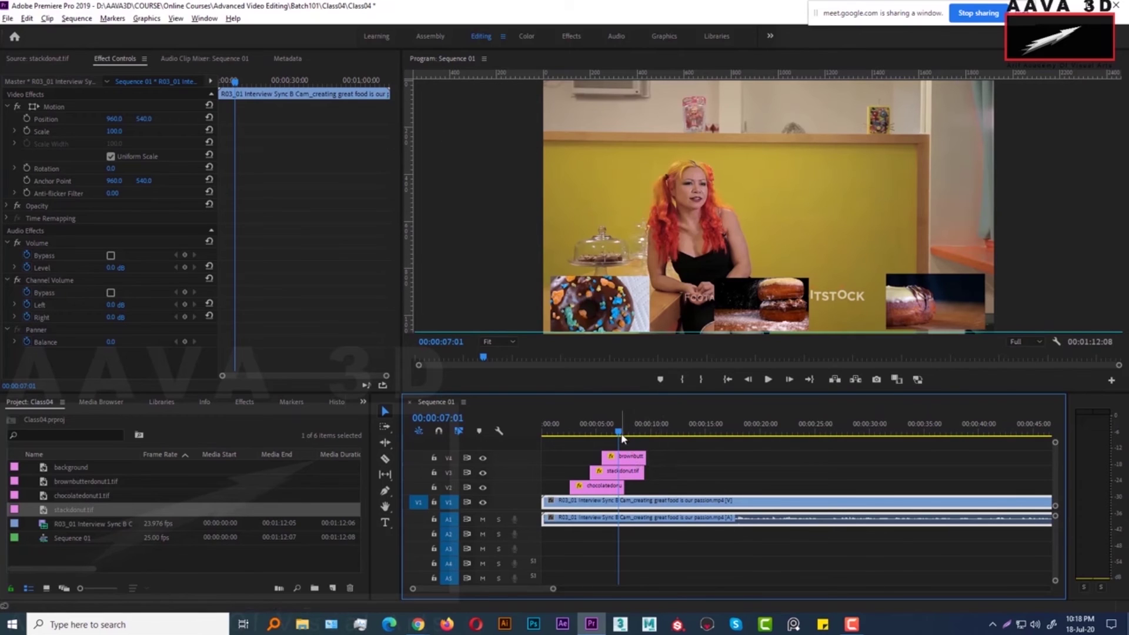
Import R01_01 Donuts In Tray from the Broll folder Donut Decorating_Finishing and place it on a new top video track where the donut pictures end.
left_click_drag(619, 432, 651, 443)
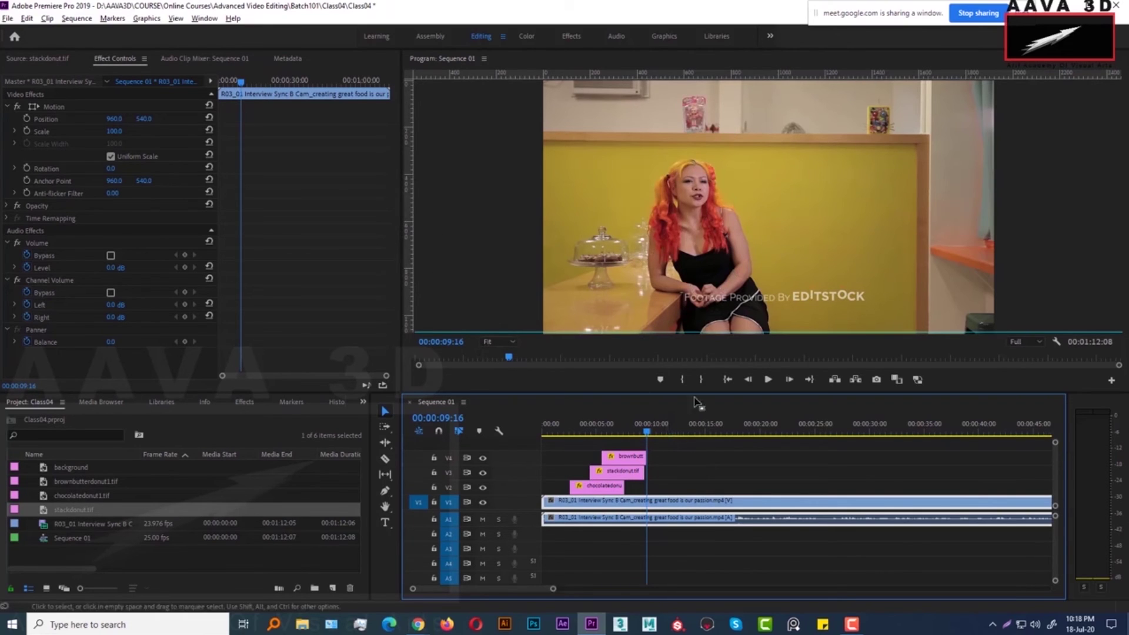
left_click(216, 558)
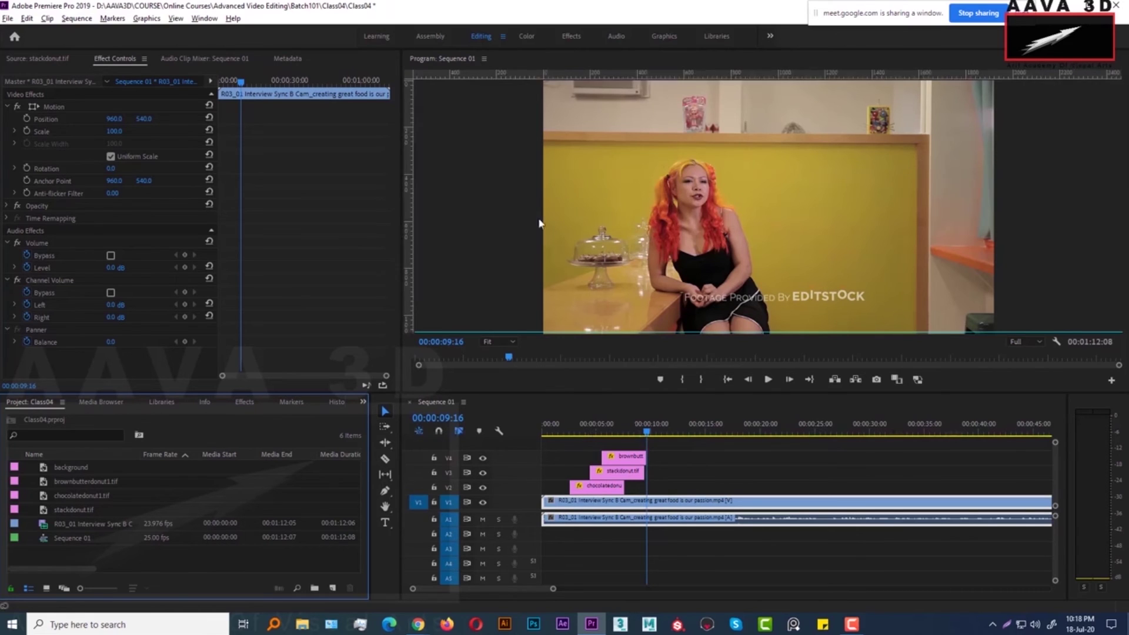
double_click(198, 557)
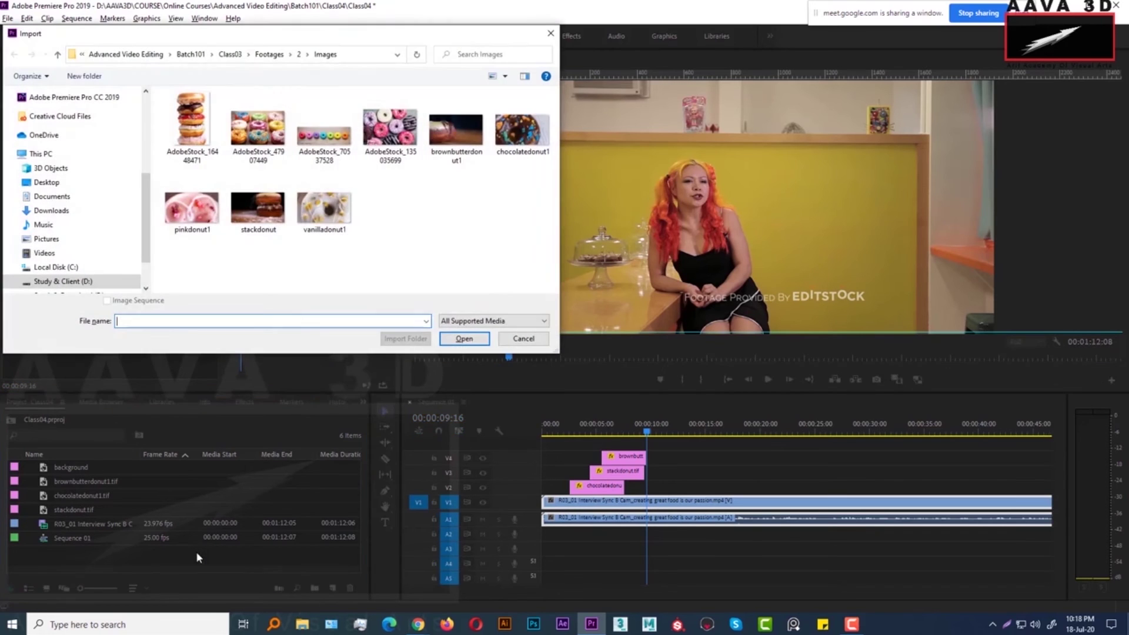
left_click(58, 55)
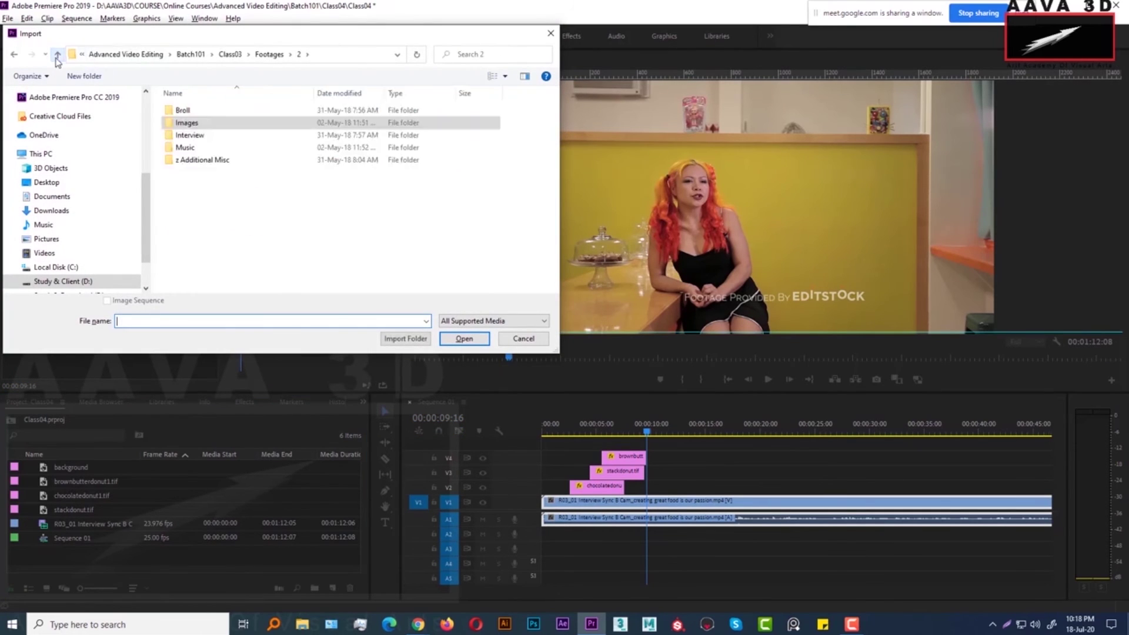
double_click(183, 110)
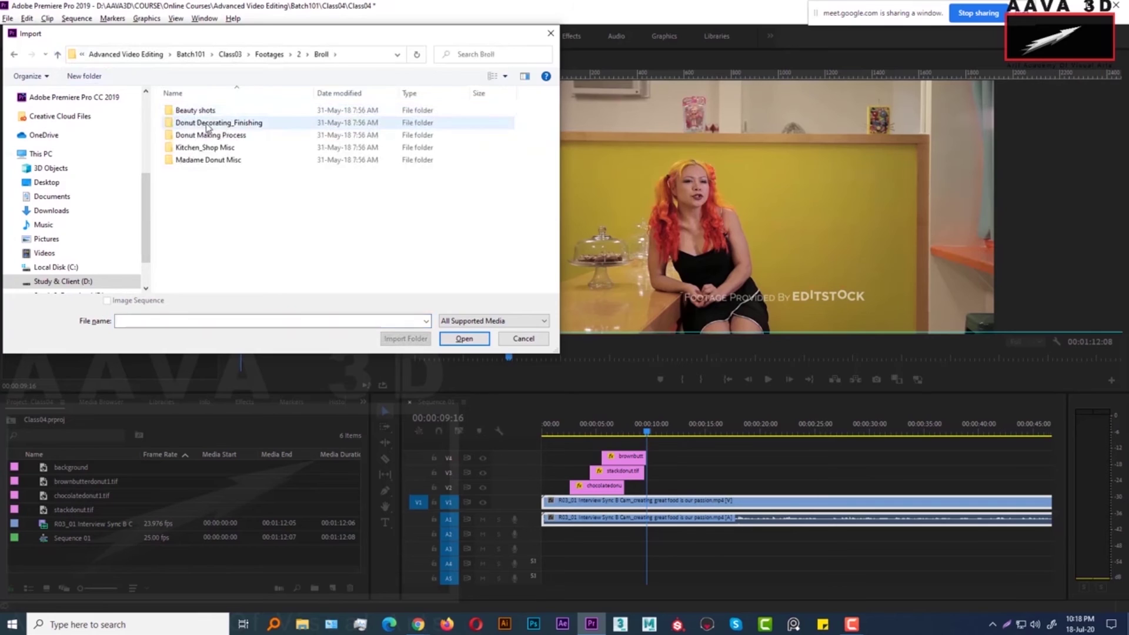
double_click(206, 124)
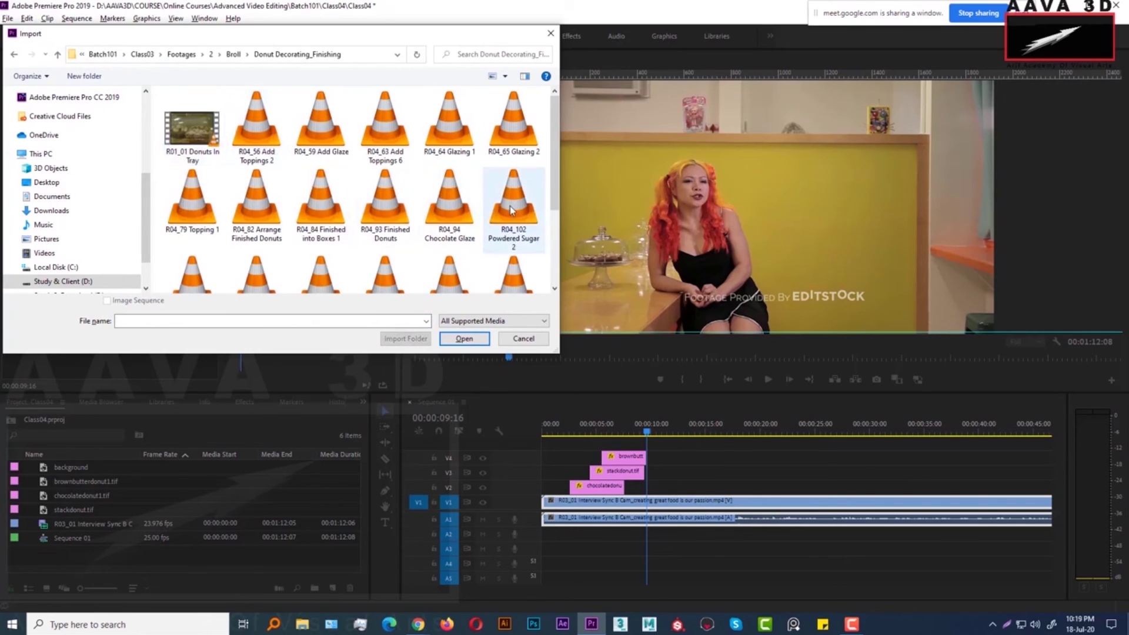
left_click(182, 132)
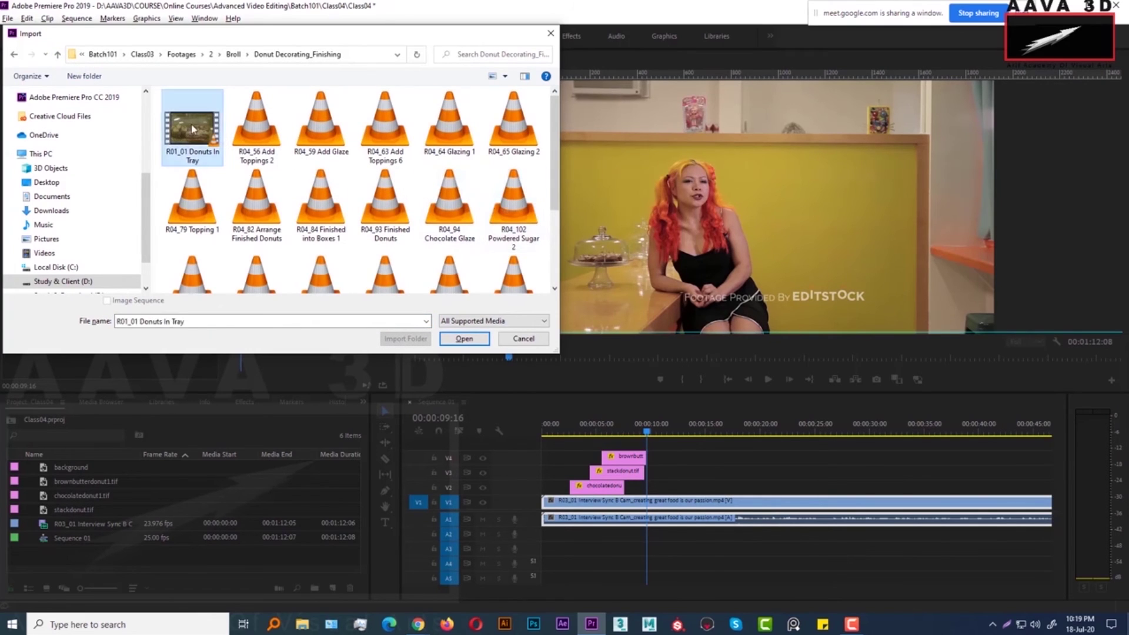
double_click(192, 129)
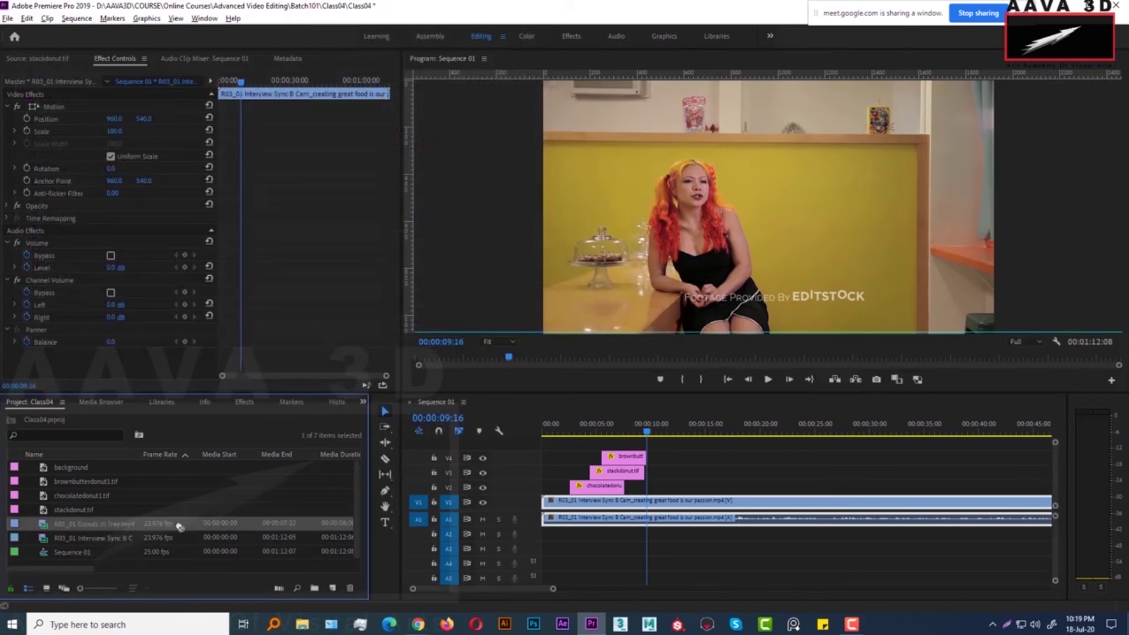
left_click_drag(179, 526, 649, 453)
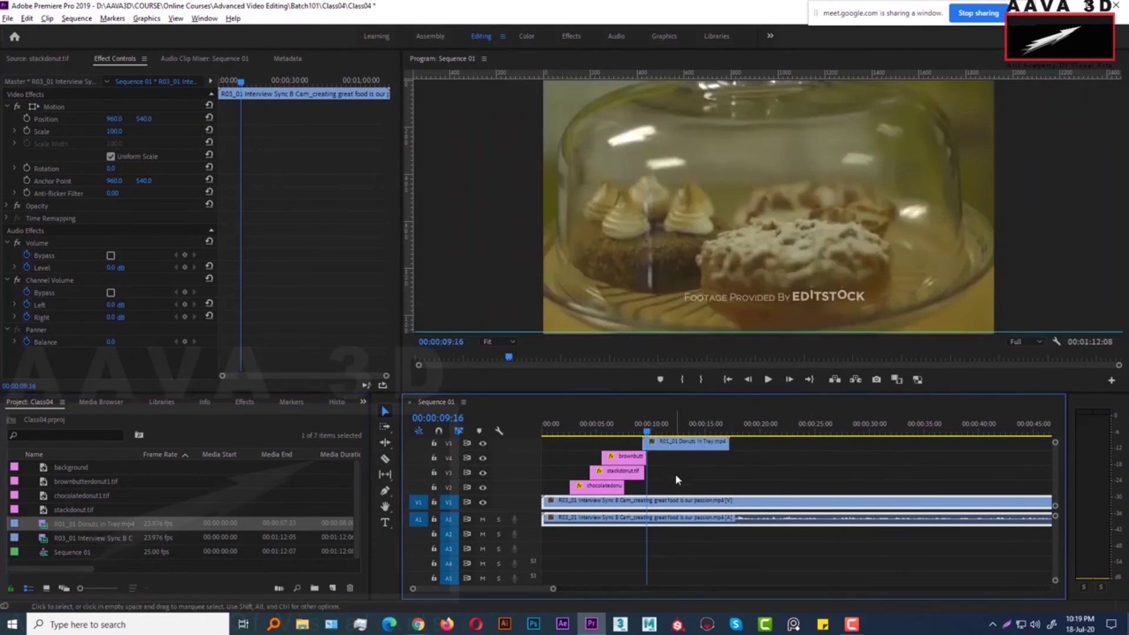
Play back the change from the donut pictures to the R01_01 Donuts In Tray clip.
left_click(635, 432)
key("space")
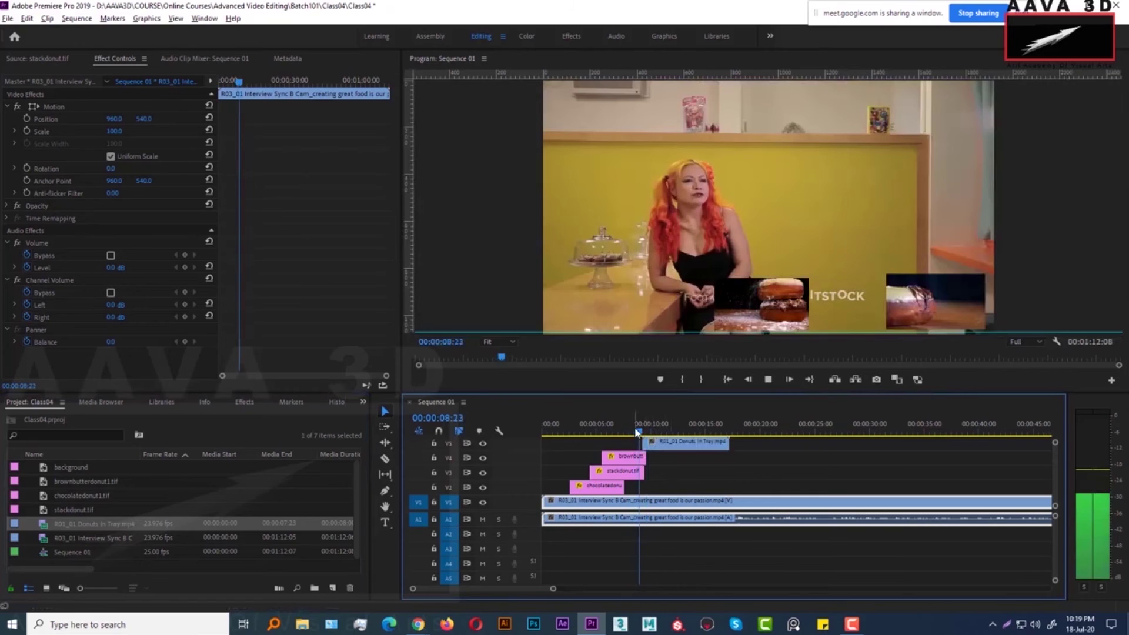
key("space")
Slide R01_01 Donuts In Tray into the frame with Position keyframes, horizontal position 2904 at 00:00:09:06 and 1859 at 00:00:09:17.
left_click(664, 442)
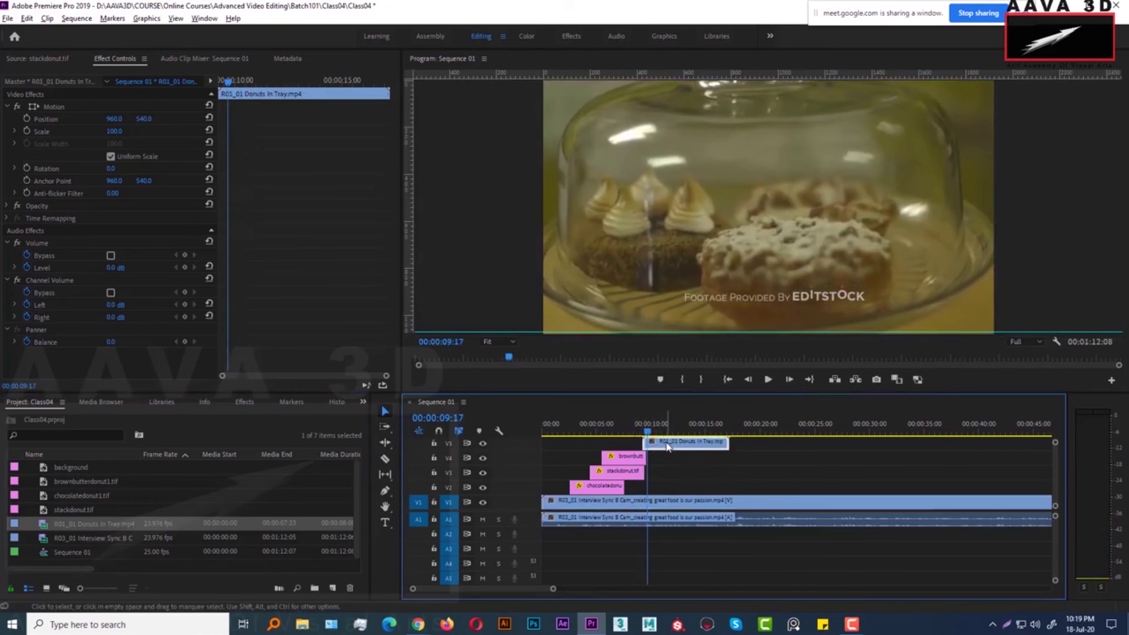
scroll(1056, 479, "up", 2)
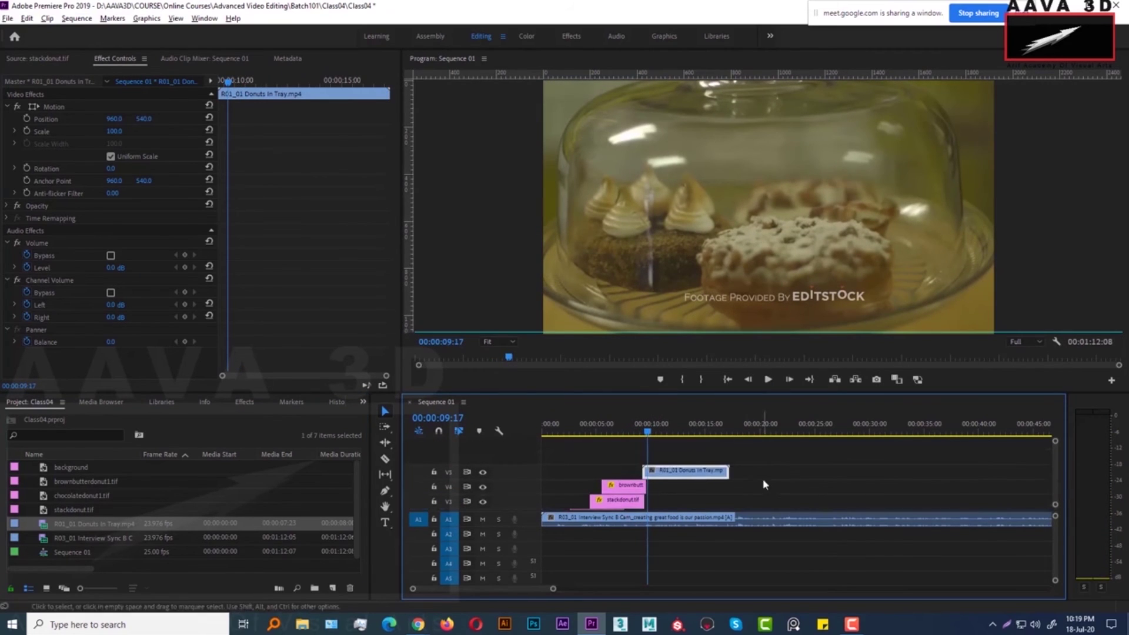
key("Up")
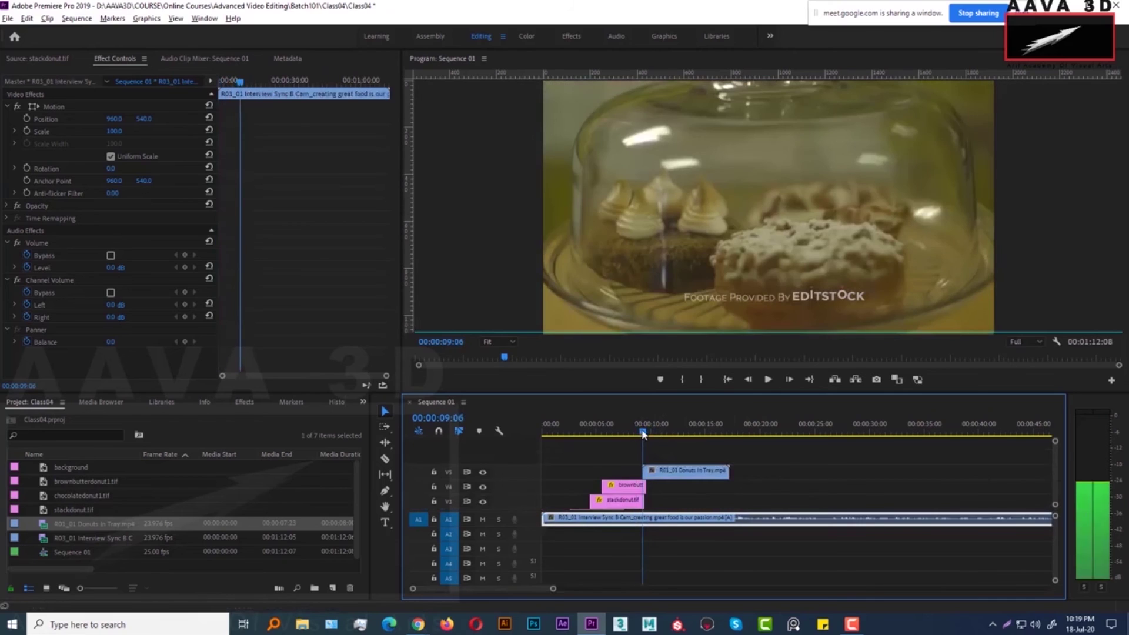
left_click(674, 474)
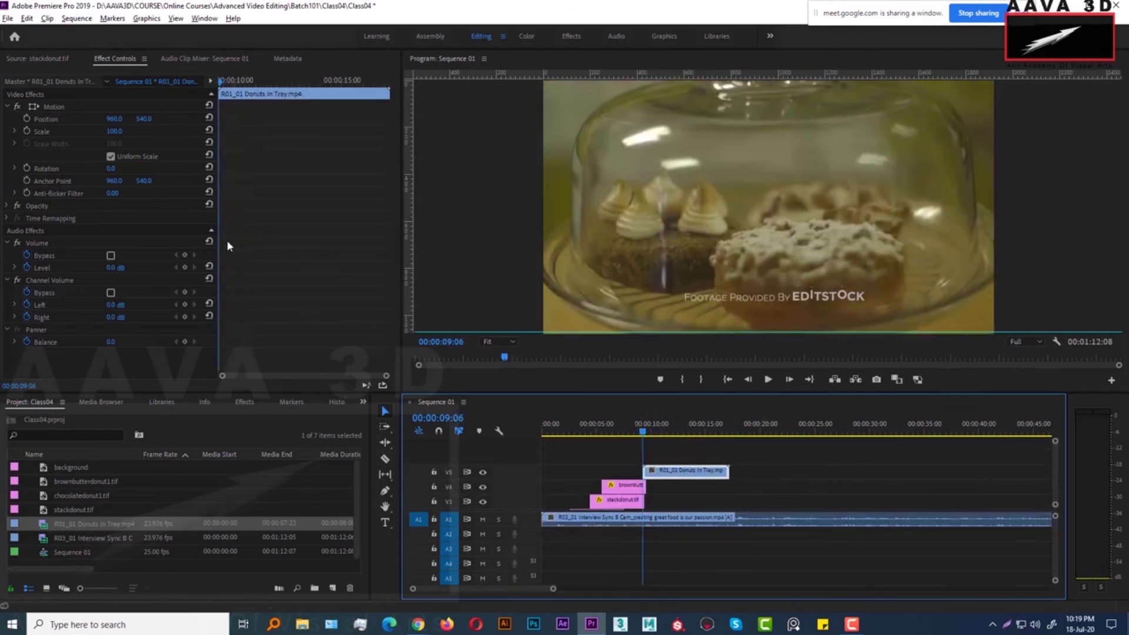
left_click(120, 121)
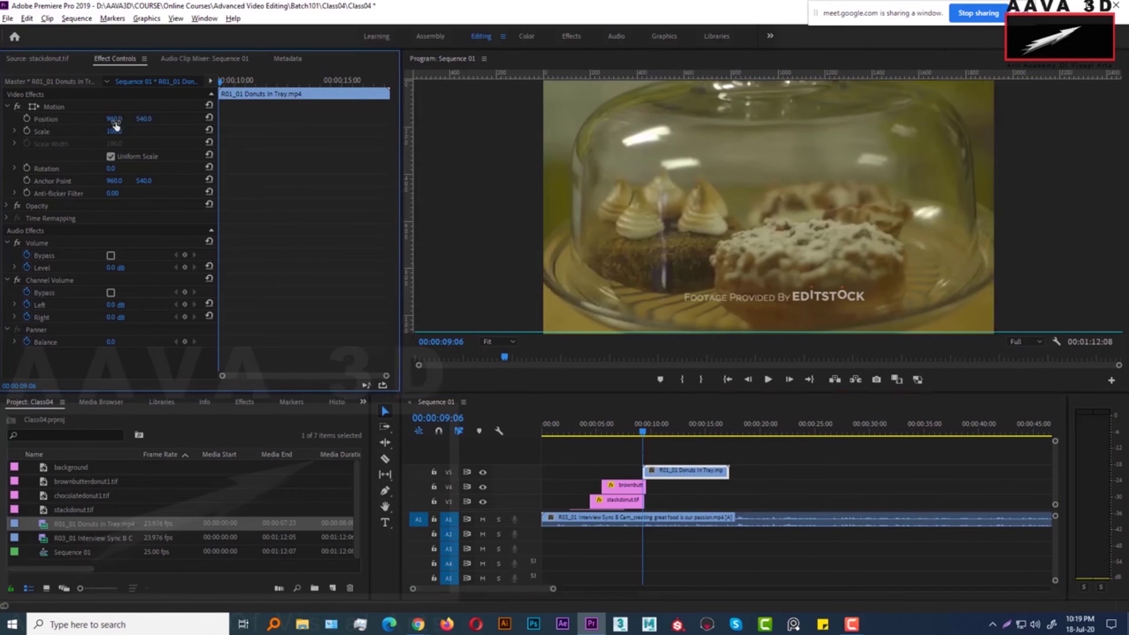
left_click_drag(115, 125, 932, 139)
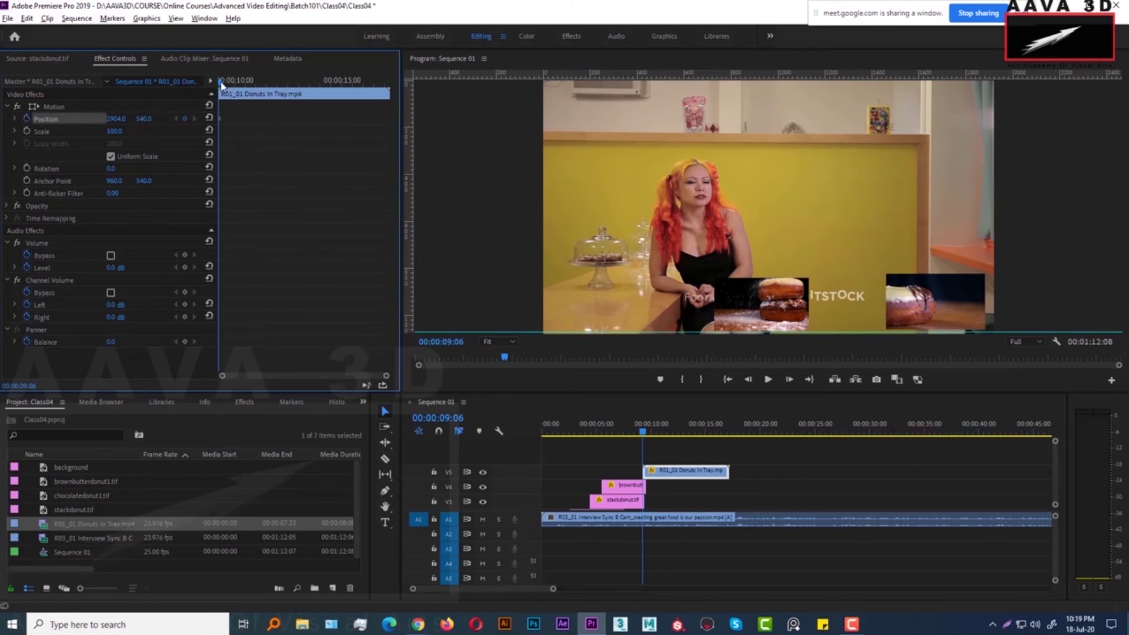
mouse_move(223, 87)
left_mouse_down()
mouse_move(246, 83)
mouse_move(227, 84)
left_mouse_up()
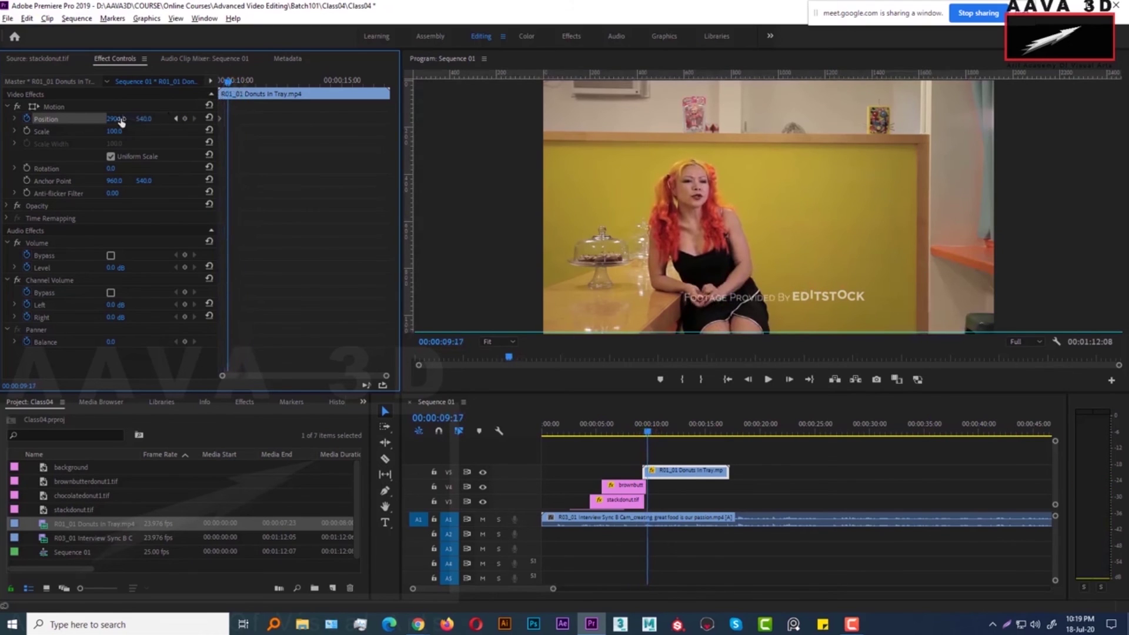
mouse_move(117, 118)
left_mouse_down()
mouse_move(103, 119)
mouse_move(120, 121)
left_mouse_up()
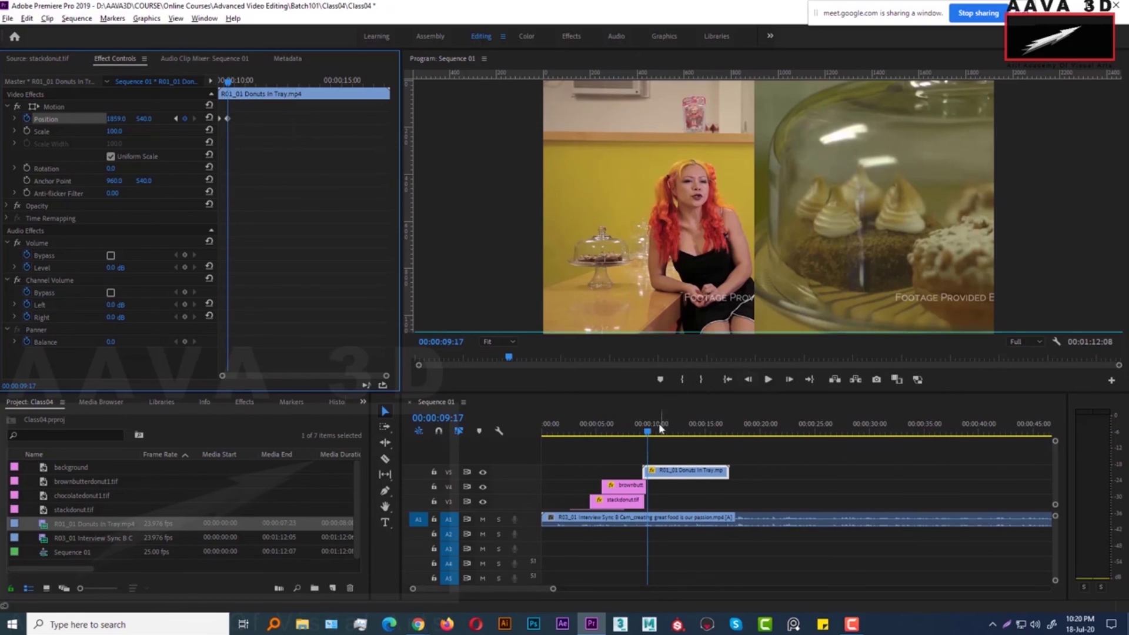
Play back the start of R01_01 Donuts In Tray to check its slide-in.
left_click(644, 434)
key("space")
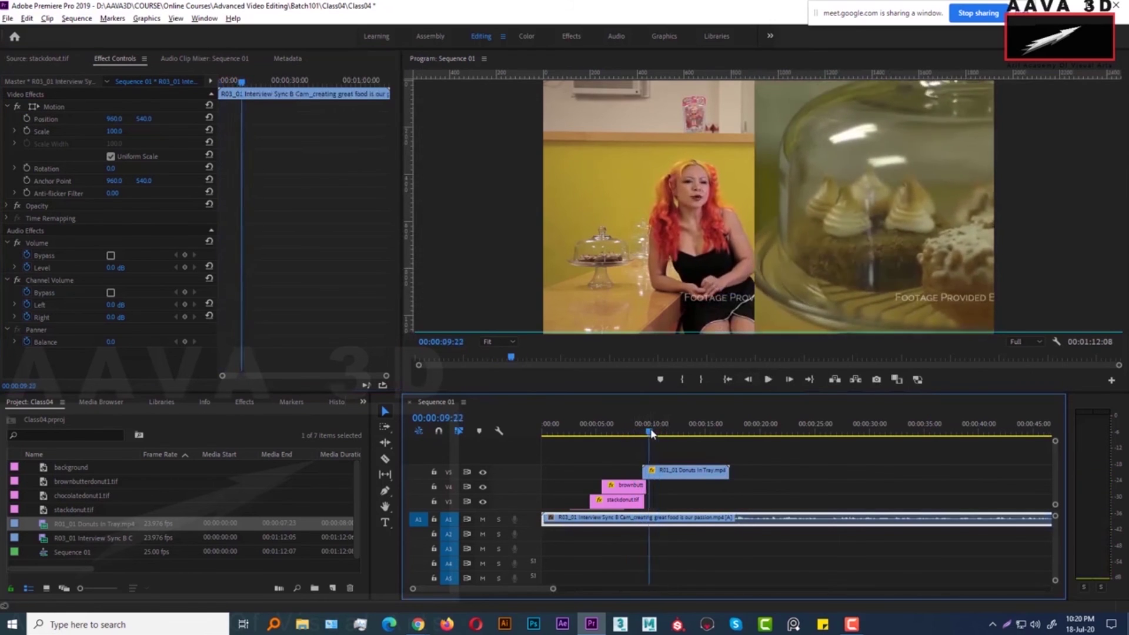
left_click(643, 433)
key("space")
Apply Ease In temporal interpolation to both Position keyframes of R01_01 Donuts In Tray.
left_click(676, 470)
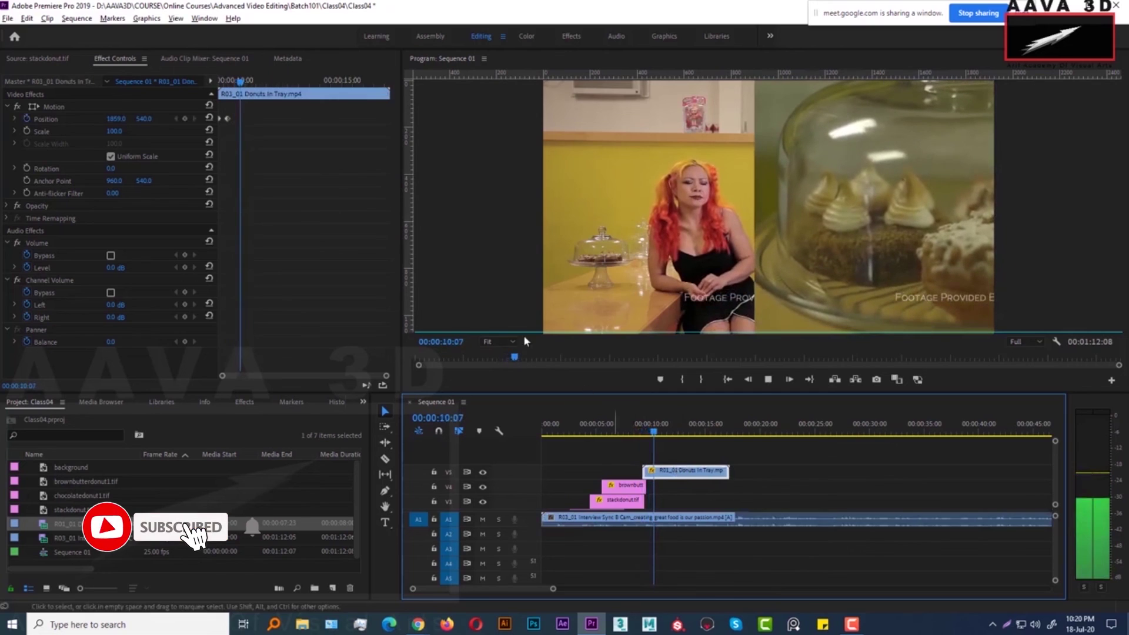
left_click_drag(387, 375, 316, 374)
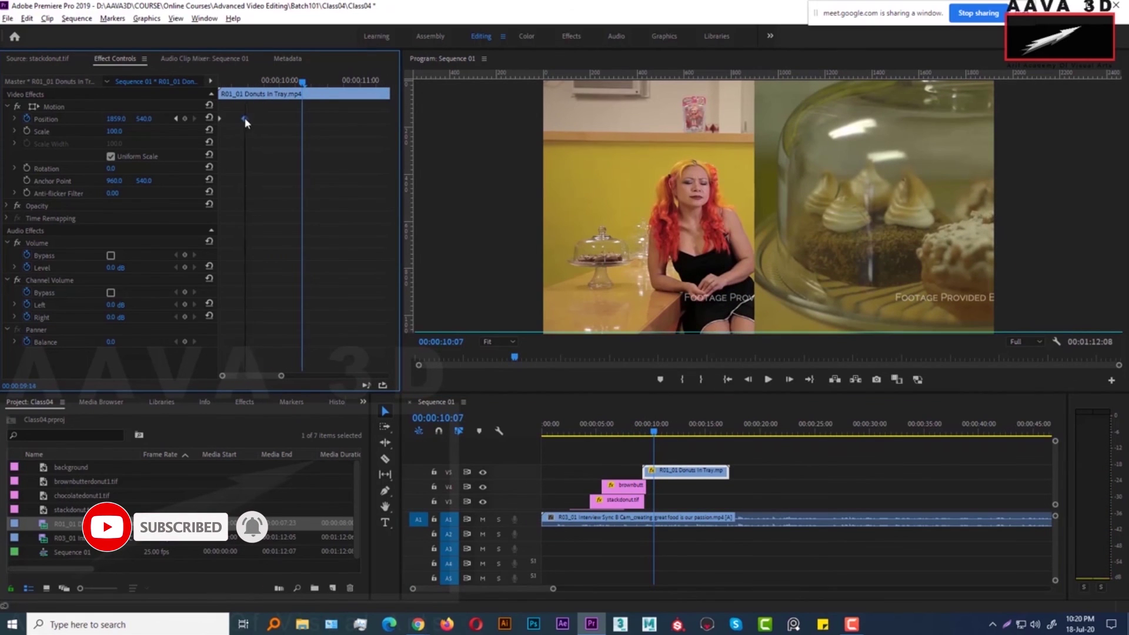
right_click(244, 118)
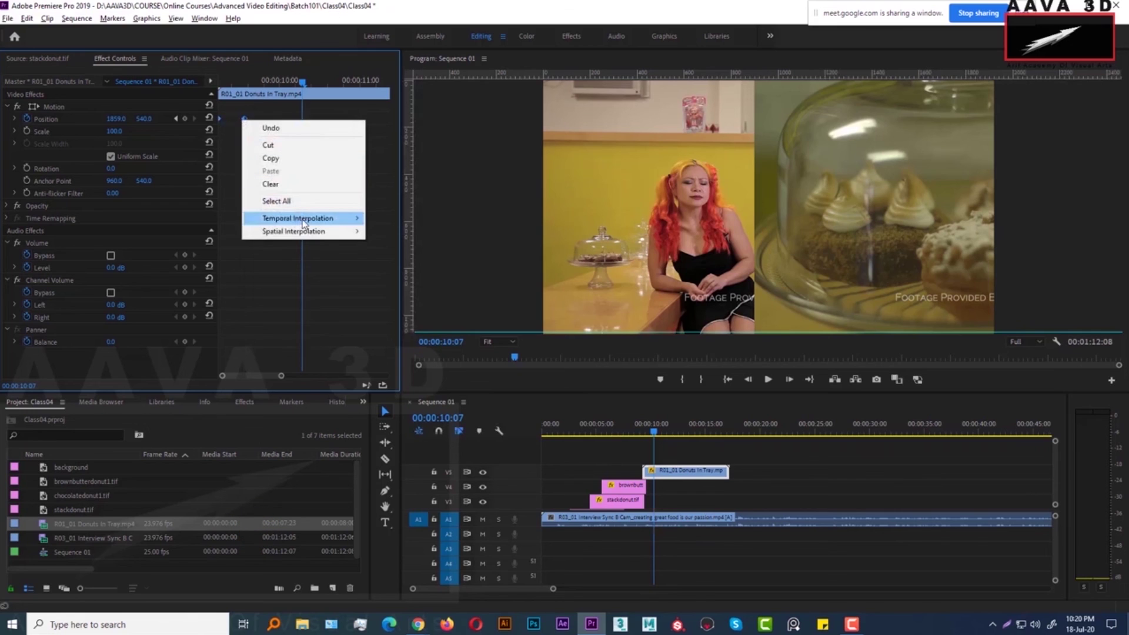
mouse_move(302, 222)
left_click(403, 288)
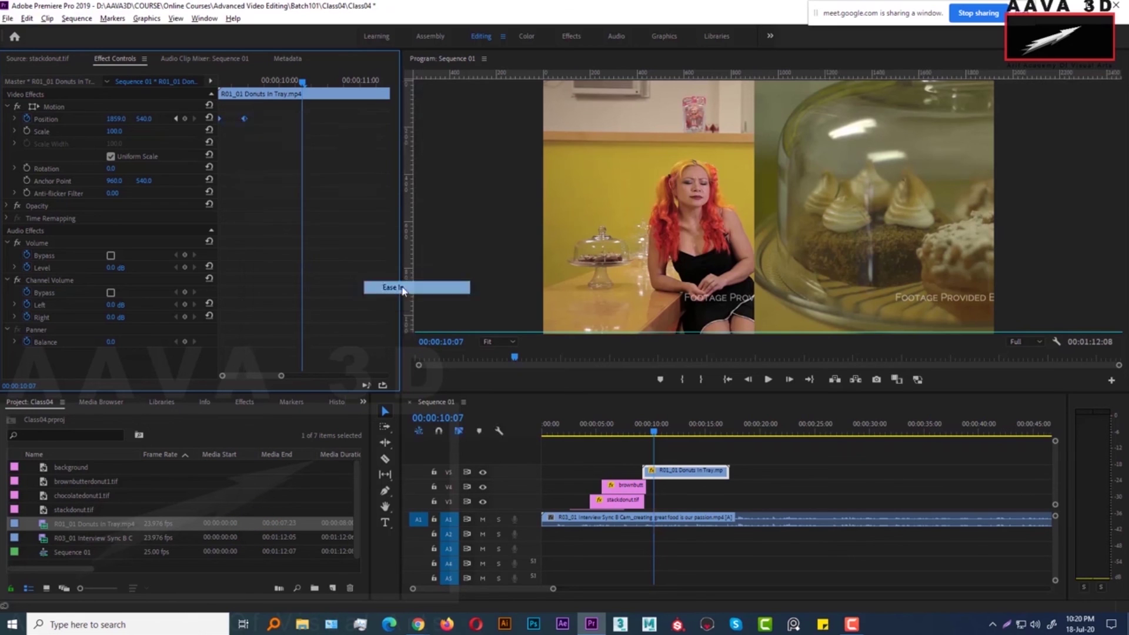
Play back the eased slide-in of R01_01 Donuts In Tray.
left_click(643, 429)
key("space")
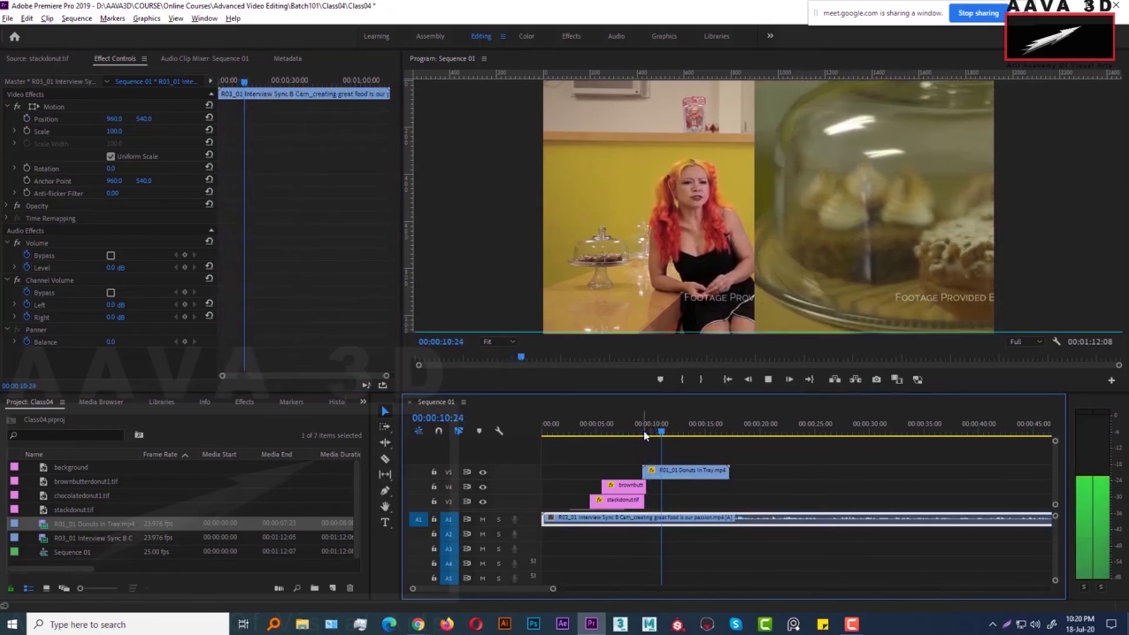
key("space")
Shrink R01_01 Donuts In Tray with two Ease In Scale keyframes, 100 at 00:00:10:00 and 30 at 00:00:10:11.
left_click_drag(653, 432, 652, 432)
left_click(659, 470)
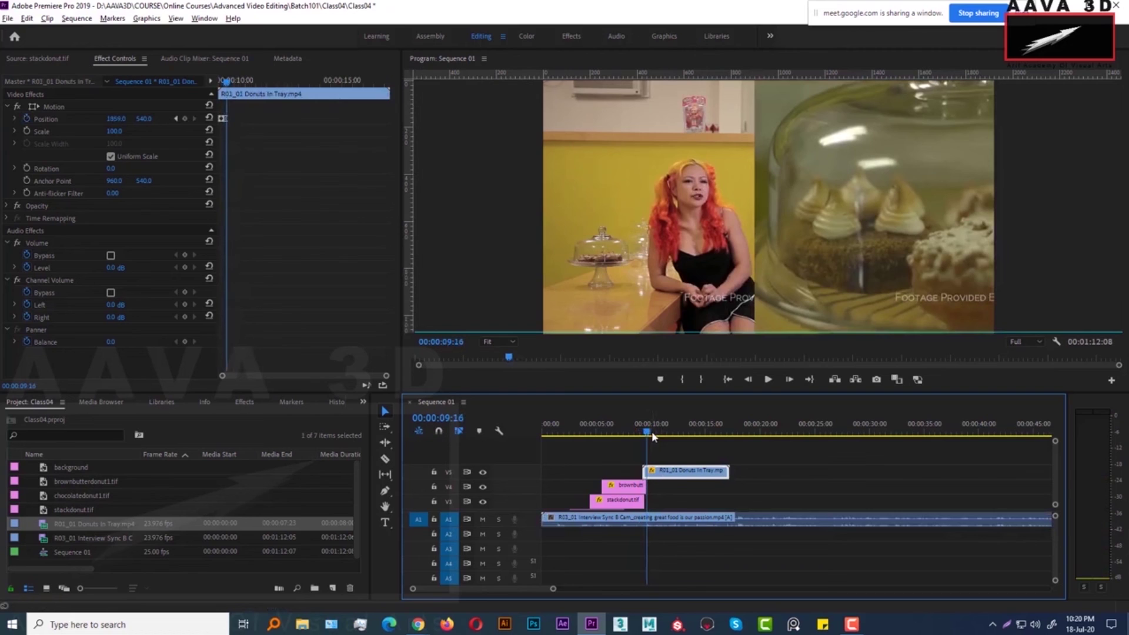
left_click(28, 129)
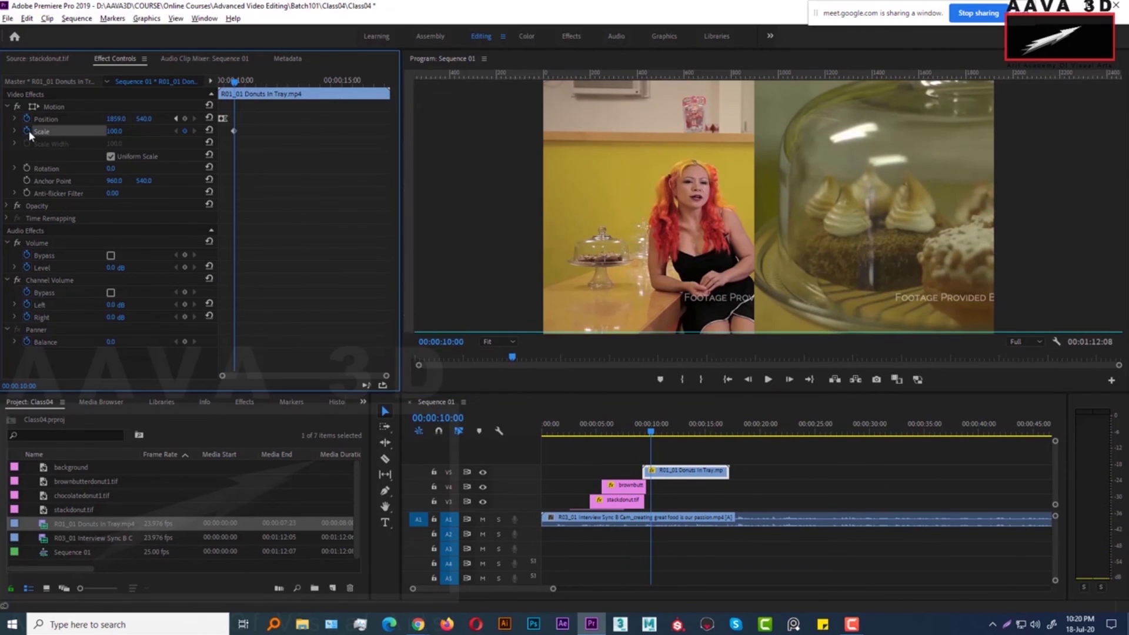
left_click(655, 433)
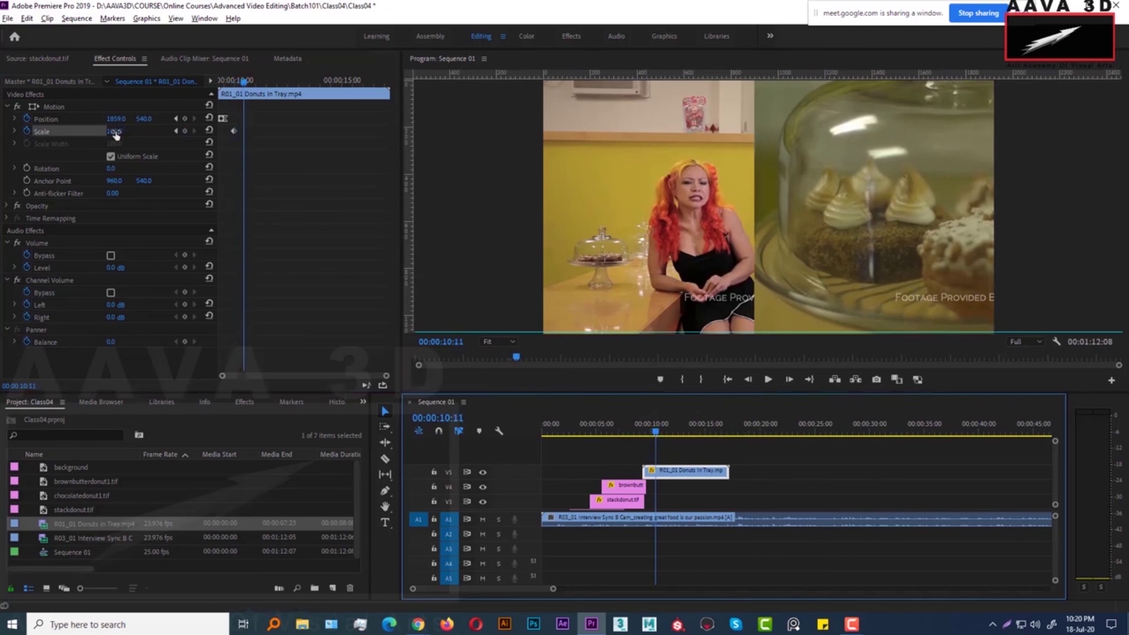
left_click_drag(116, 134, 71, 154)
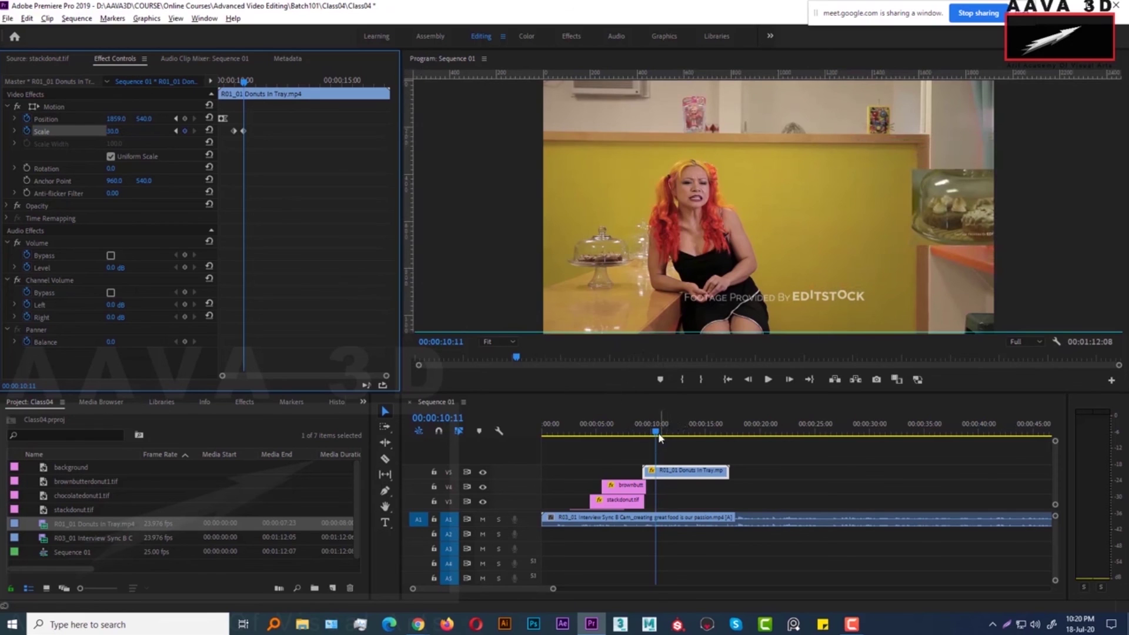
right_click(236, 132)
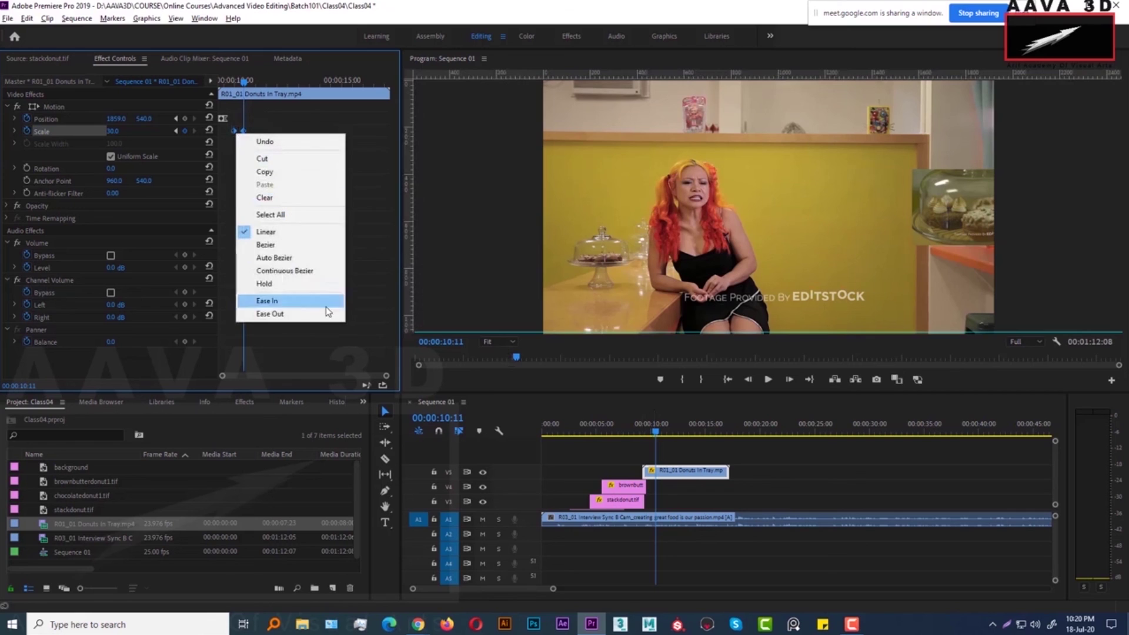
left_click(305, 284)
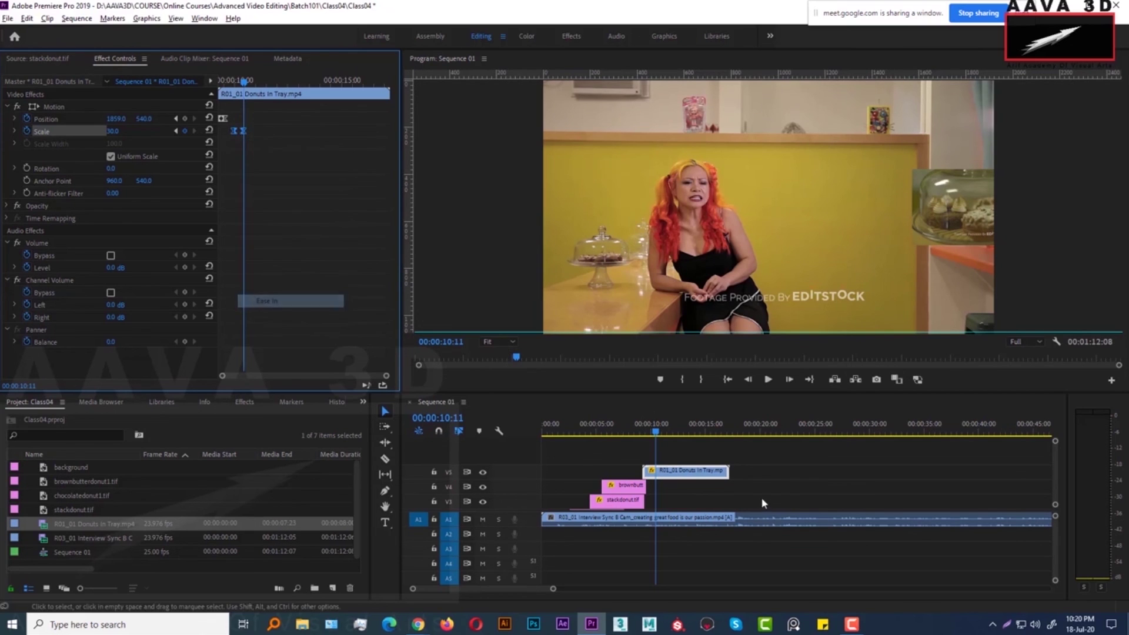
Play back the sequence from about 00:00:08:13 to check the slide-in and shrinking of R01_01 Donuts In Tray.
left_click(647, 433)
left_click_drag(647, 433, 644, 433)
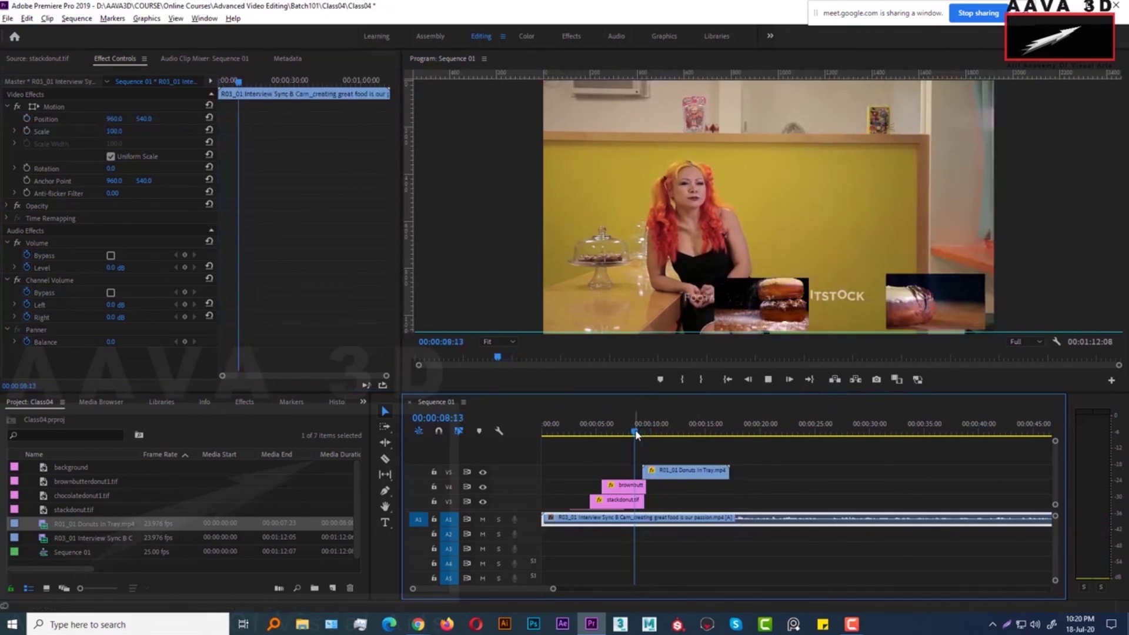
key("space")
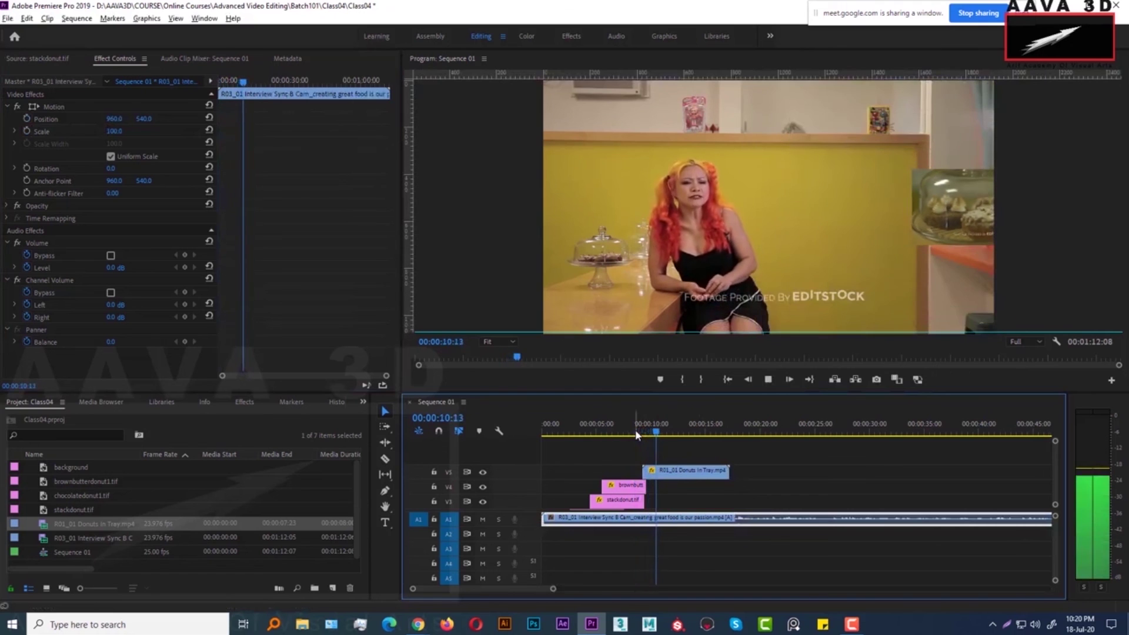
left_click(636, 434)
key("space")
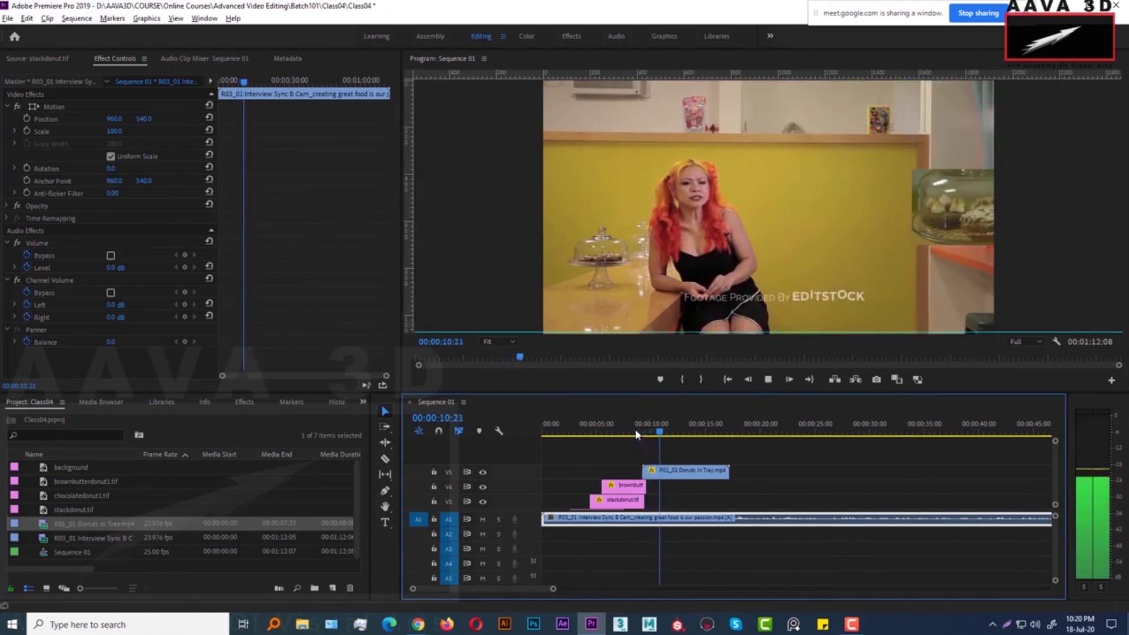
key("space")
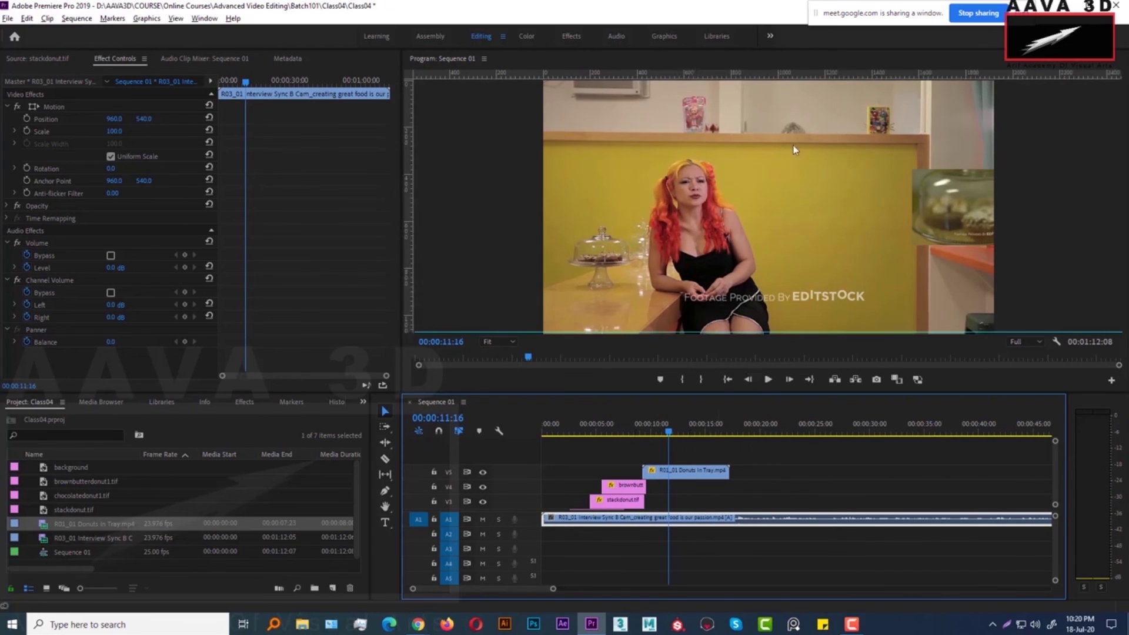
Fade out R01_01 Donuts In Tray with Opacity keyframes, 100% at 00:00:11:03 and 0% at 00:00:11:23.
left_click(786, 470)
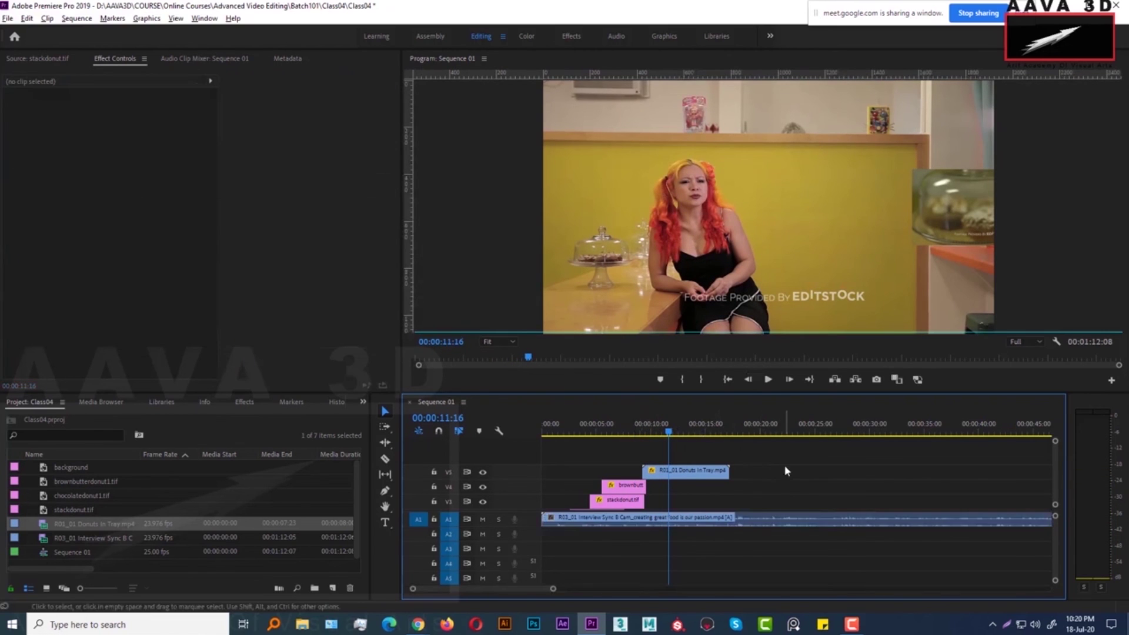
left_click(688, 474)
left_click_drag(669, 432, 663, 431)
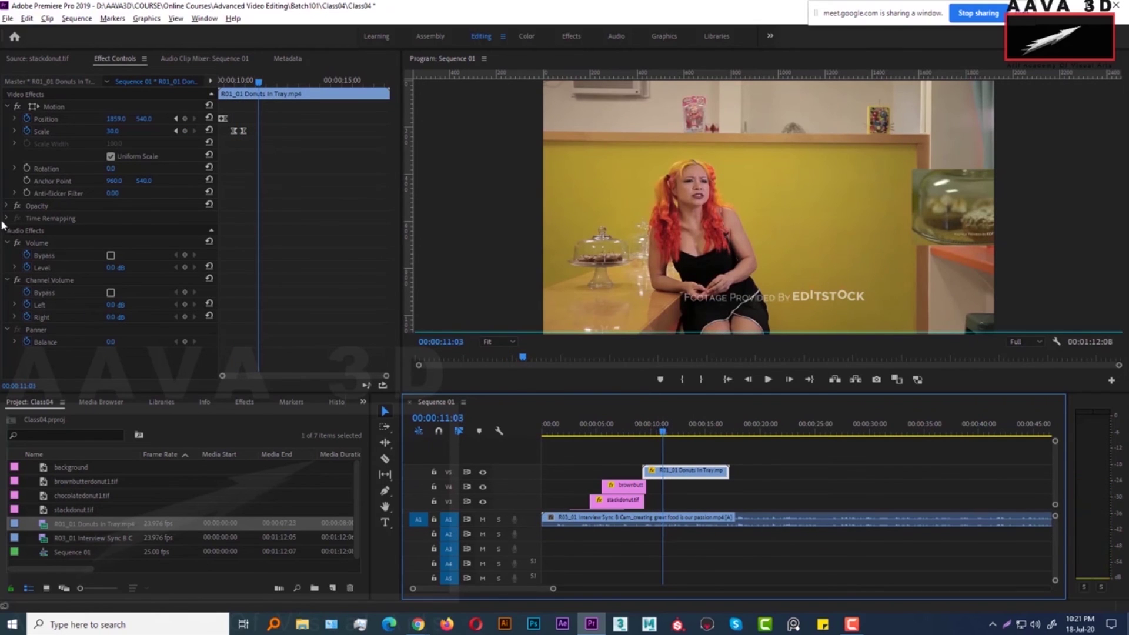
left_click(9, 206)
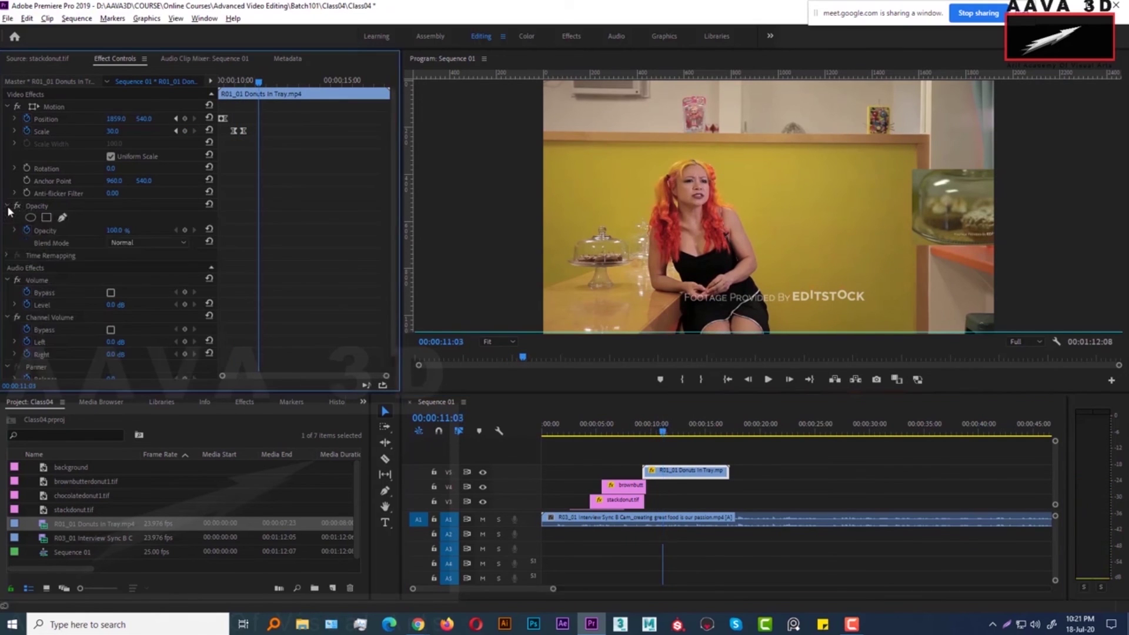
left_click(26, 230)
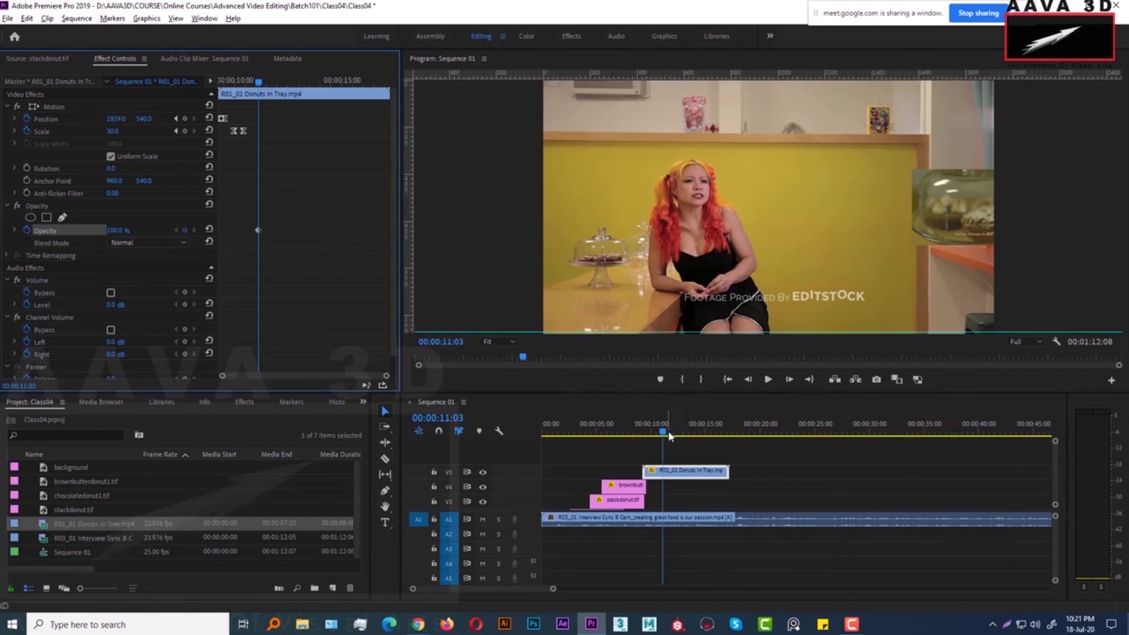
left_click_drag(668, 434, 671, 434)
left_click_drag(124, 230, 16, 256)
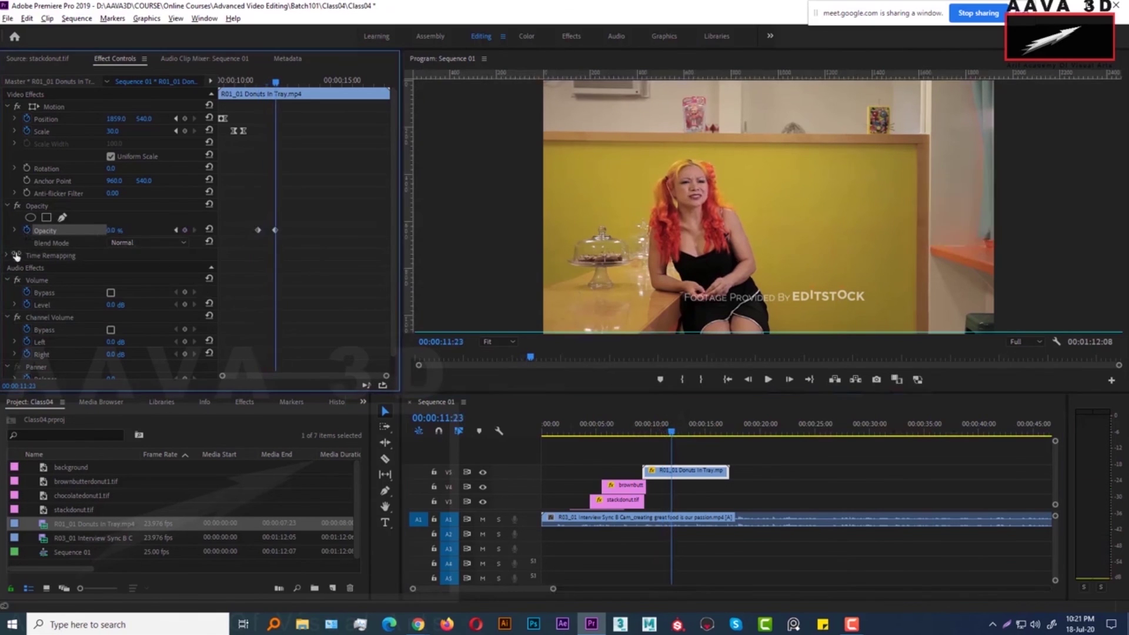
Play back the sequence through R01_01 Donuts In Tray to check its slide-in, shrinking and fade-out.
left_click(660, 440)
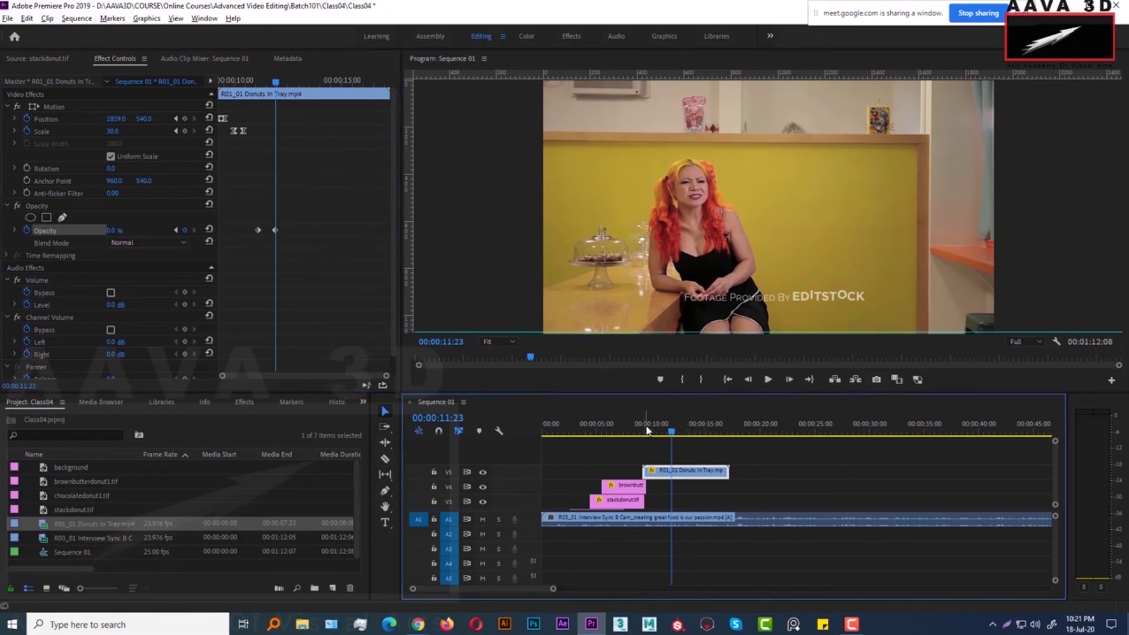
left_click(642, 432)
key("space")
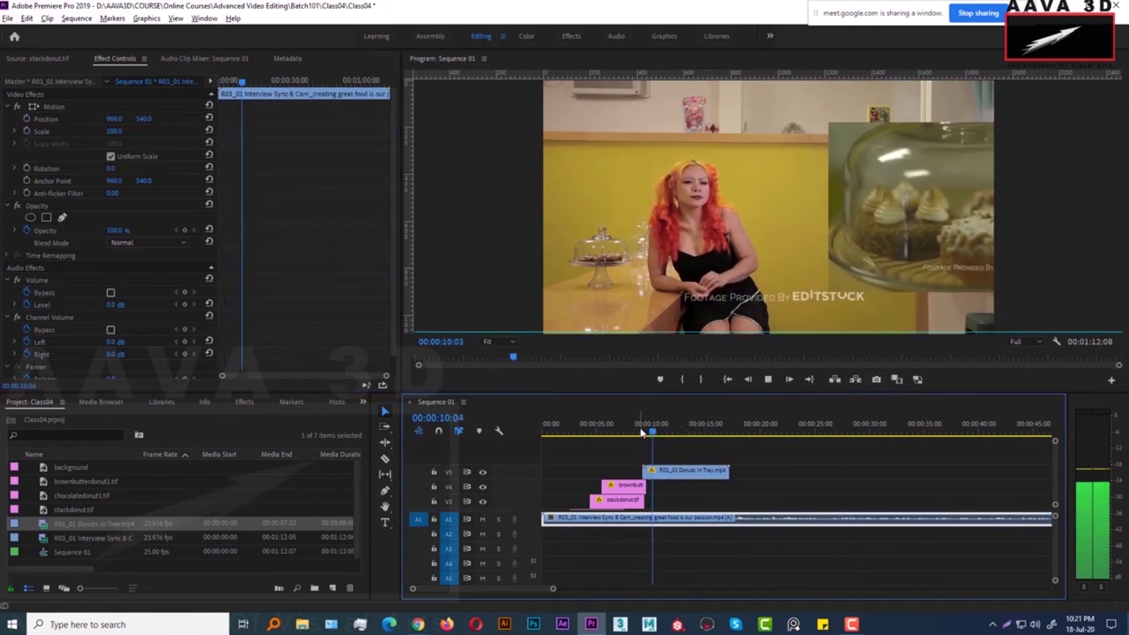
left_click(611, 432)
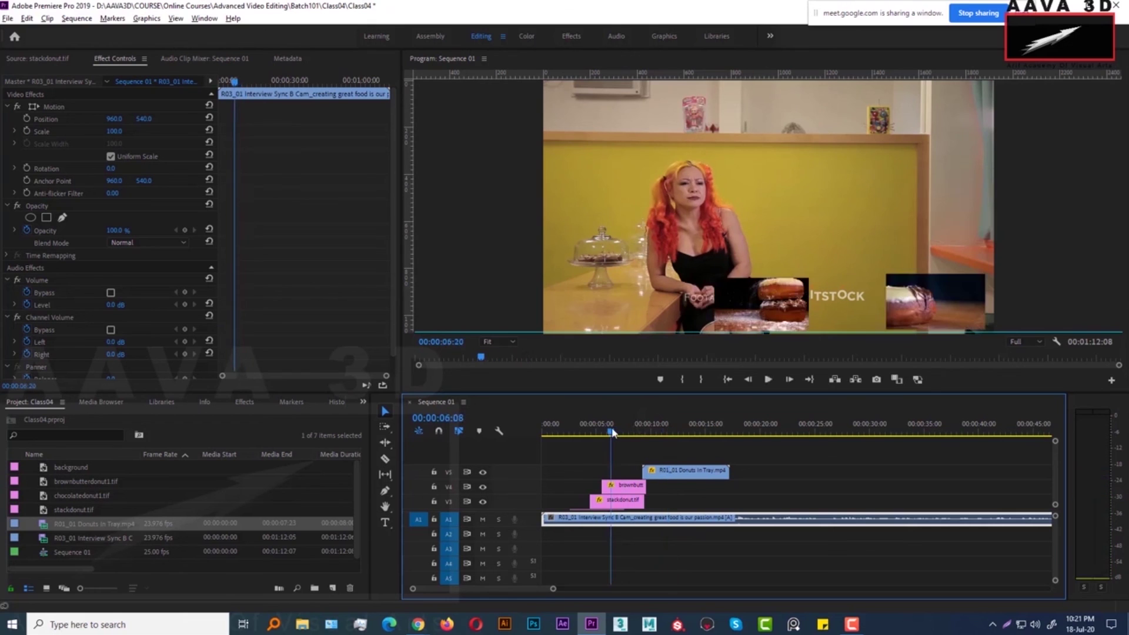
key("space")
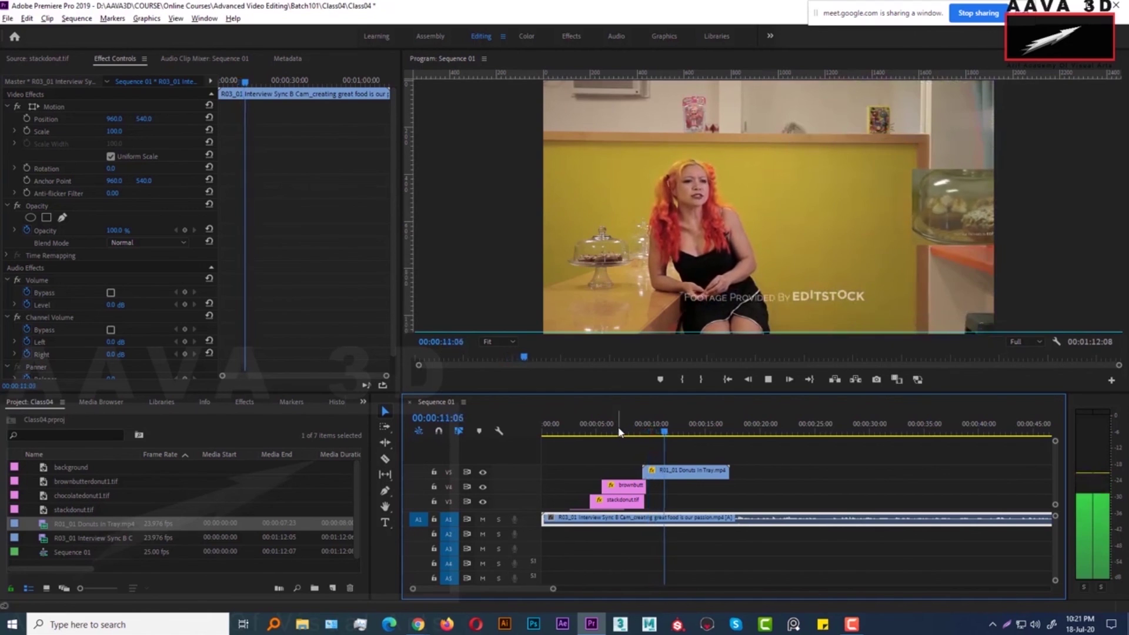
key("space")
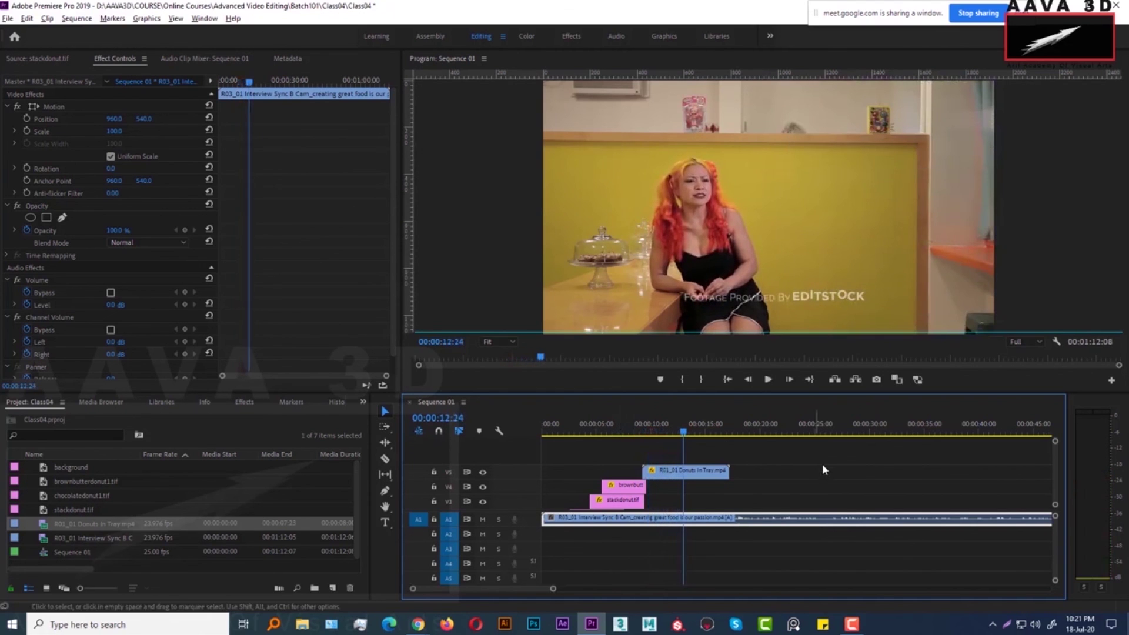